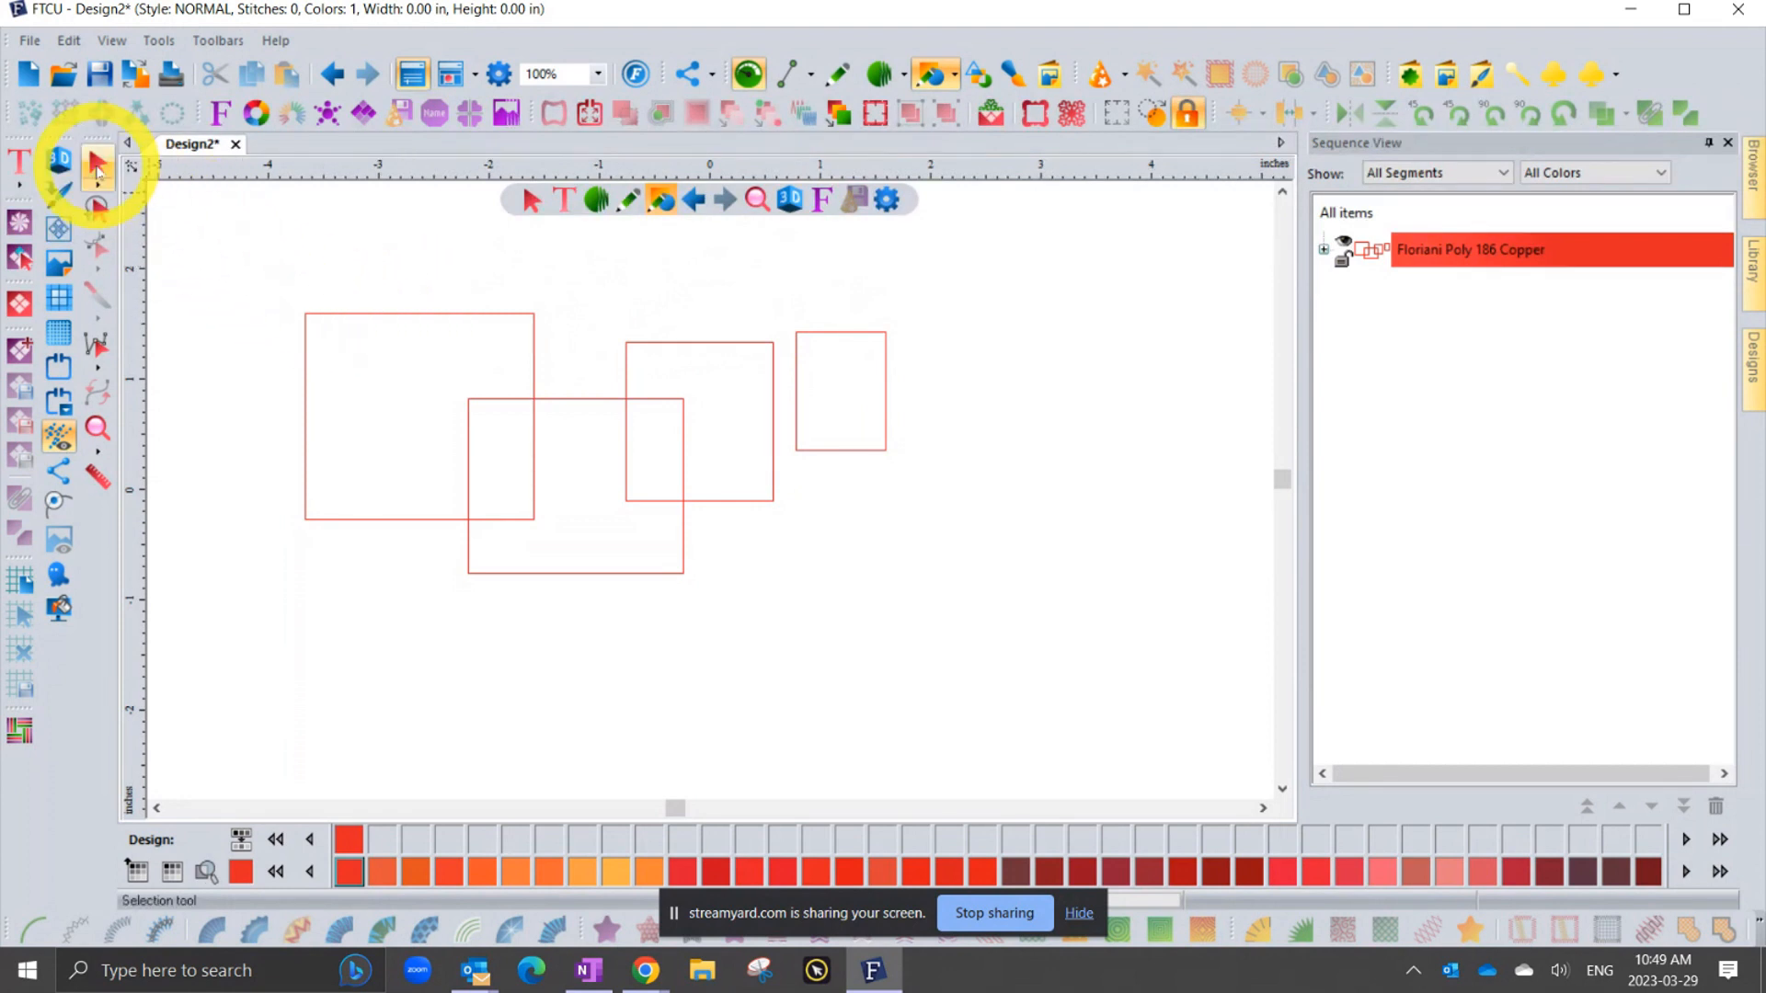
- Select all four rectangles and align them along their top edges
click(96, 162)
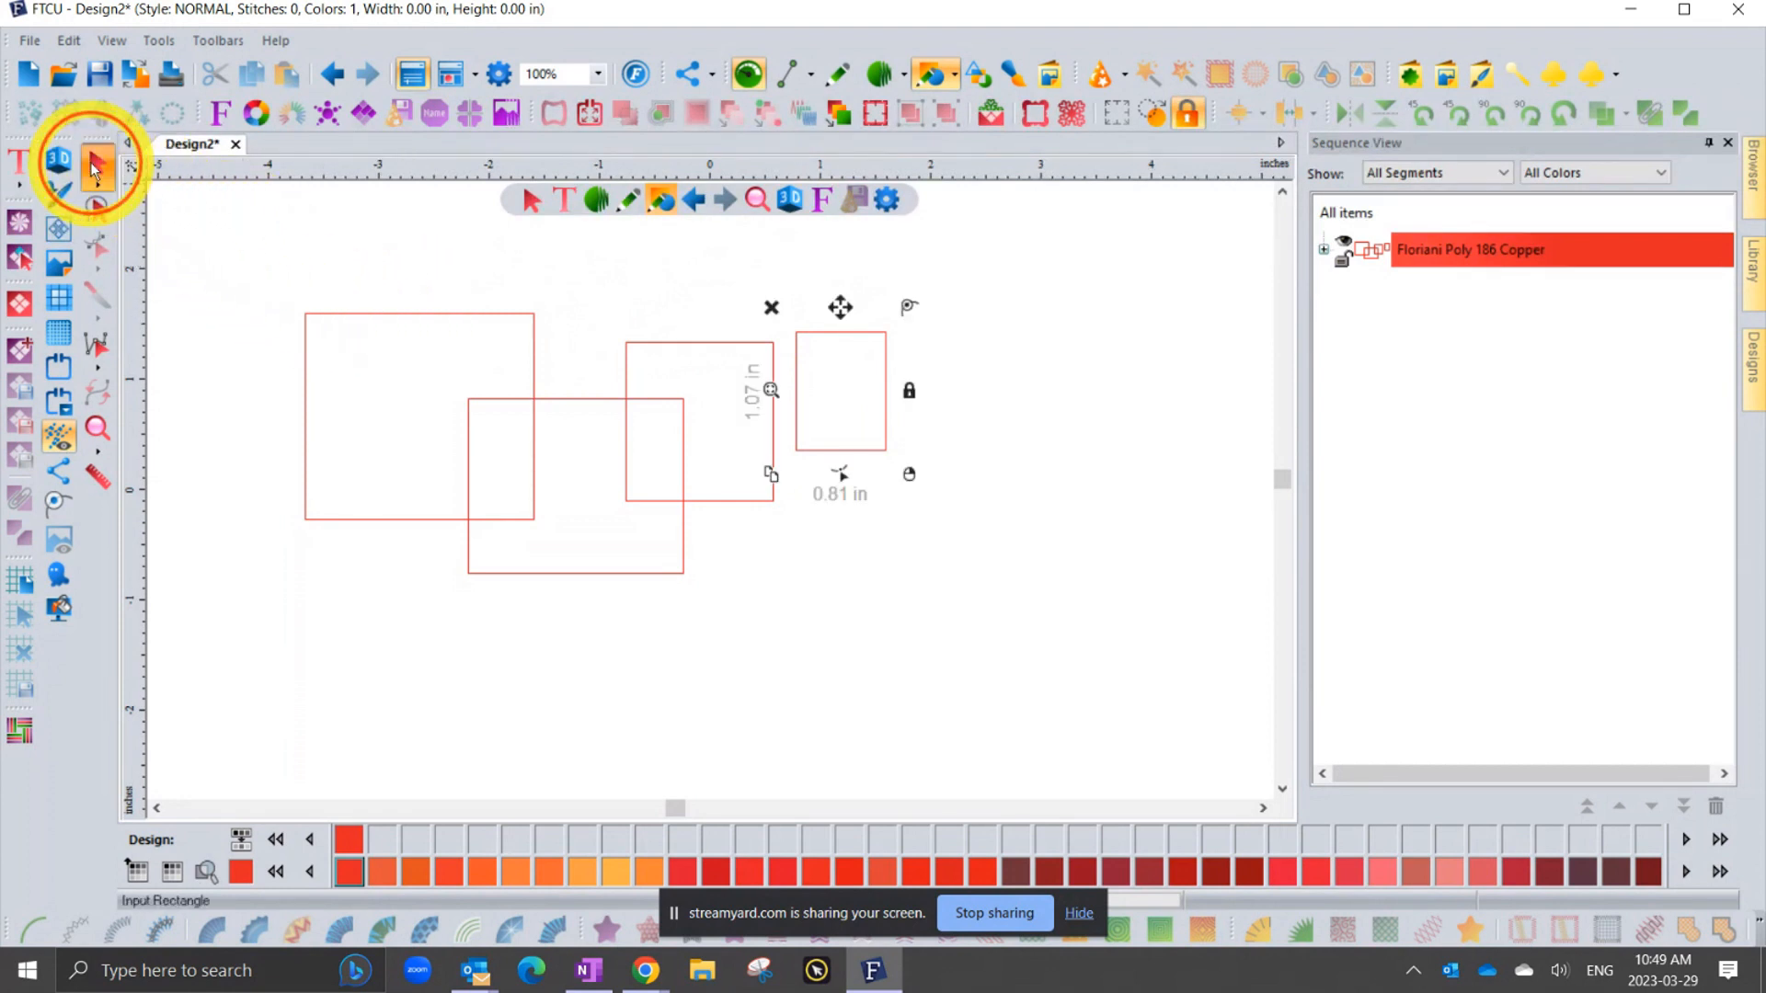
drag(230, 268, 1049, 575)
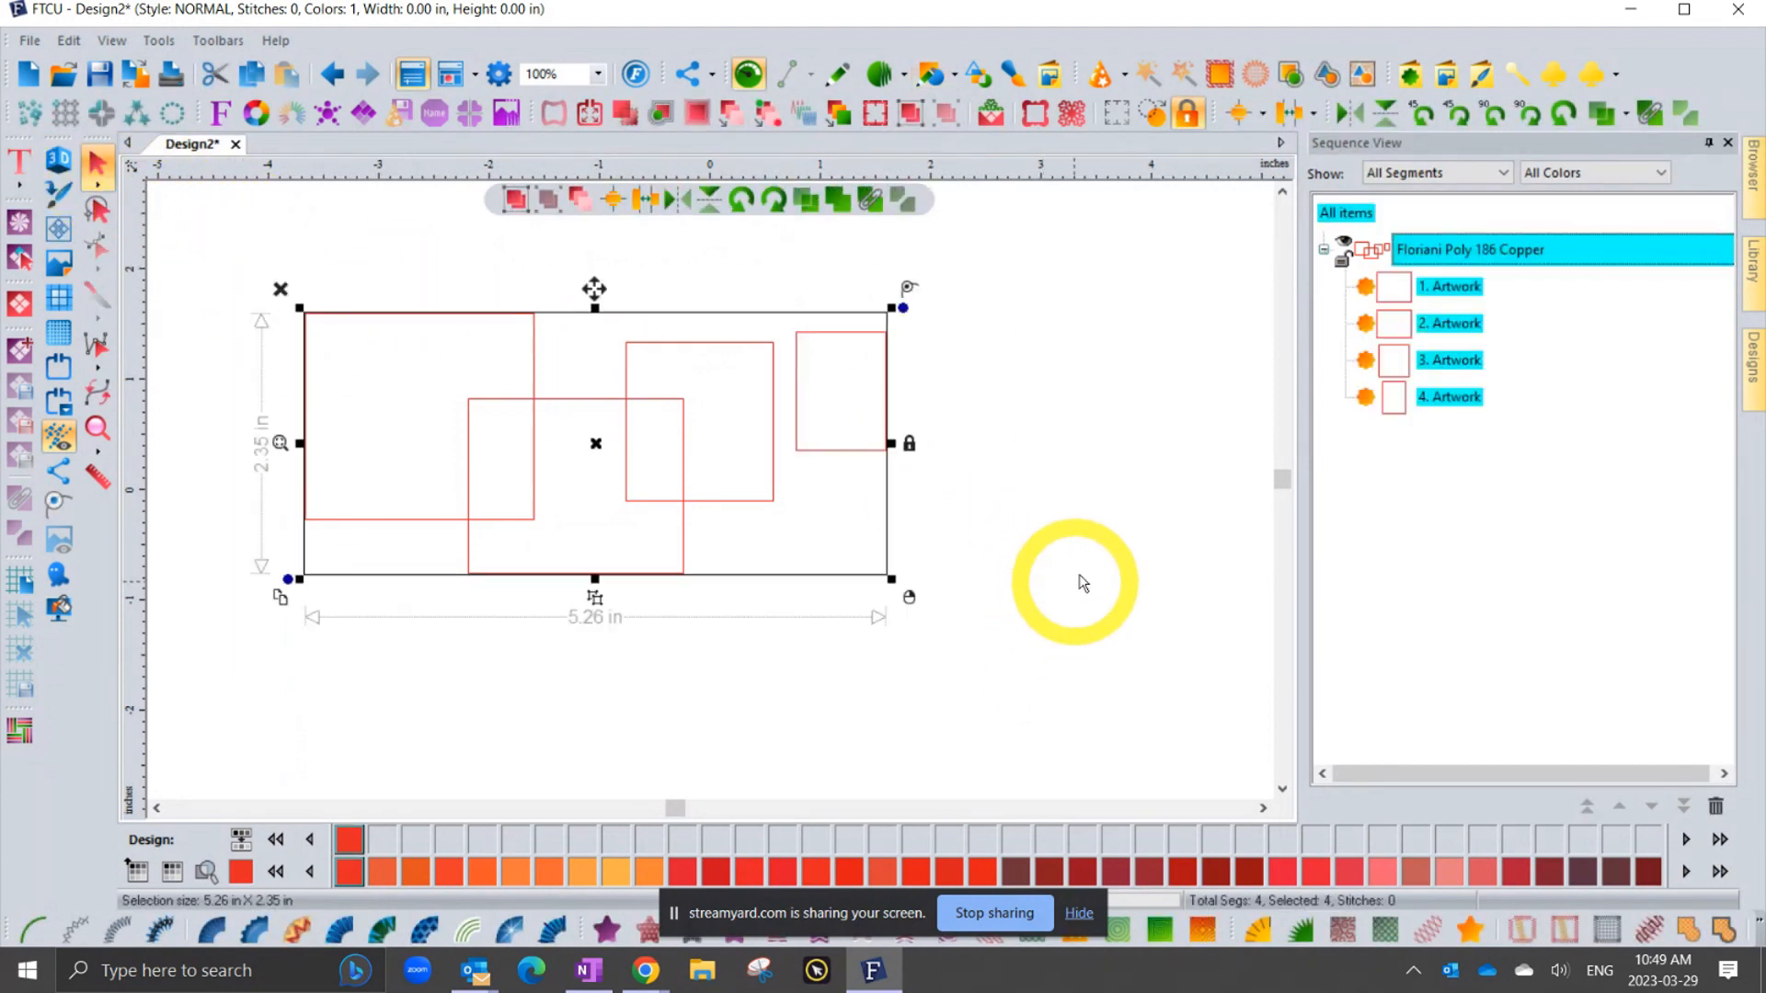
click(1246, 114)
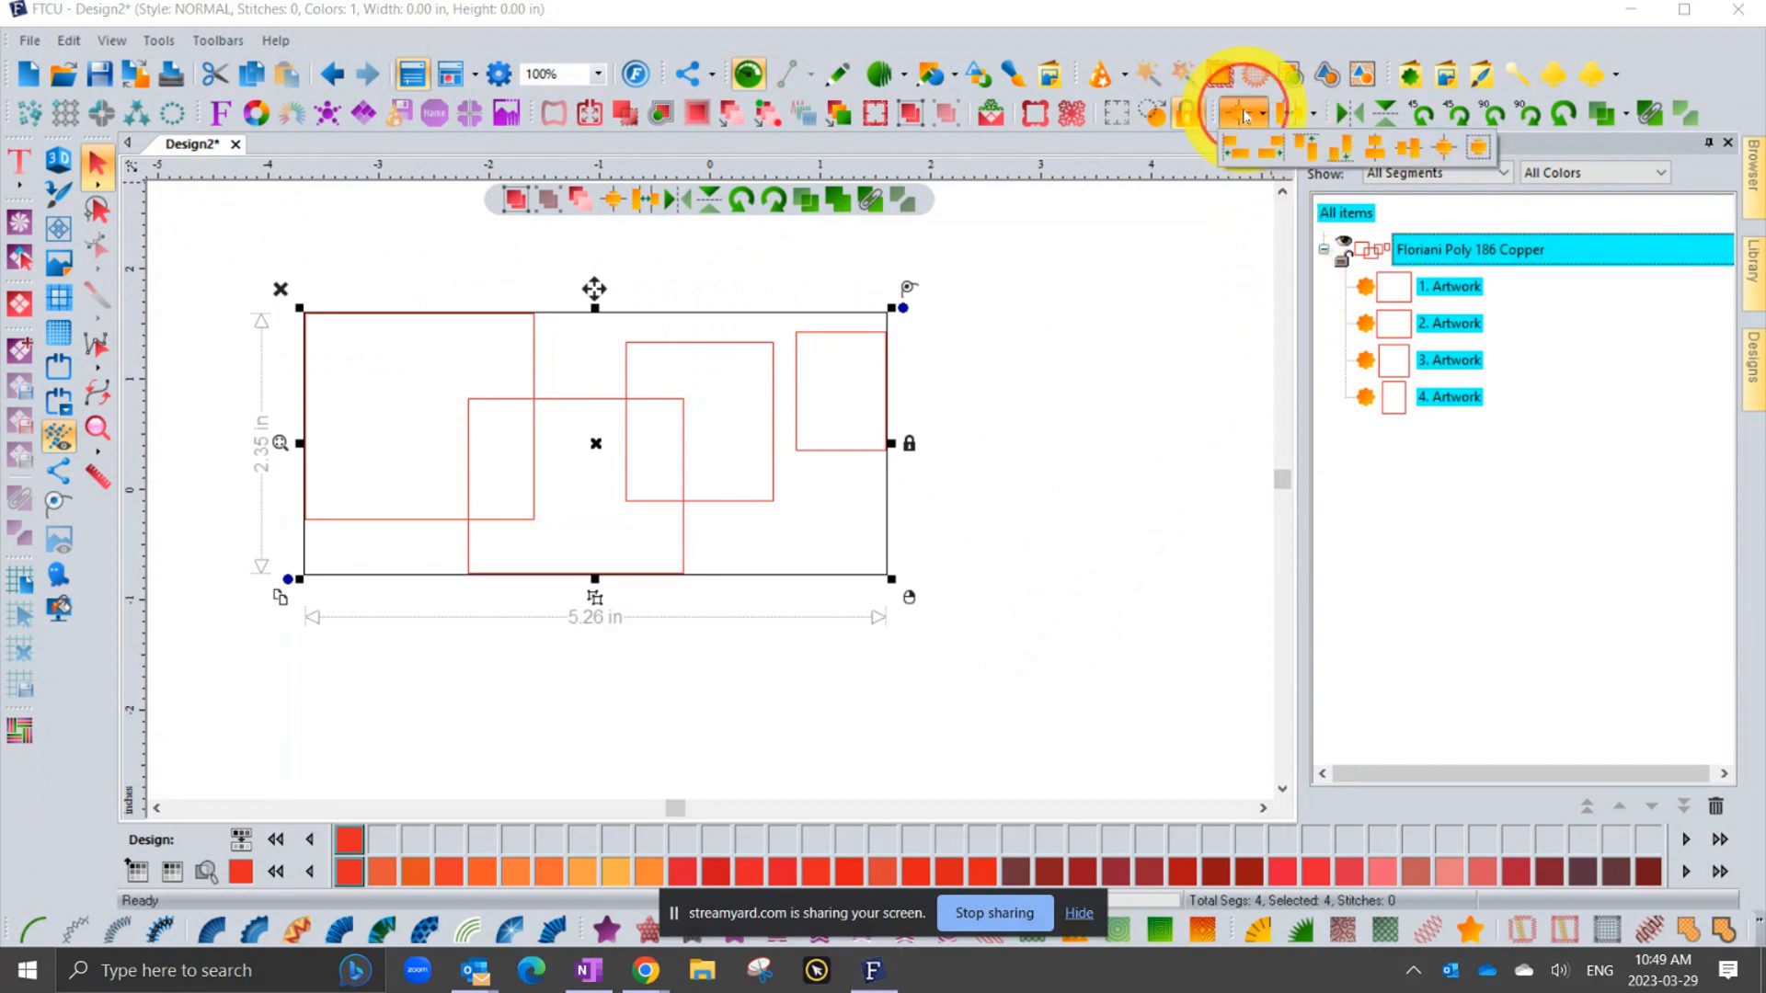
click(1306, 149)
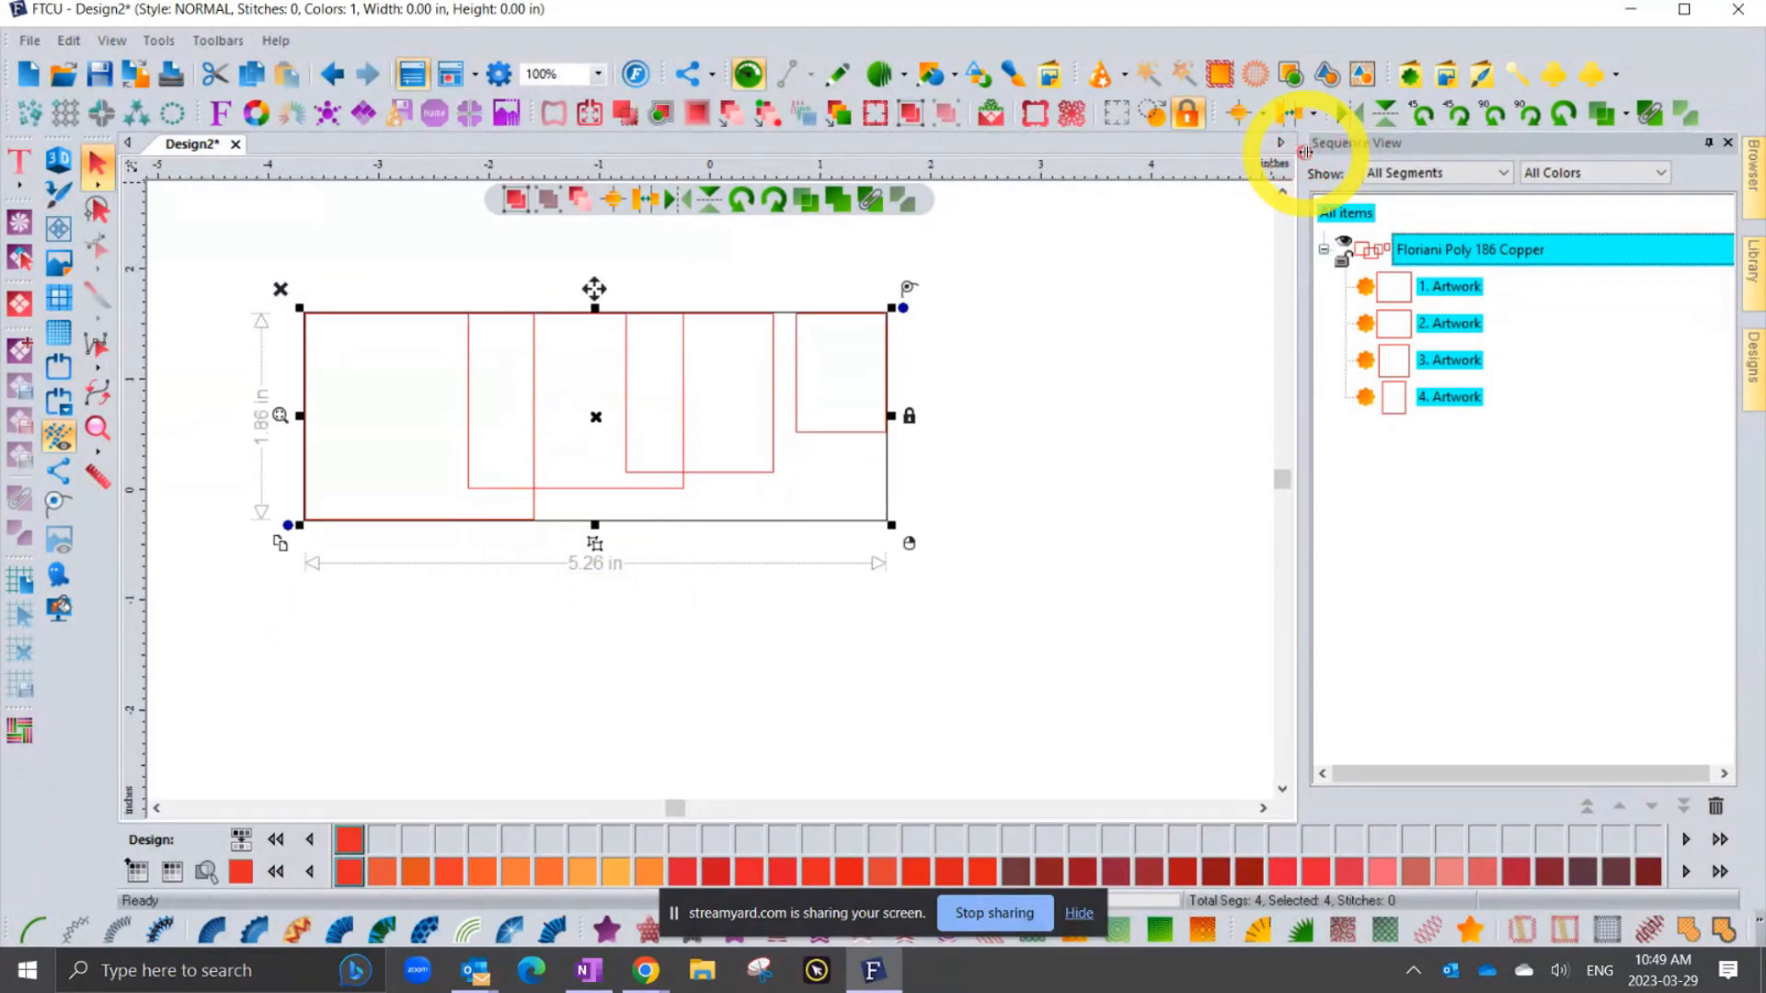
click(1055, 357)
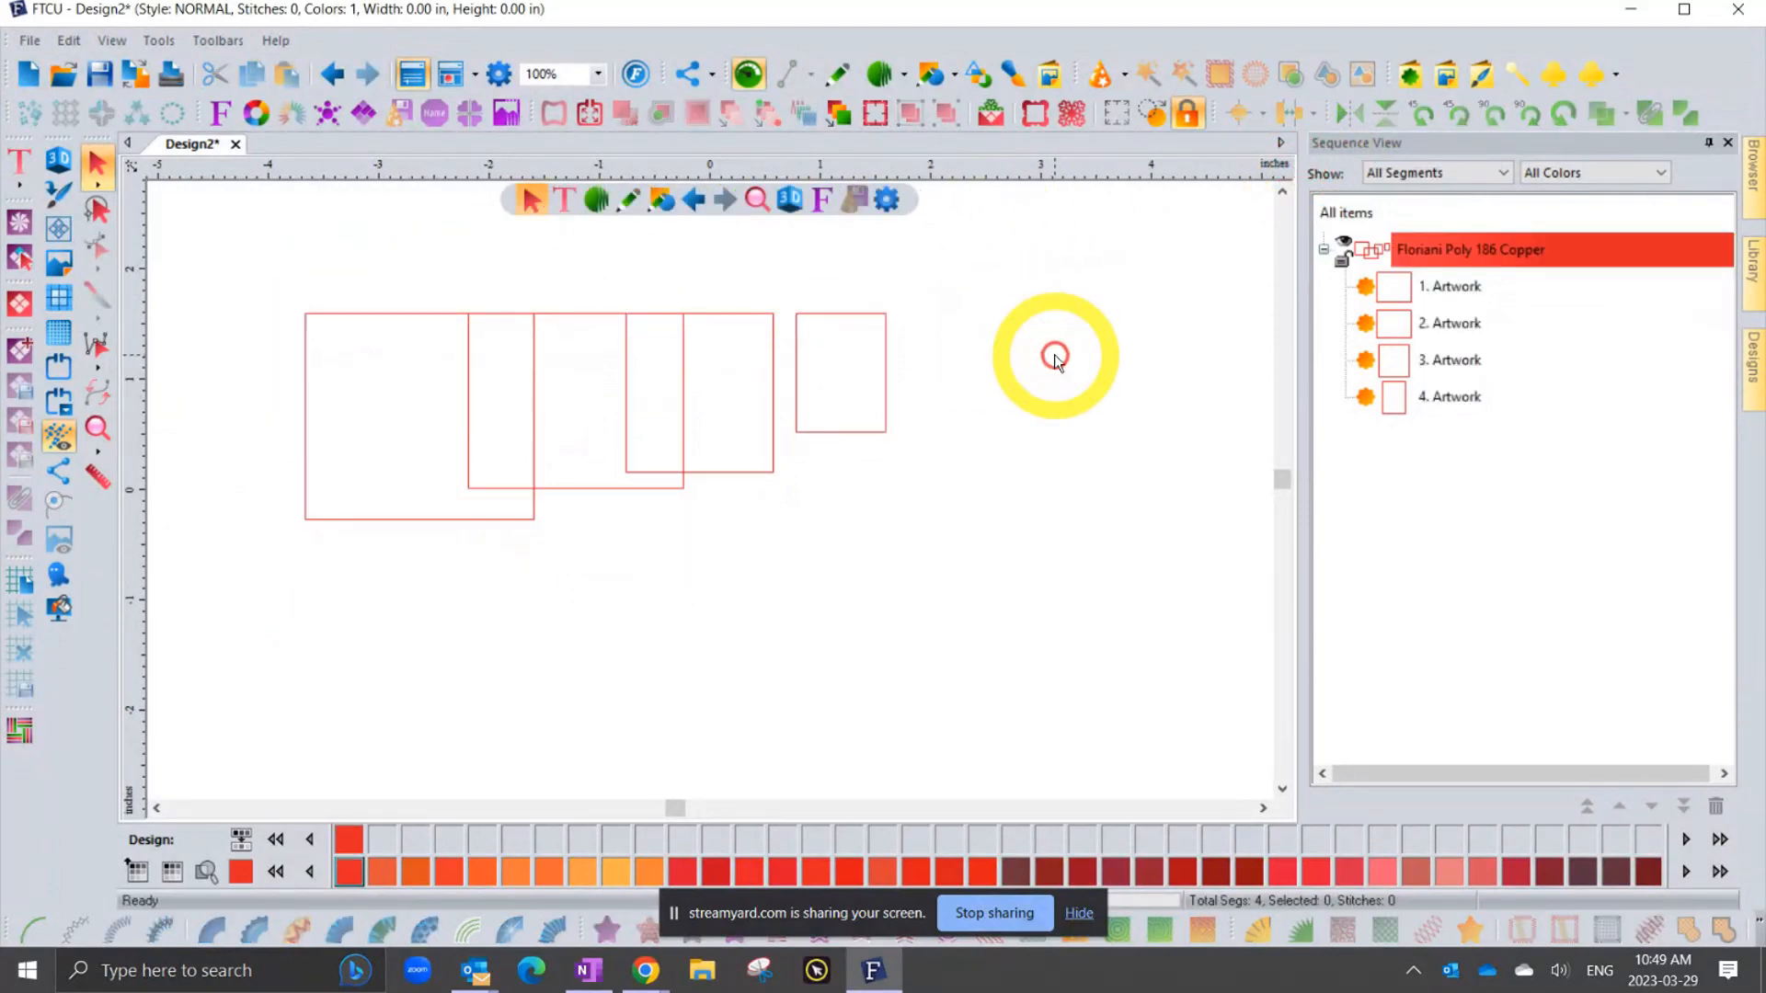
- Show the grid in the design area
click(58, 303)
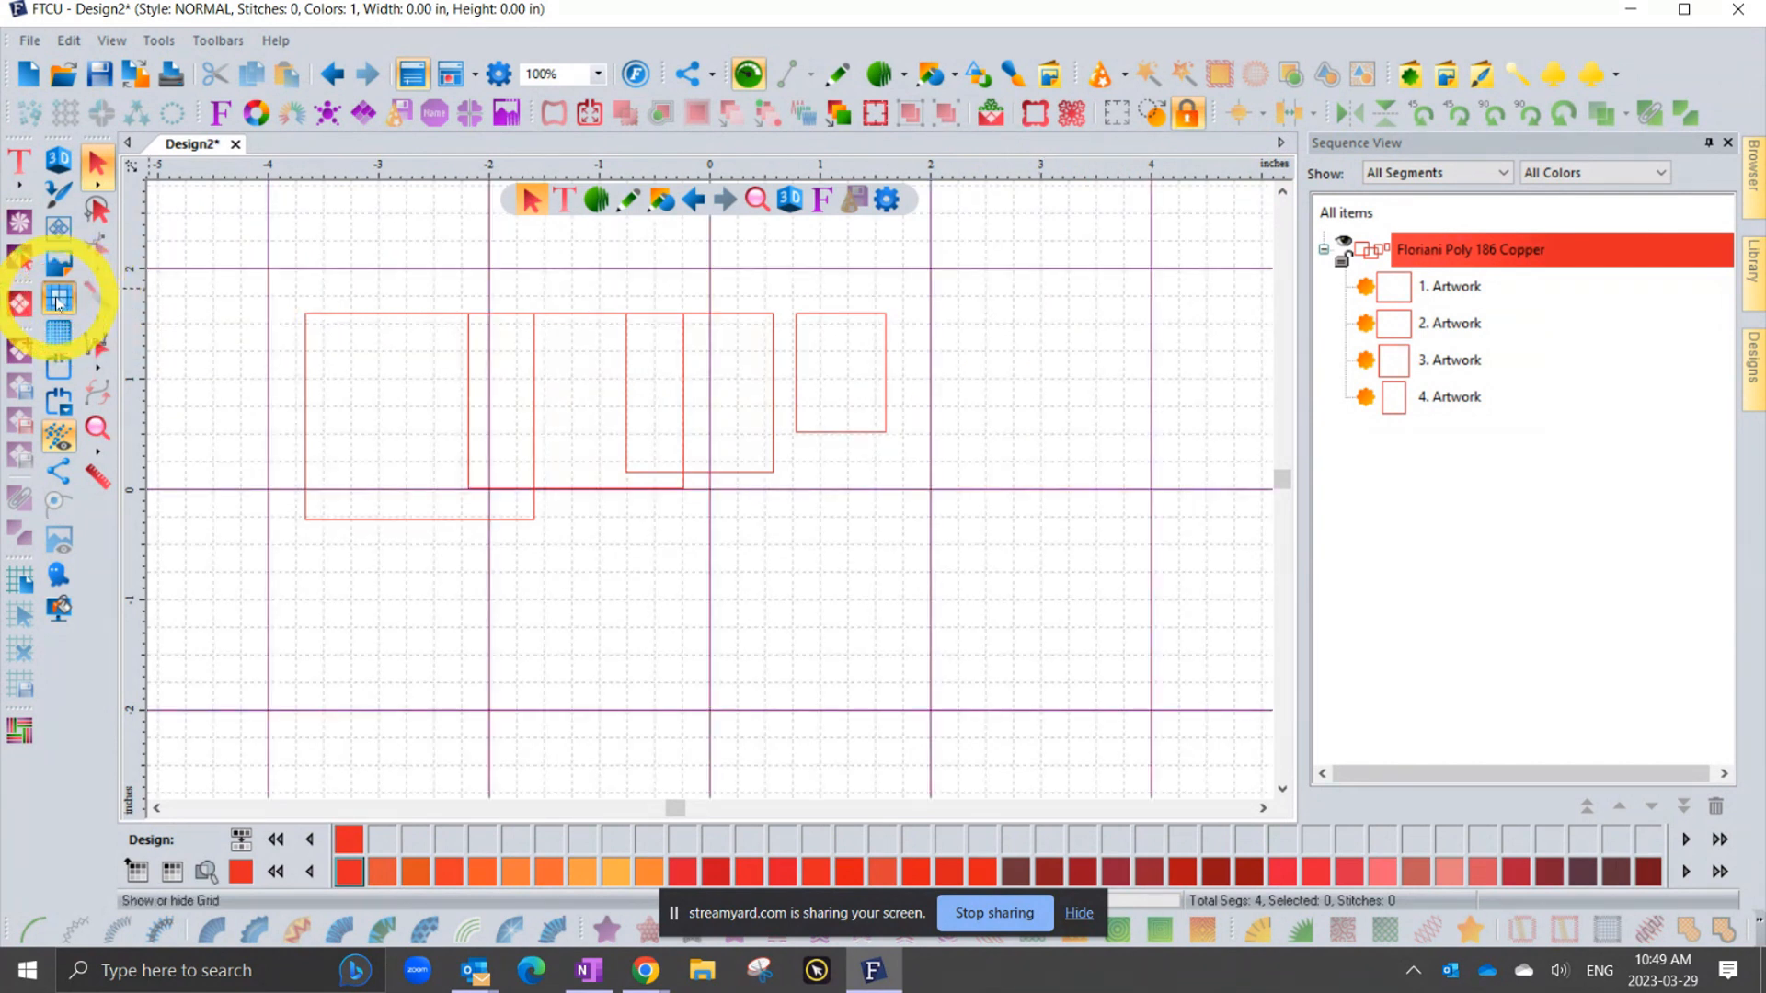
click(58, 303)
click(58, 303)
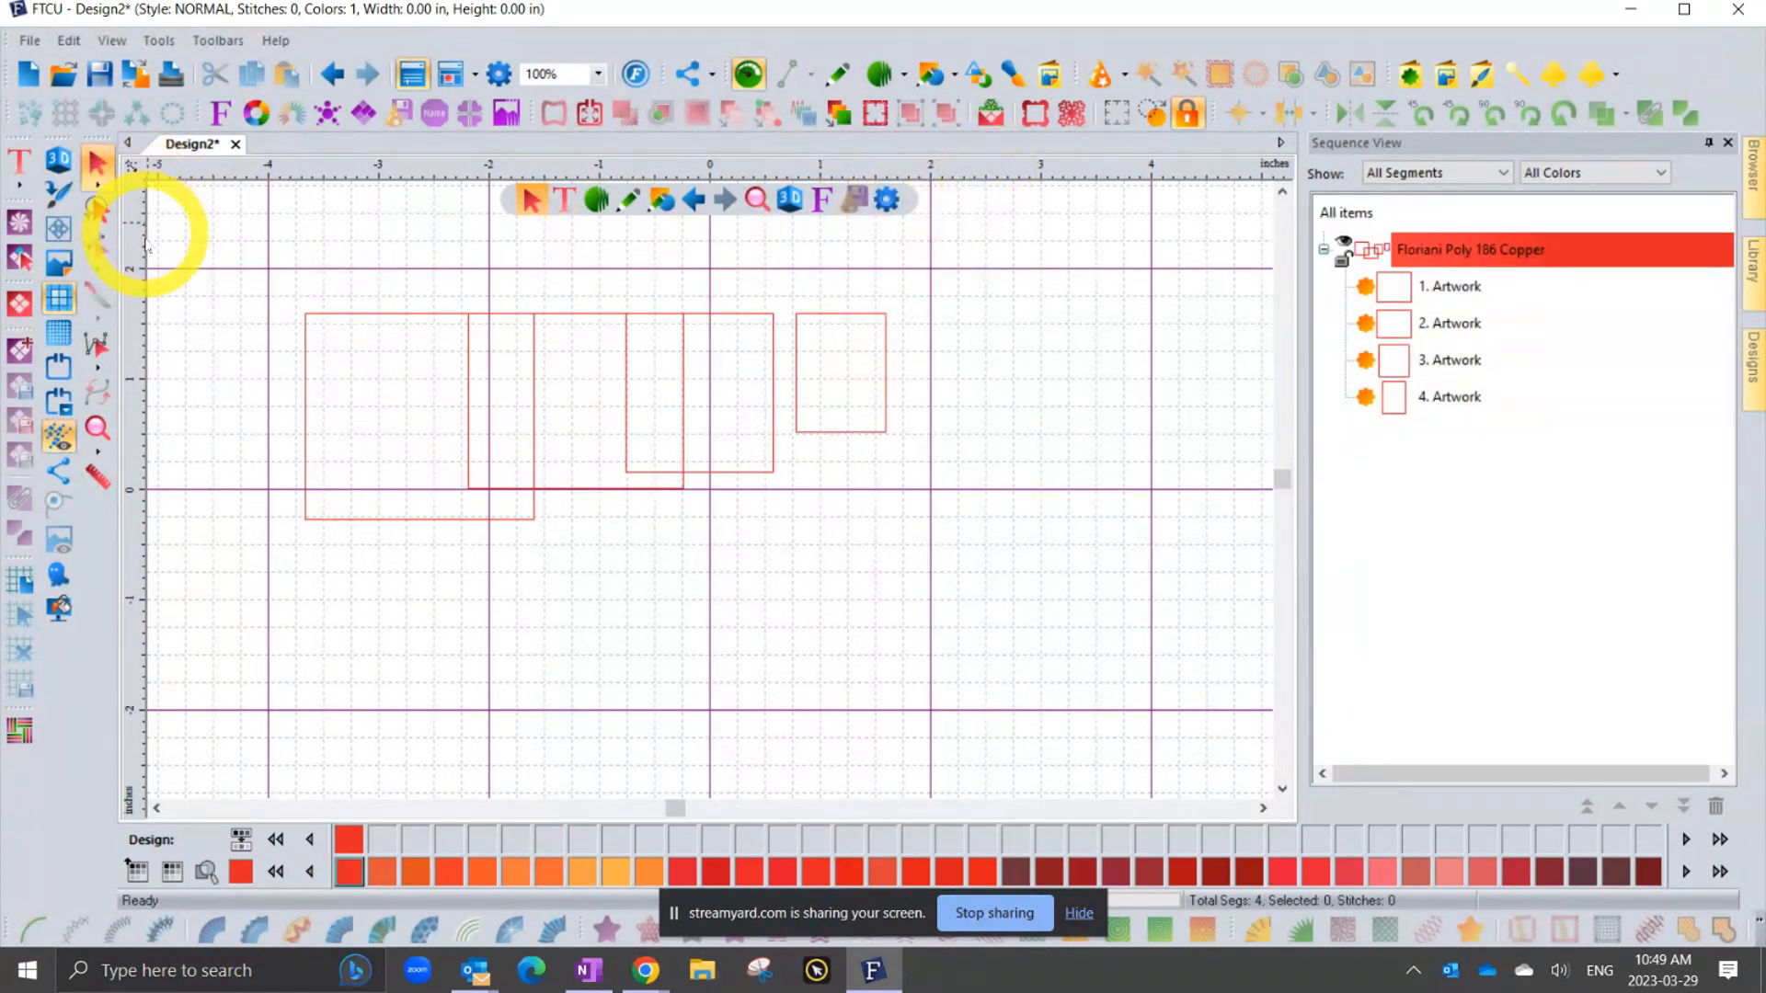
- Switch the ruler units to metric and back to inches
right_click(134, 317)
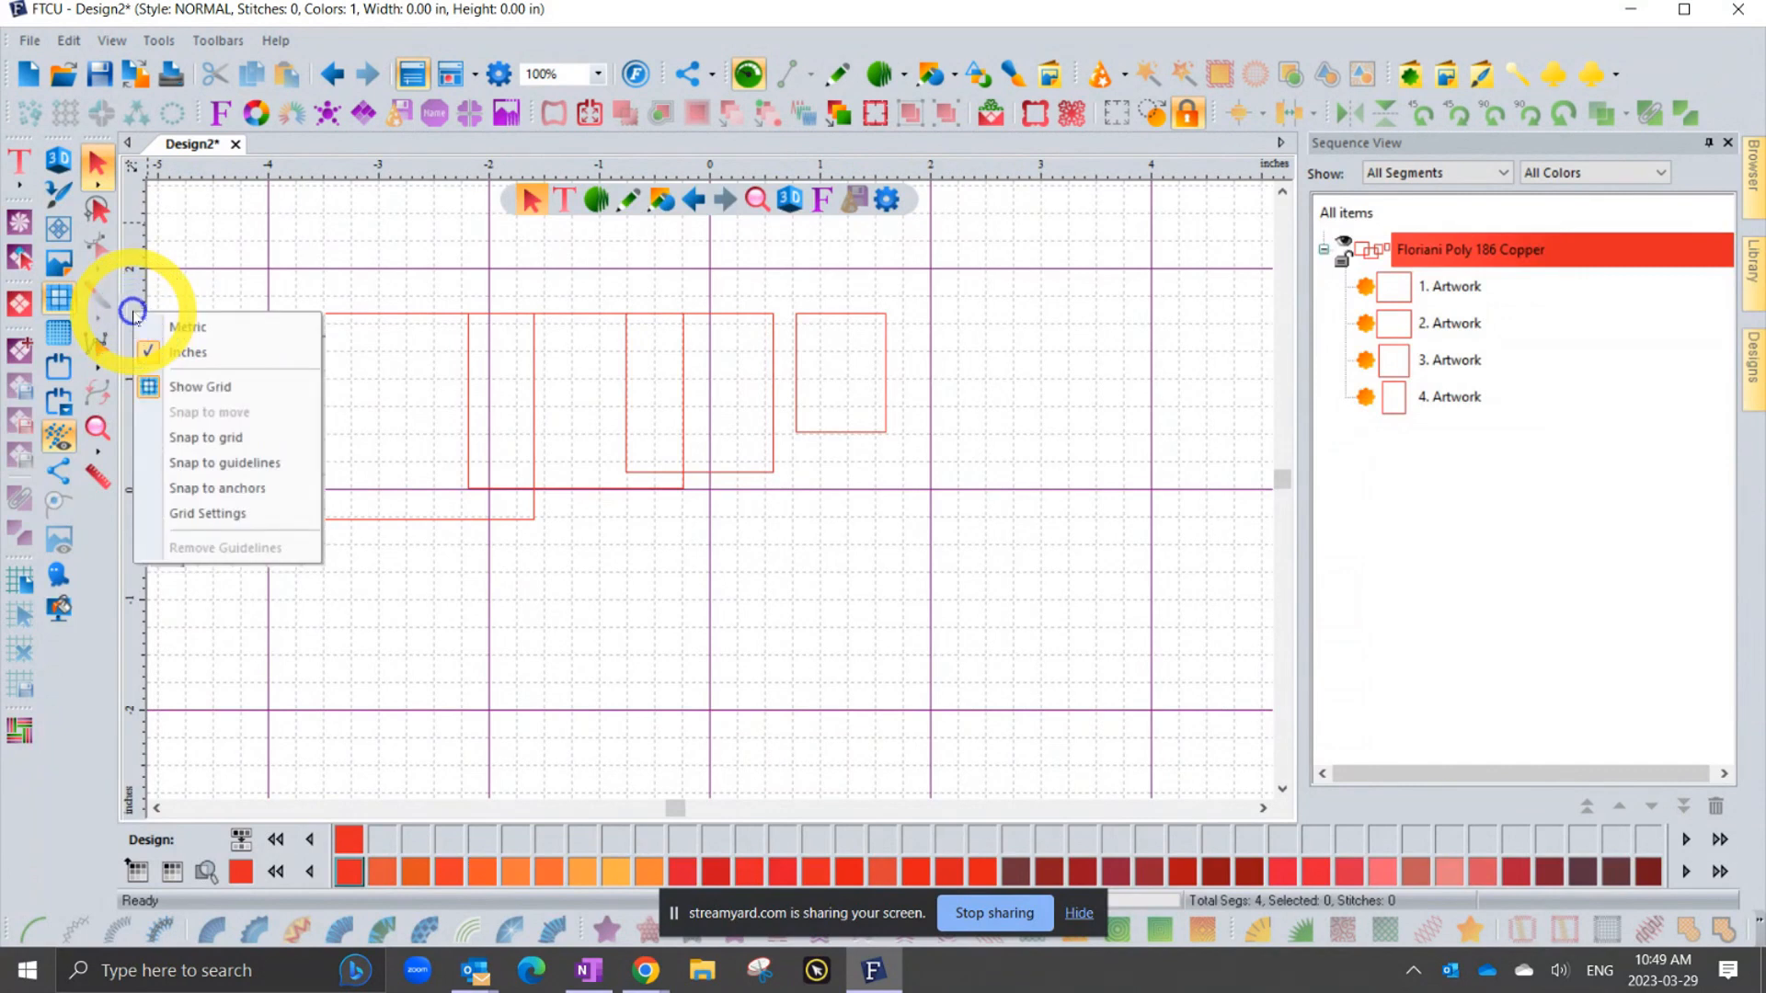
click(222, 328)
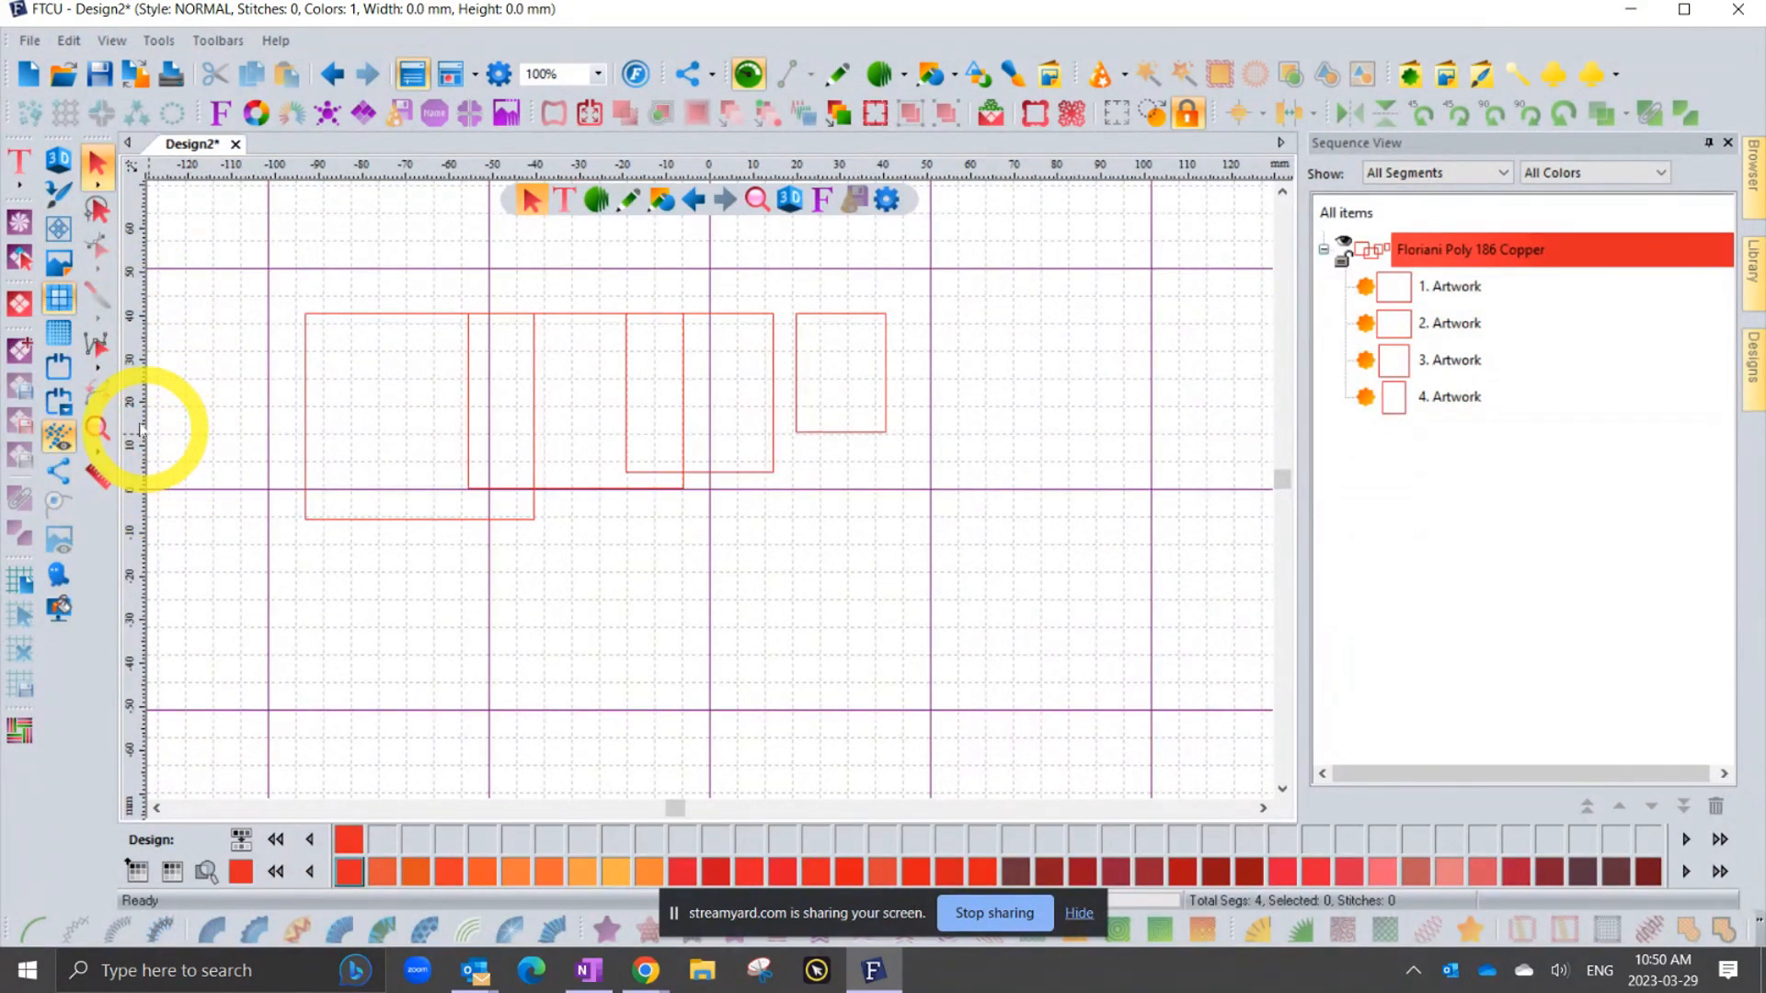
right_click(136, 418)
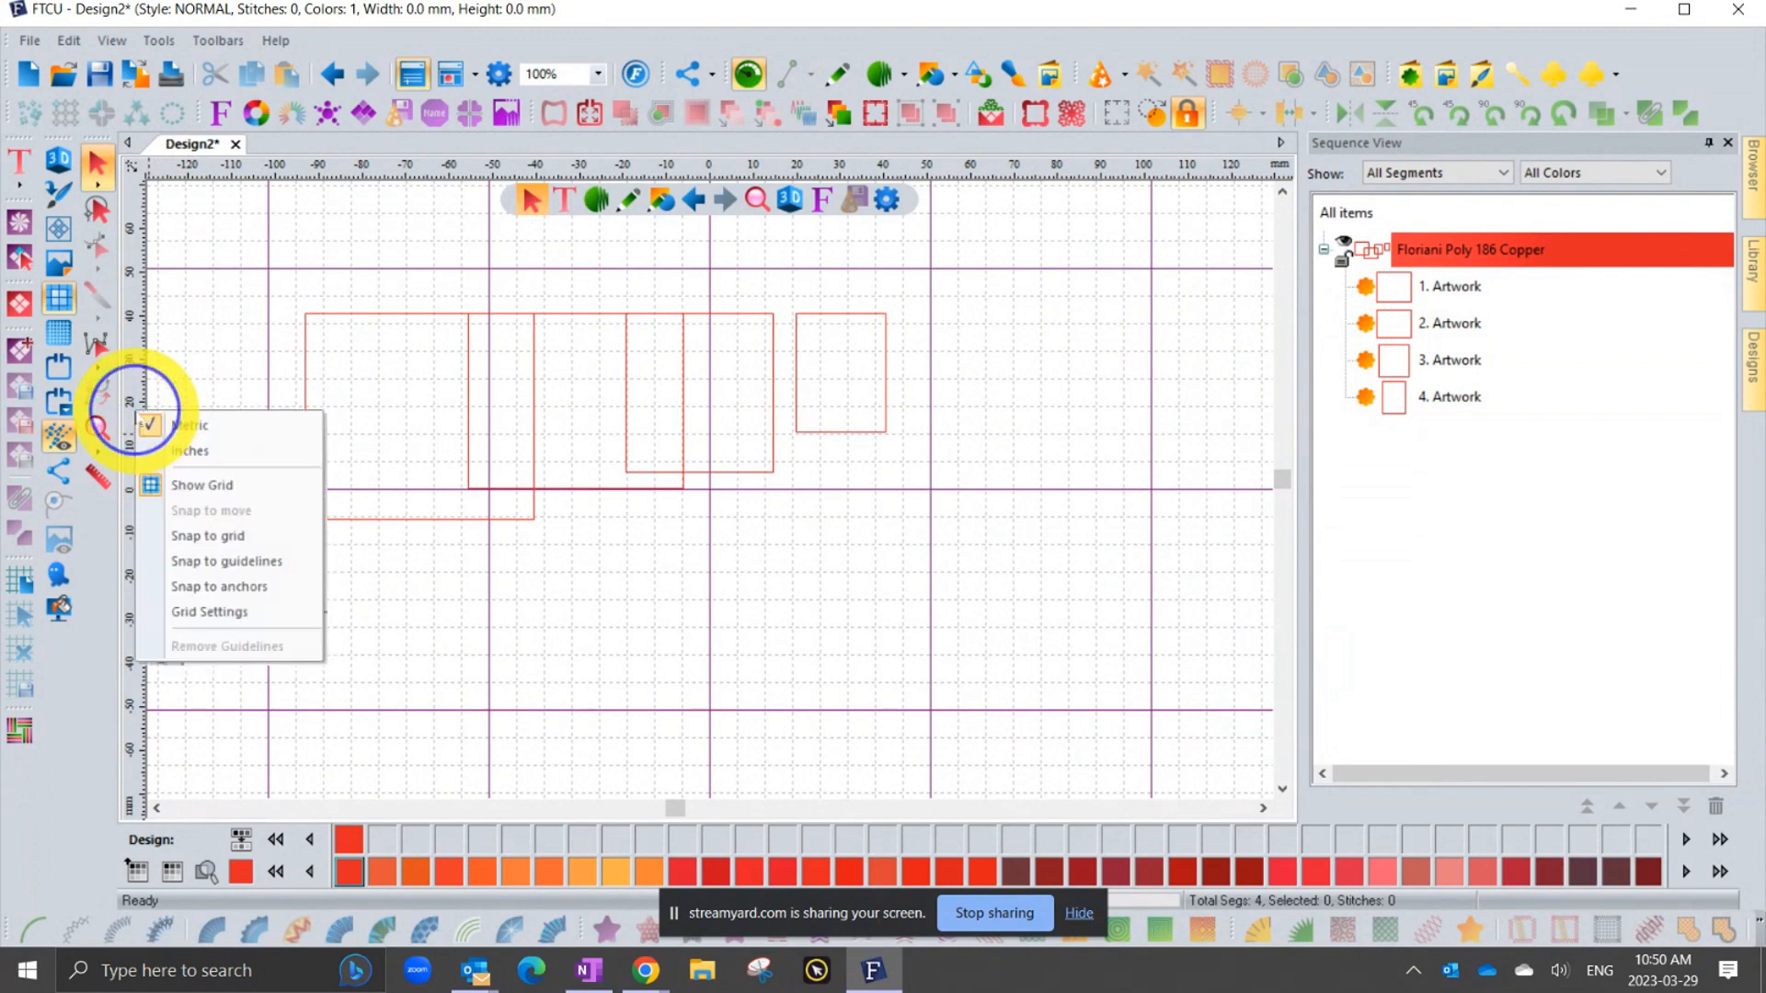
click(212, 454)
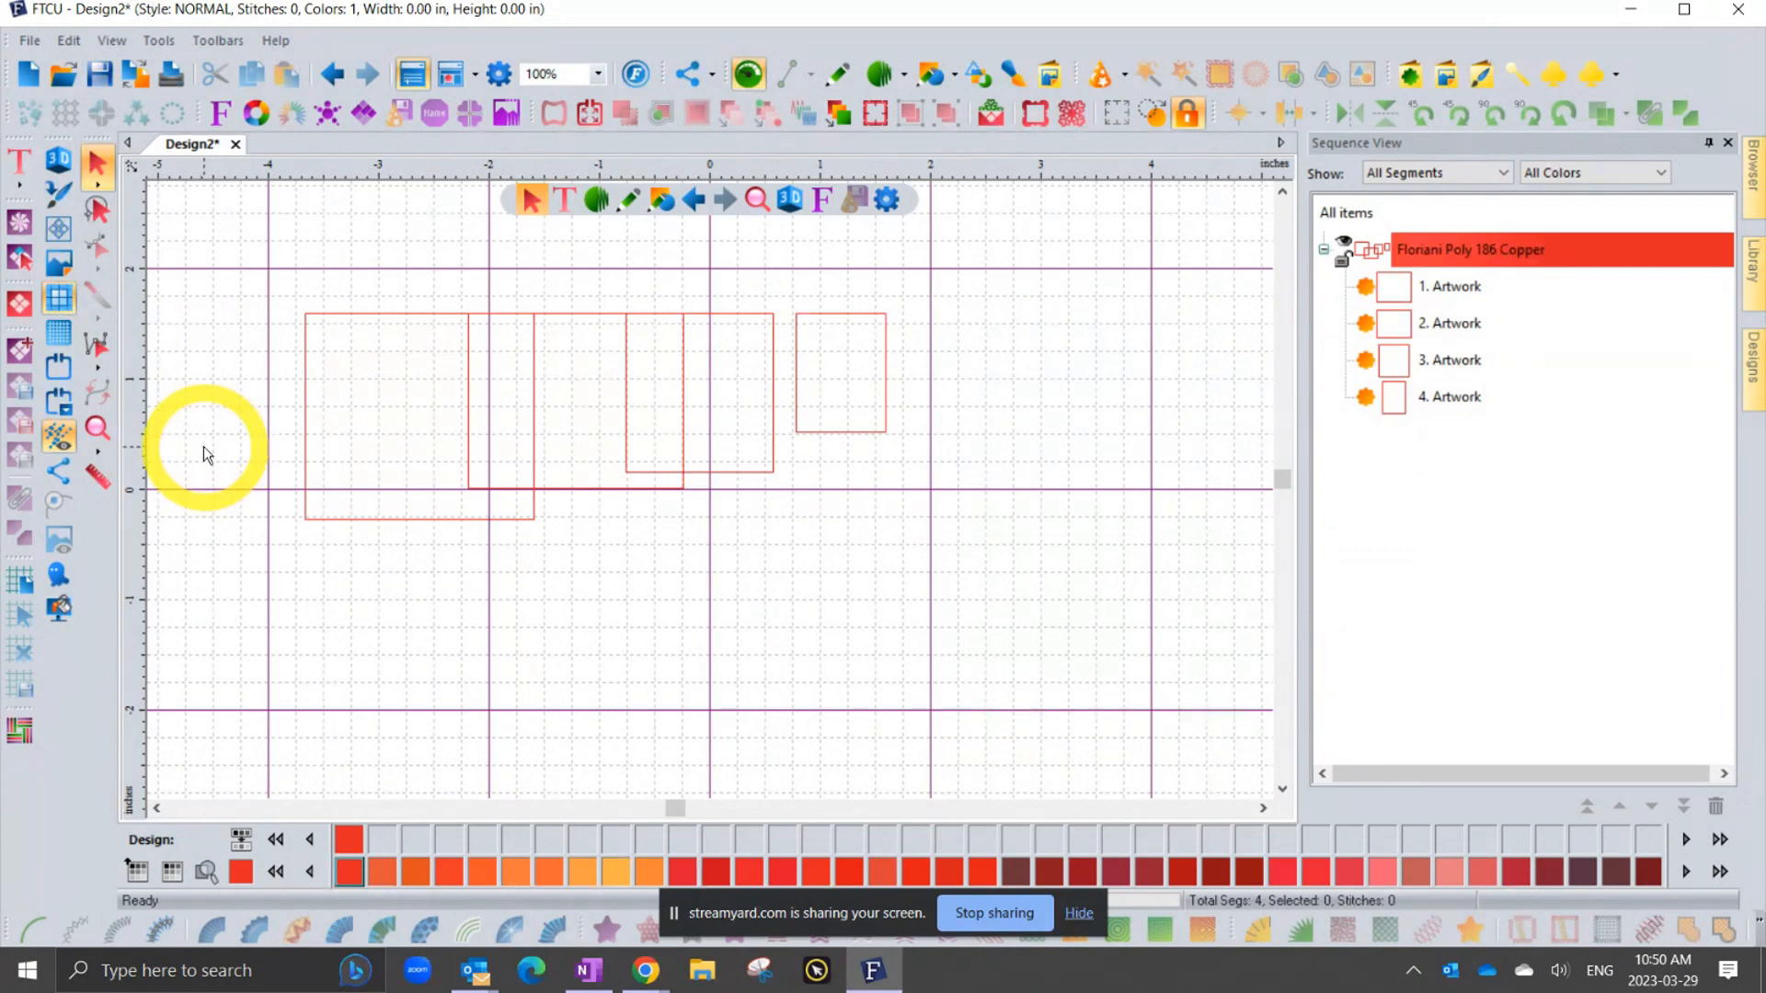
- Turn on snapping to the grid and draw two 1-inch squares plus a 2-inch square below the zero line with the rectangle tool
right_click(147, 306)
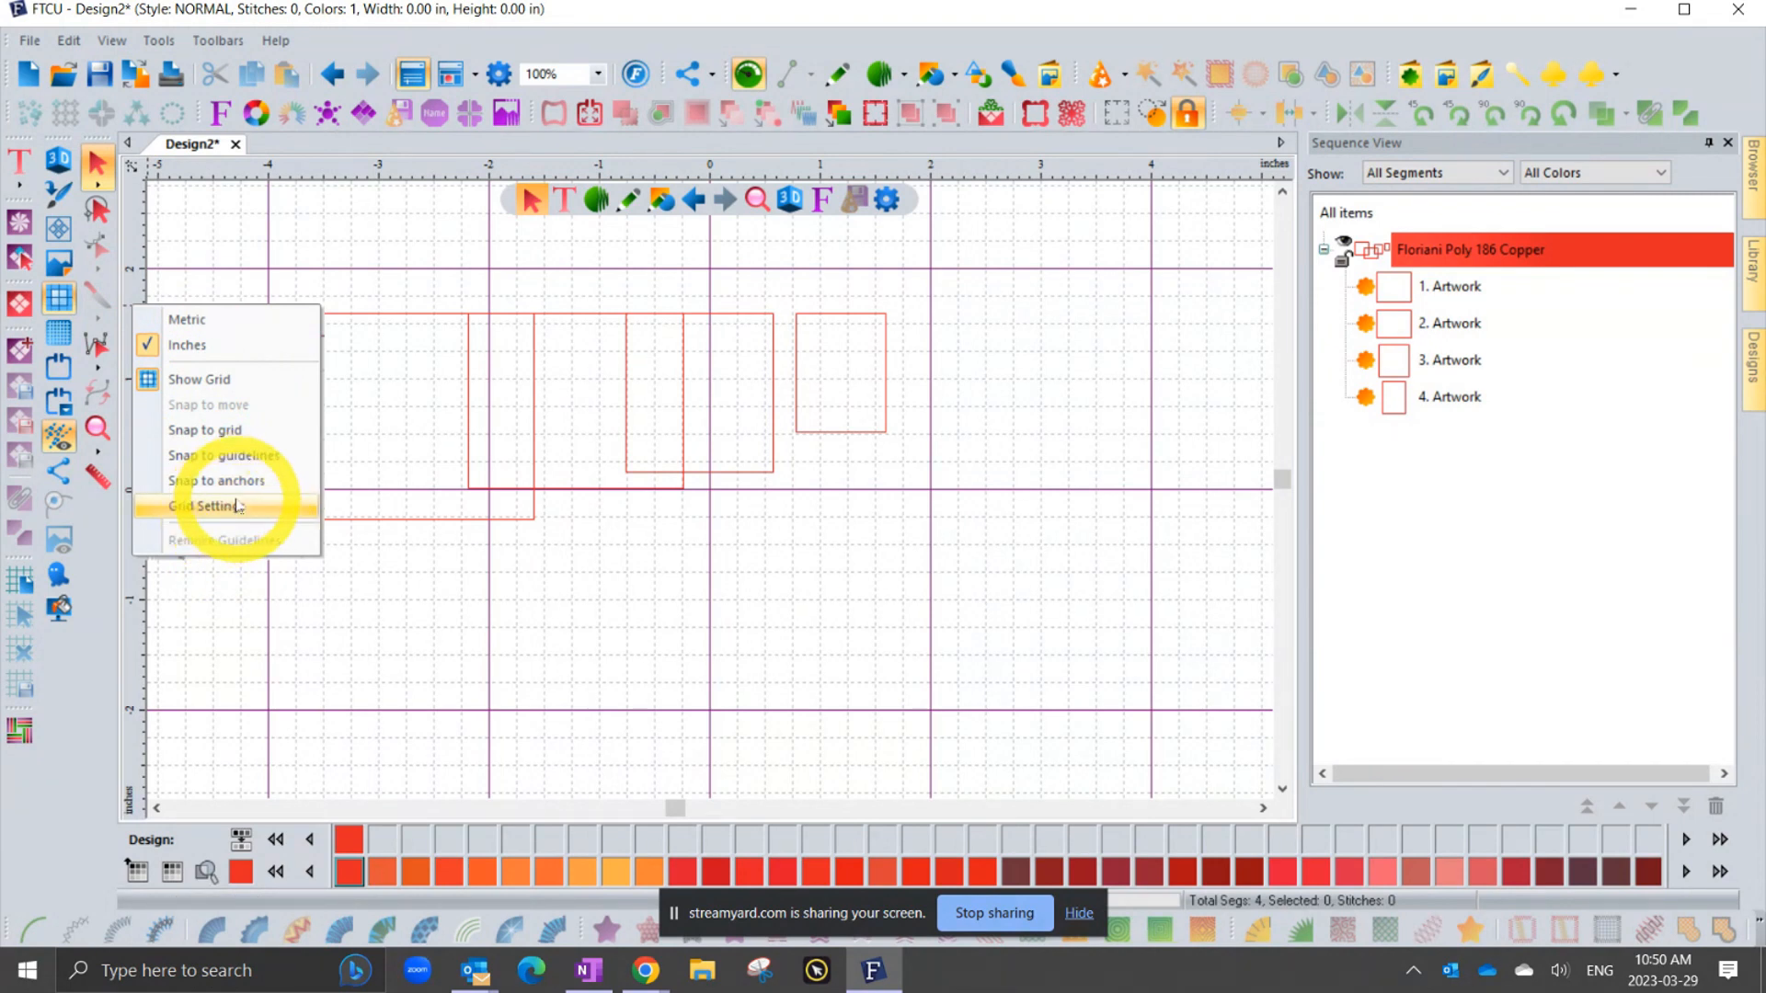
click(241, 439)
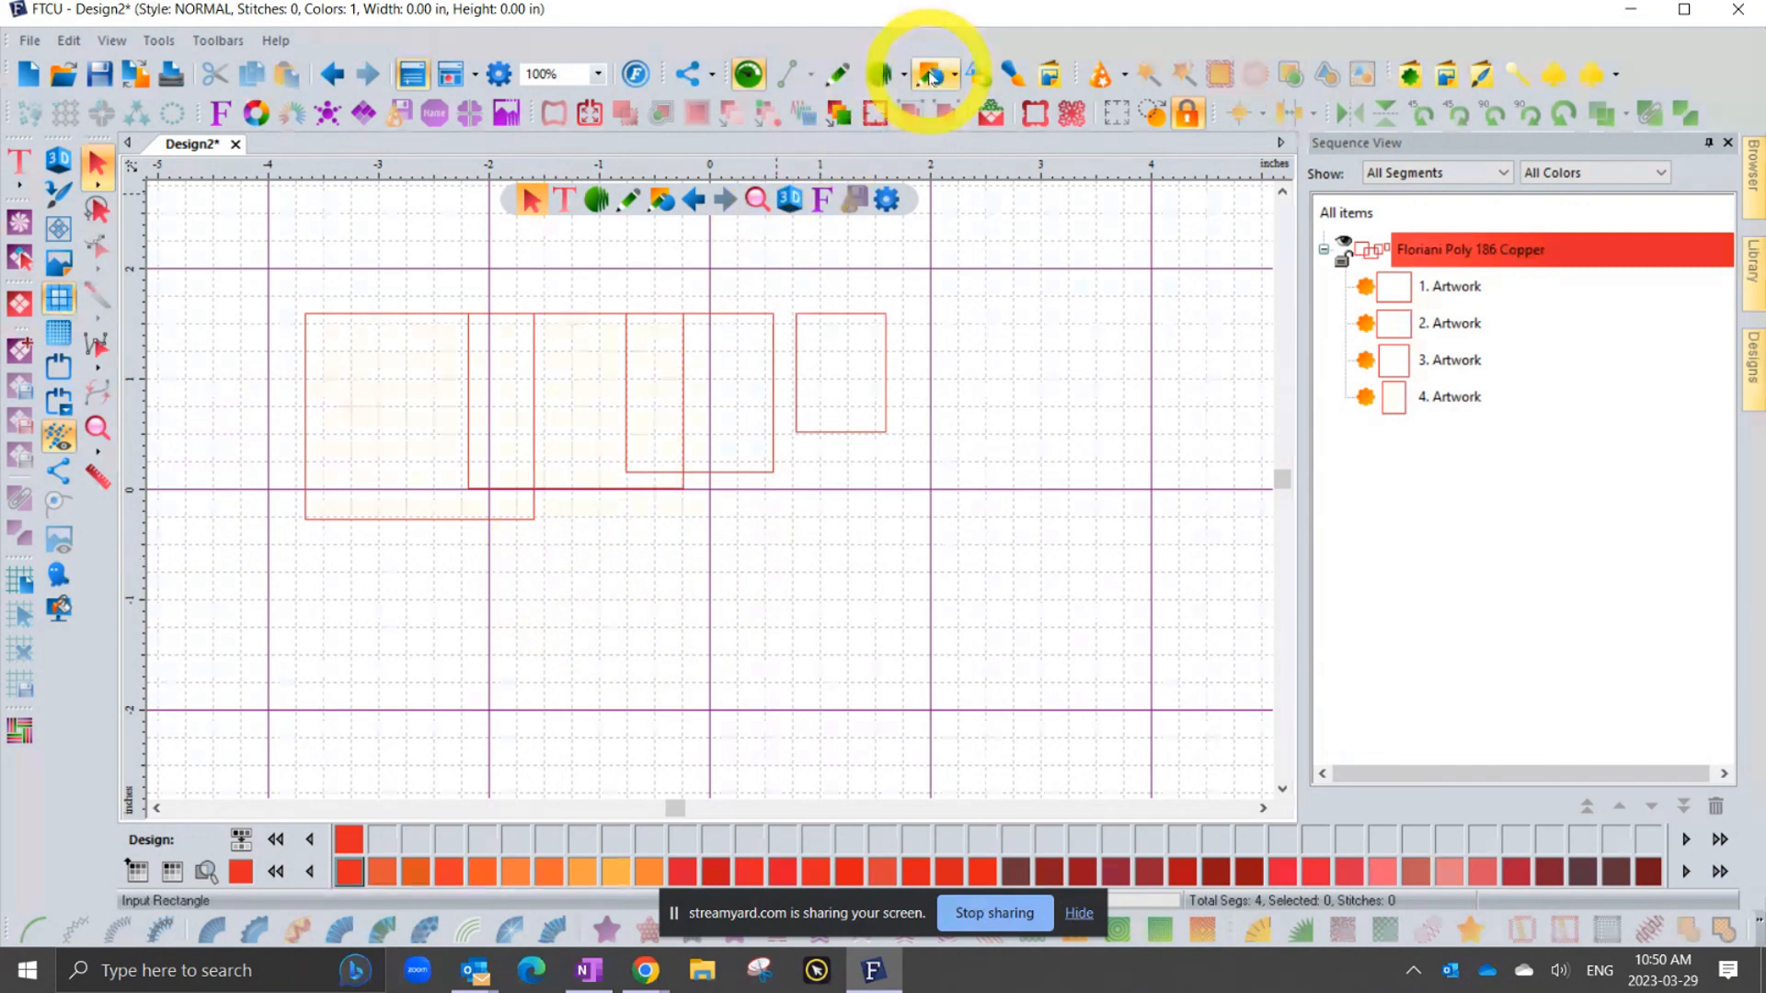
click(929, 73)
click(931, 107)
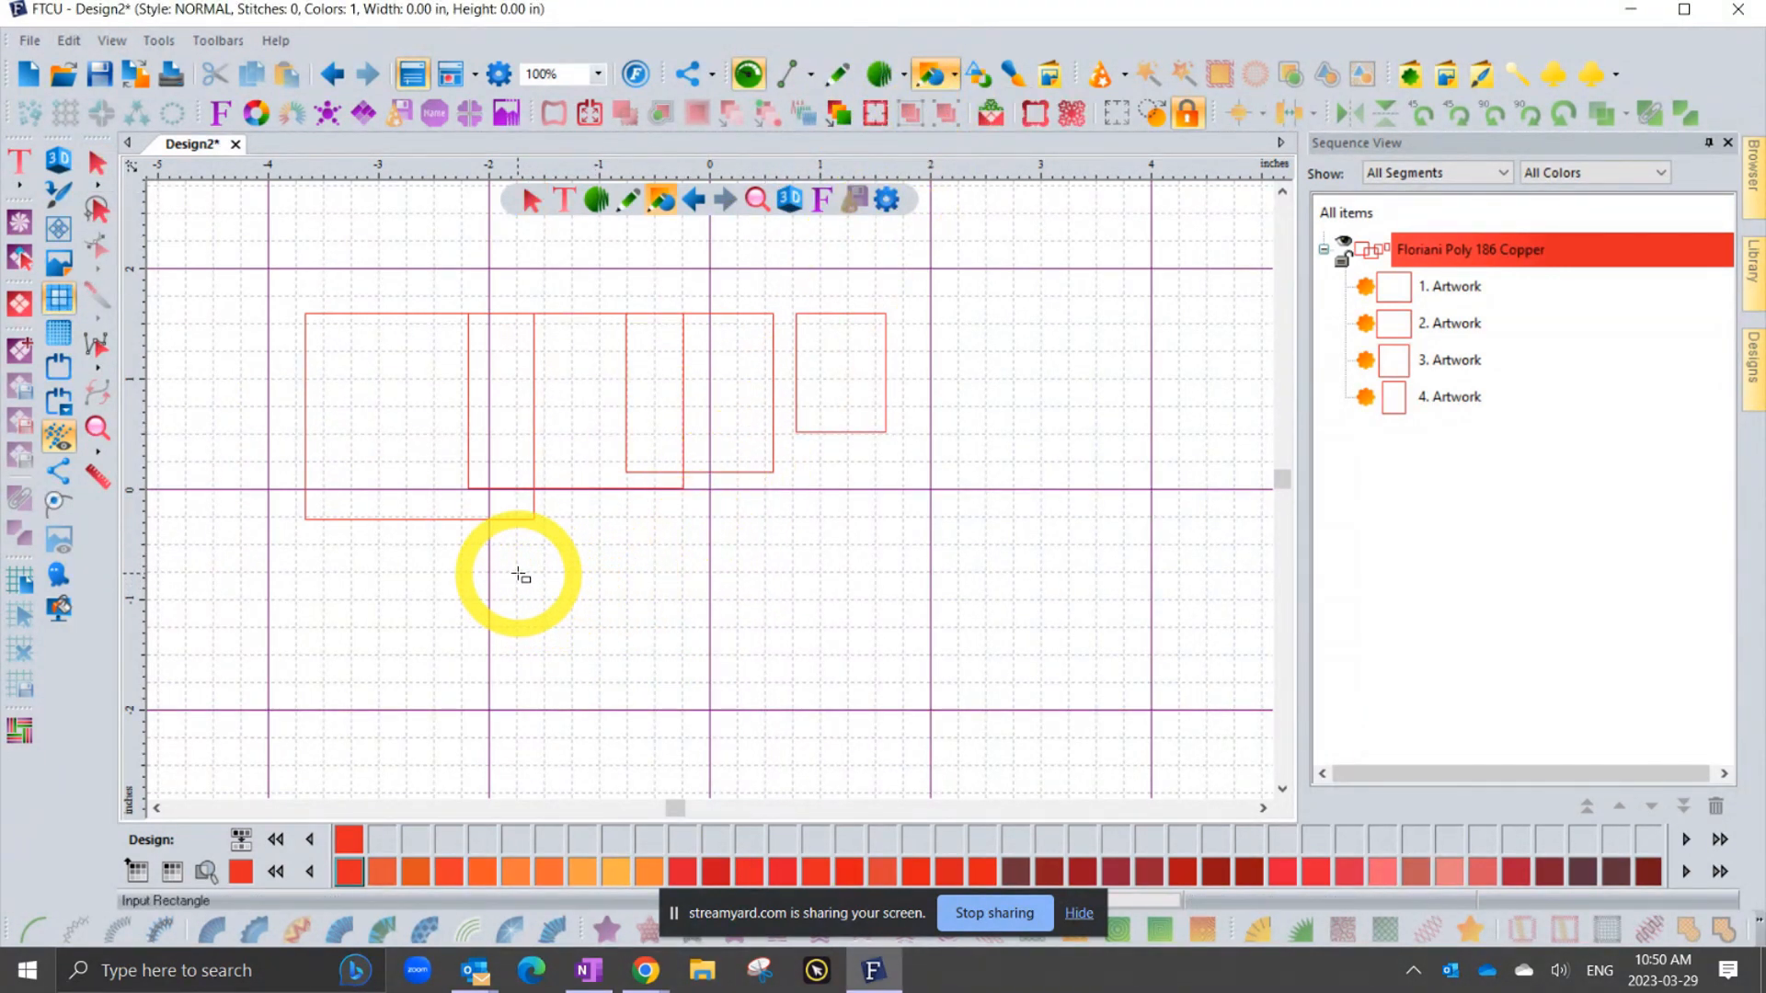
drag(521, 576, 618, 673)
drag(655, 572, 773, 679)
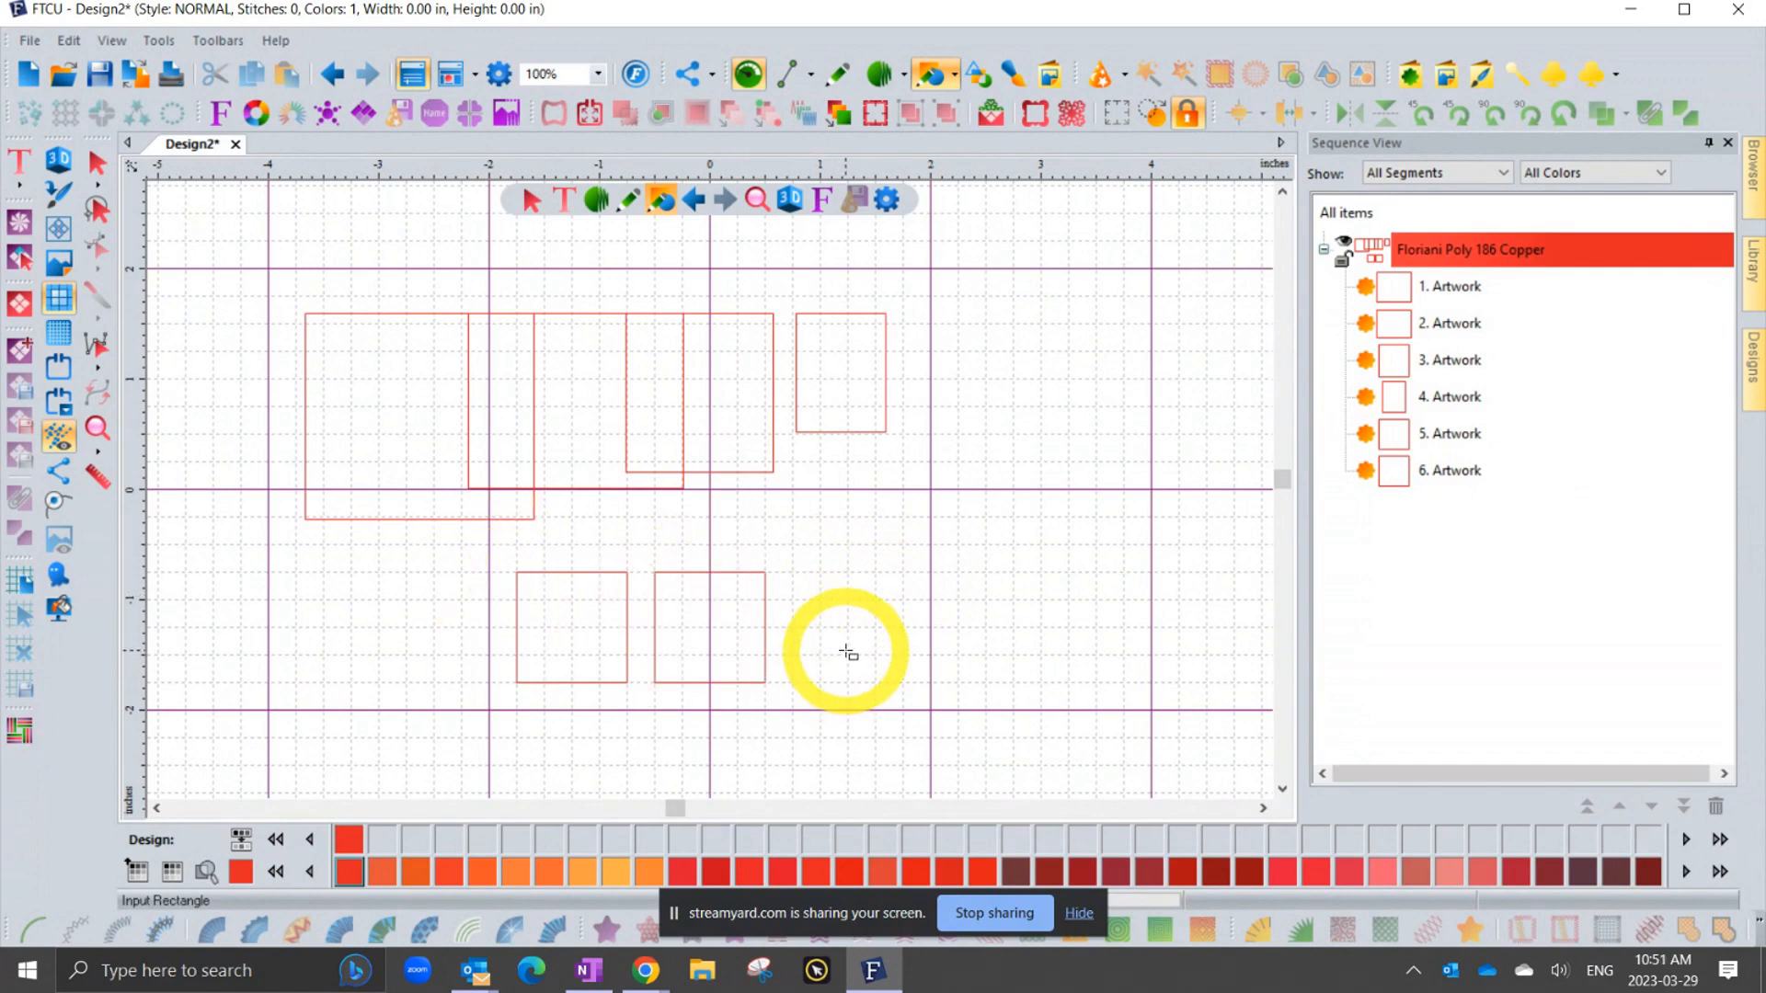
click(919, 499)
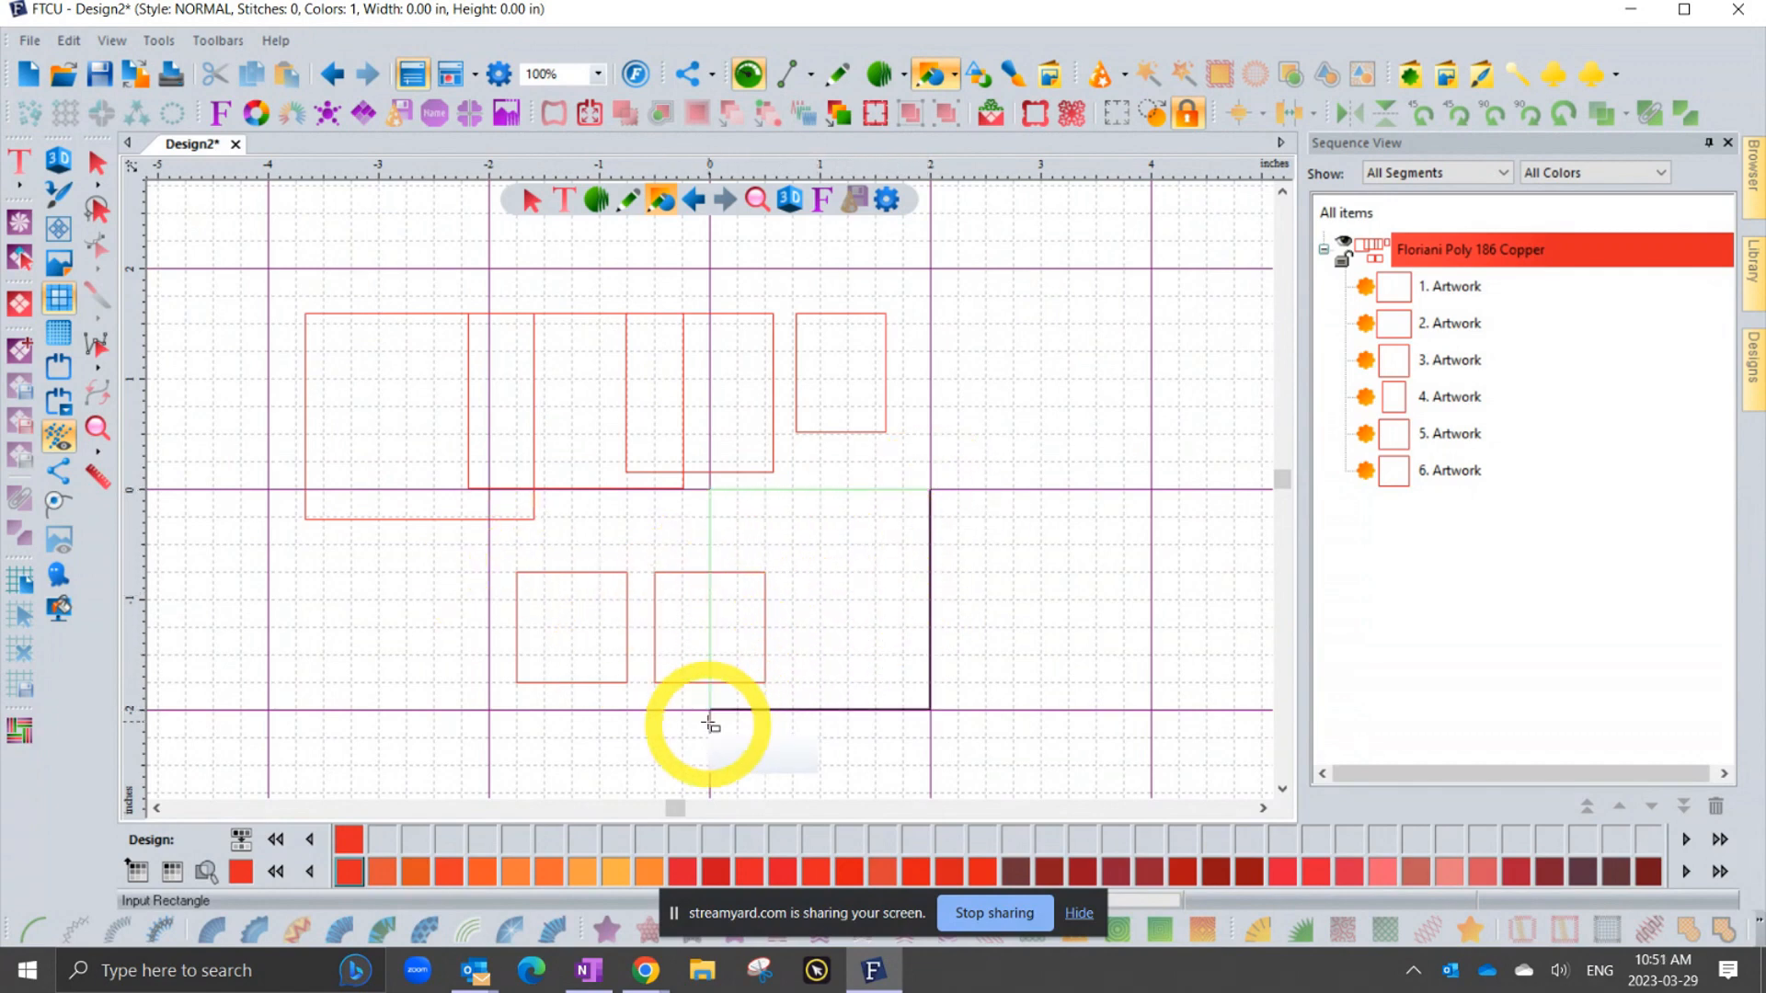
click(711, 707)
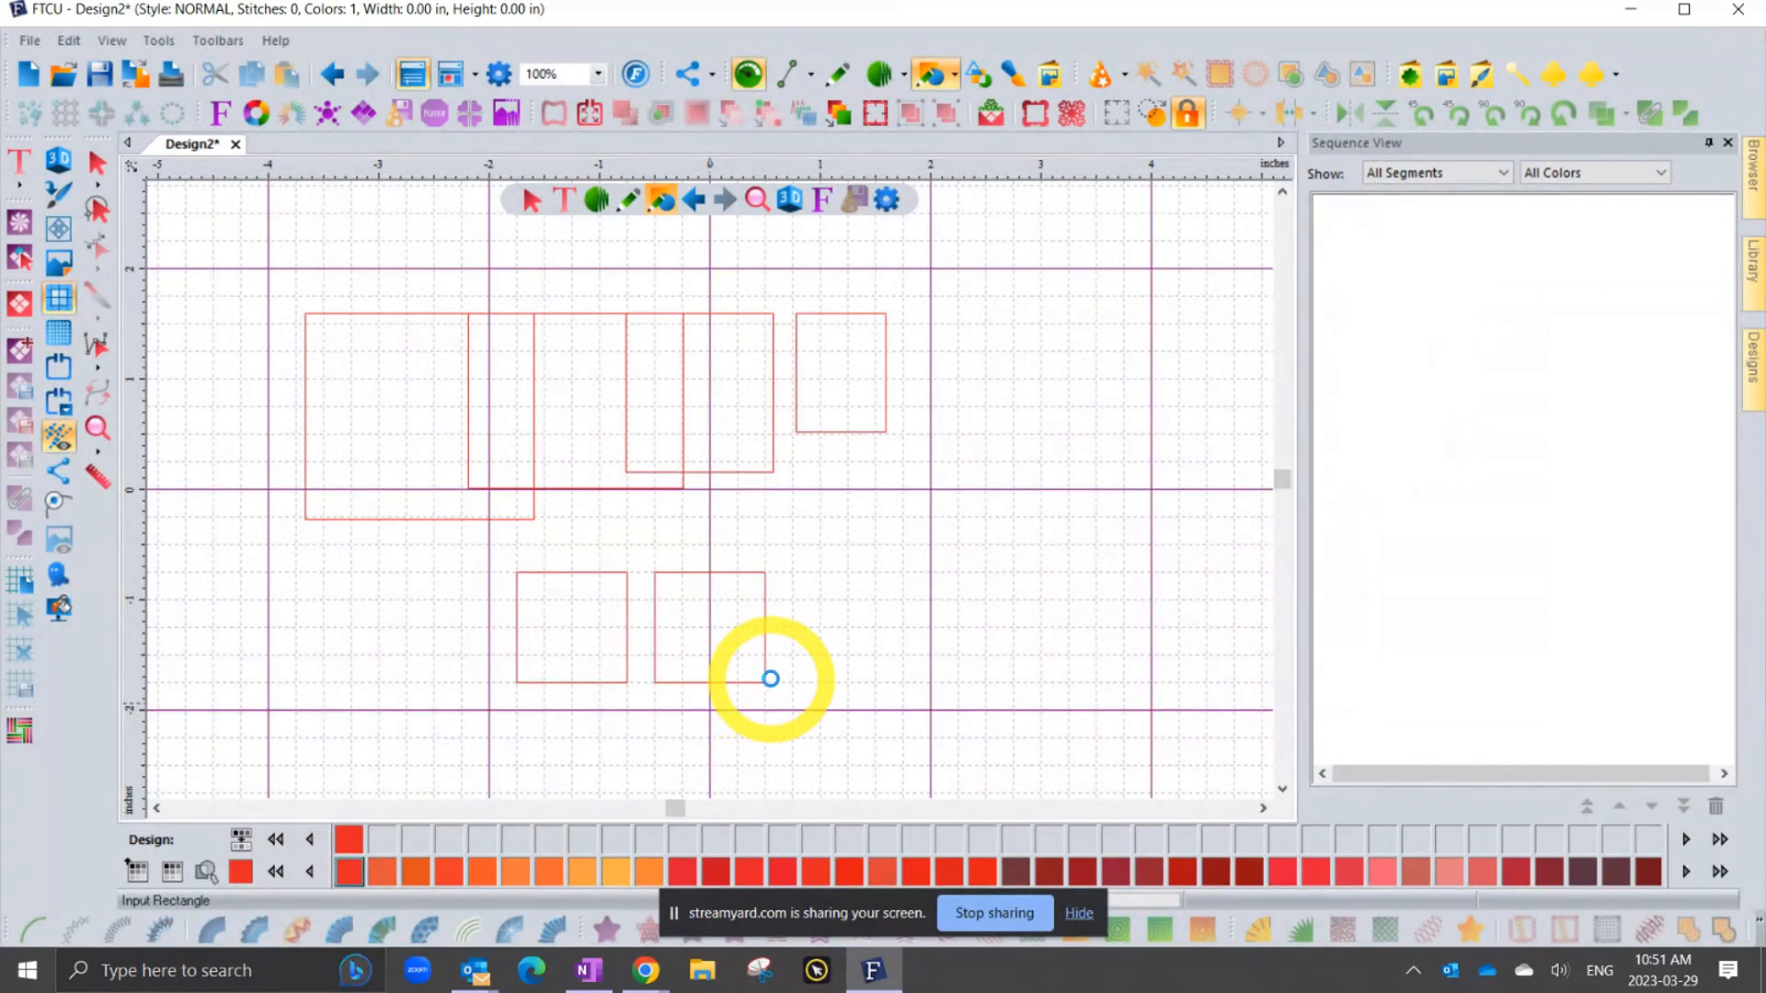
- Turn off snapping to the grid and draw a freehand rectangle about 0.8 by 1 inch inside the 2-inch square
right_click(935, 173)
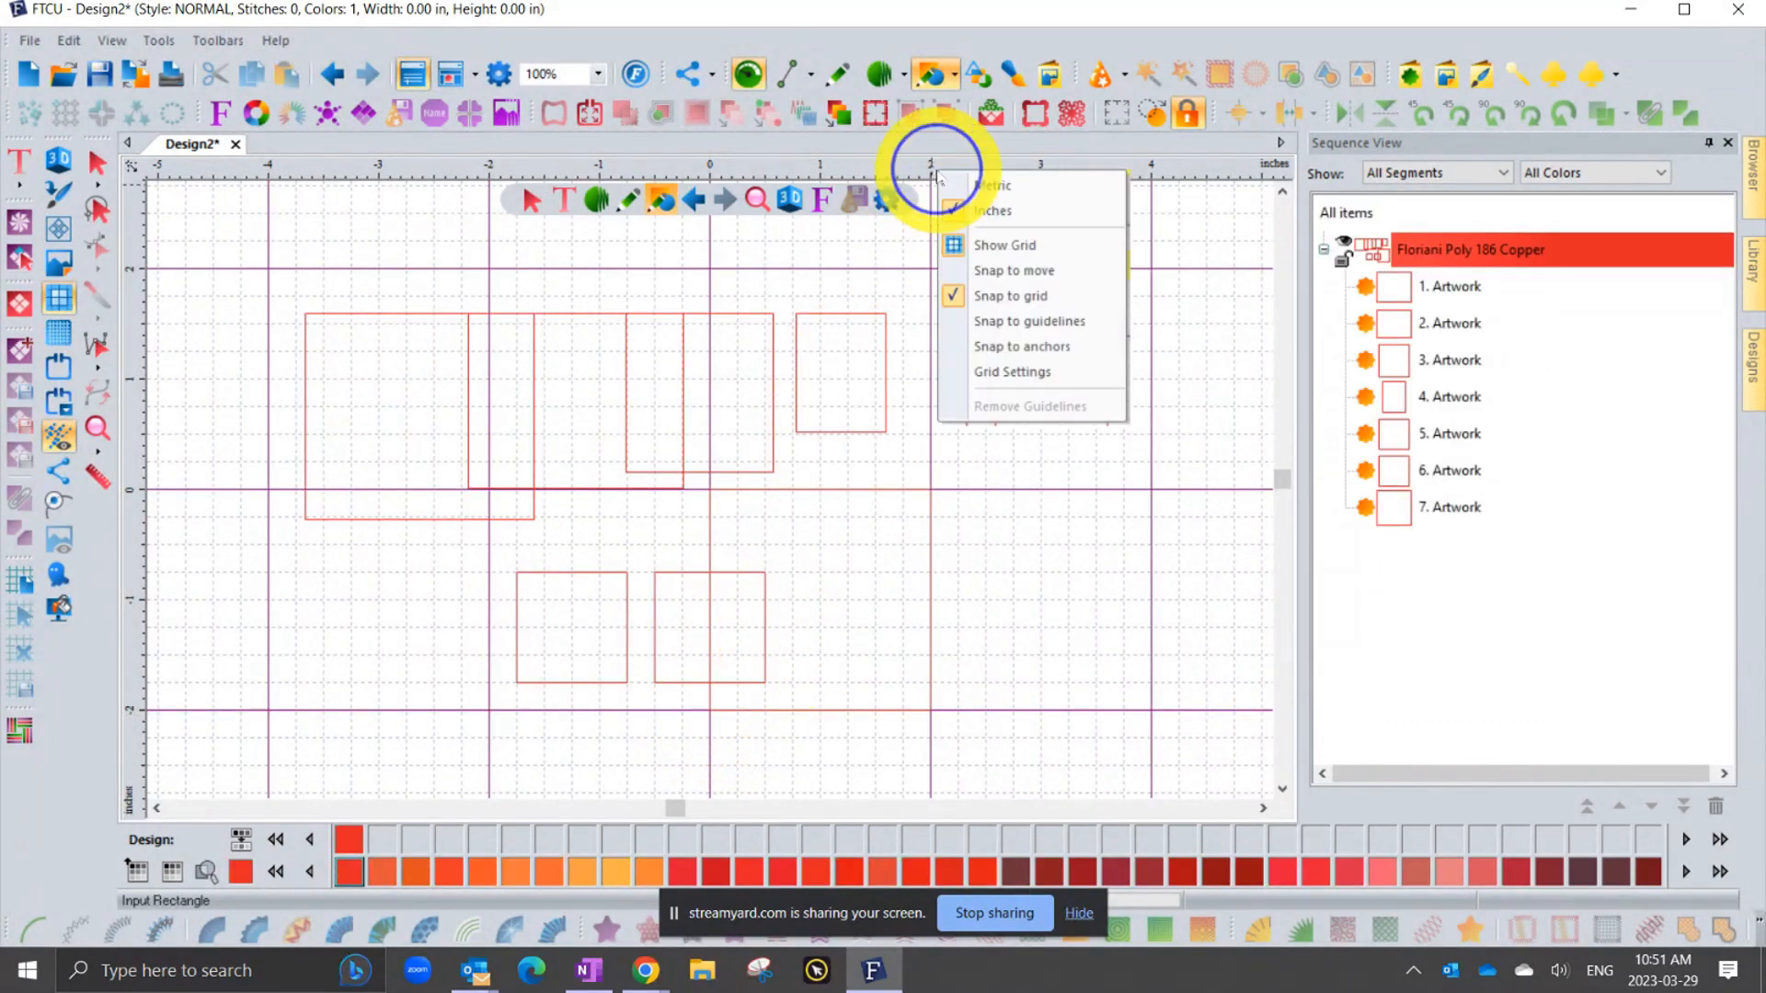
click(961, 298)
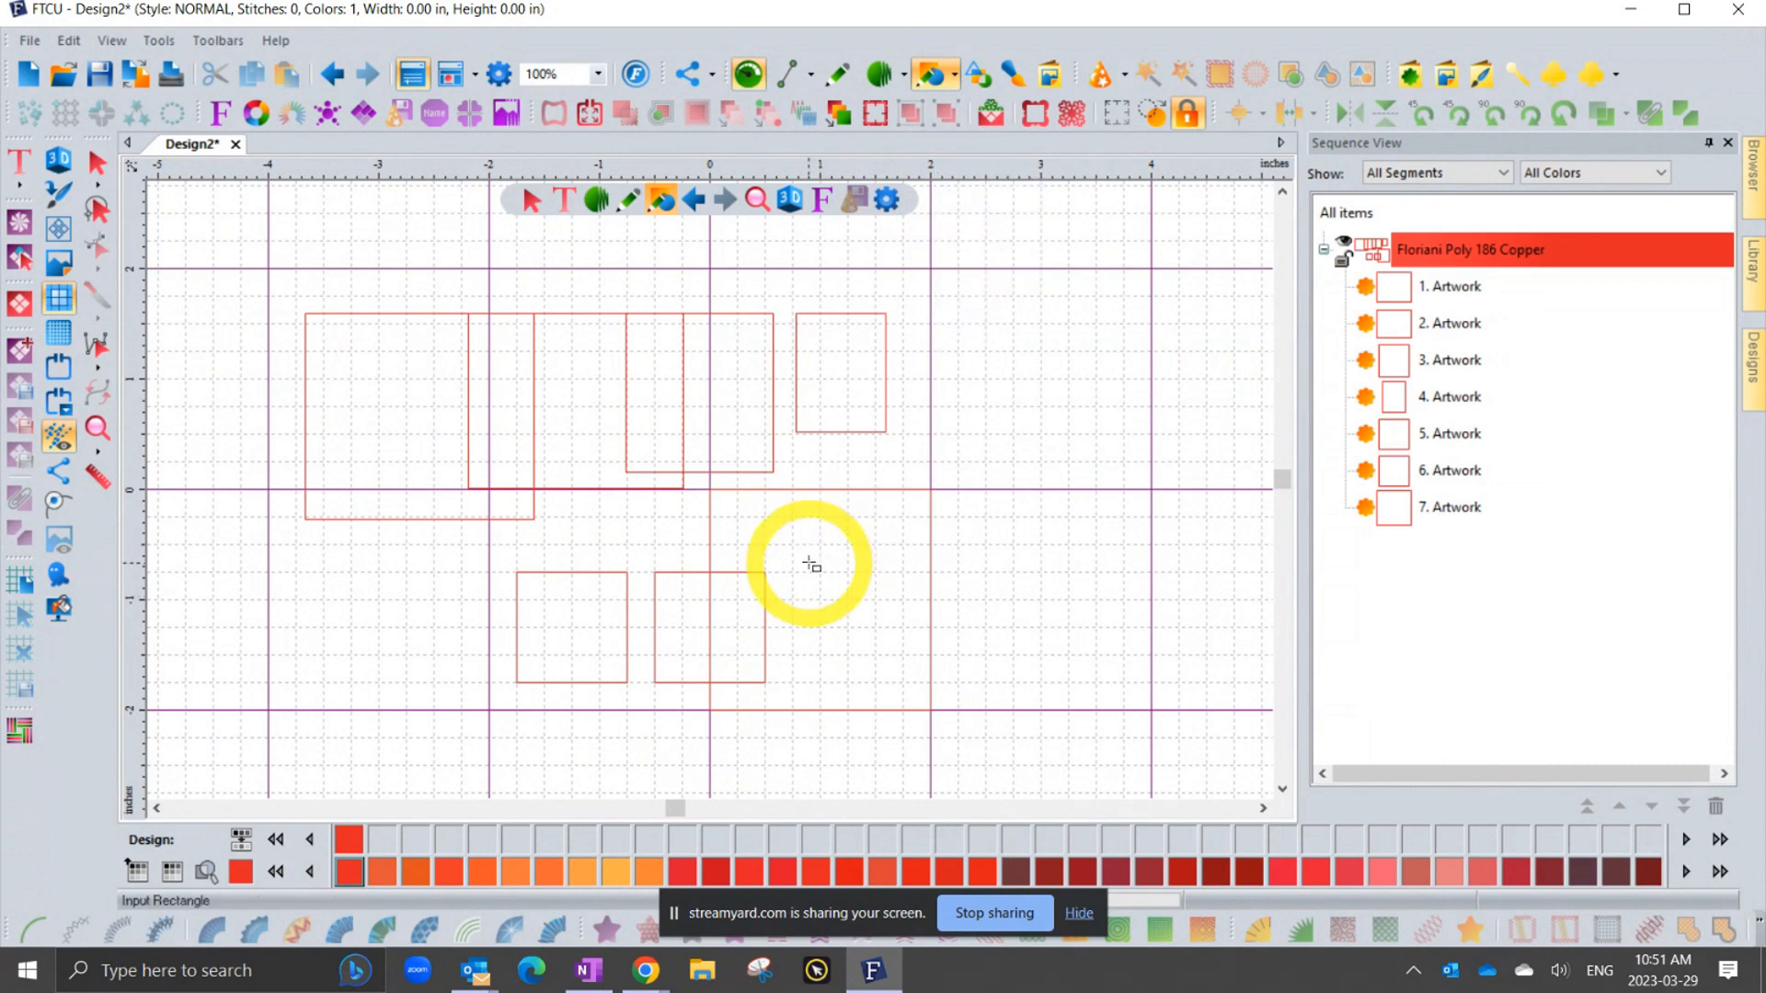
drag(807, 561, 898, 674)
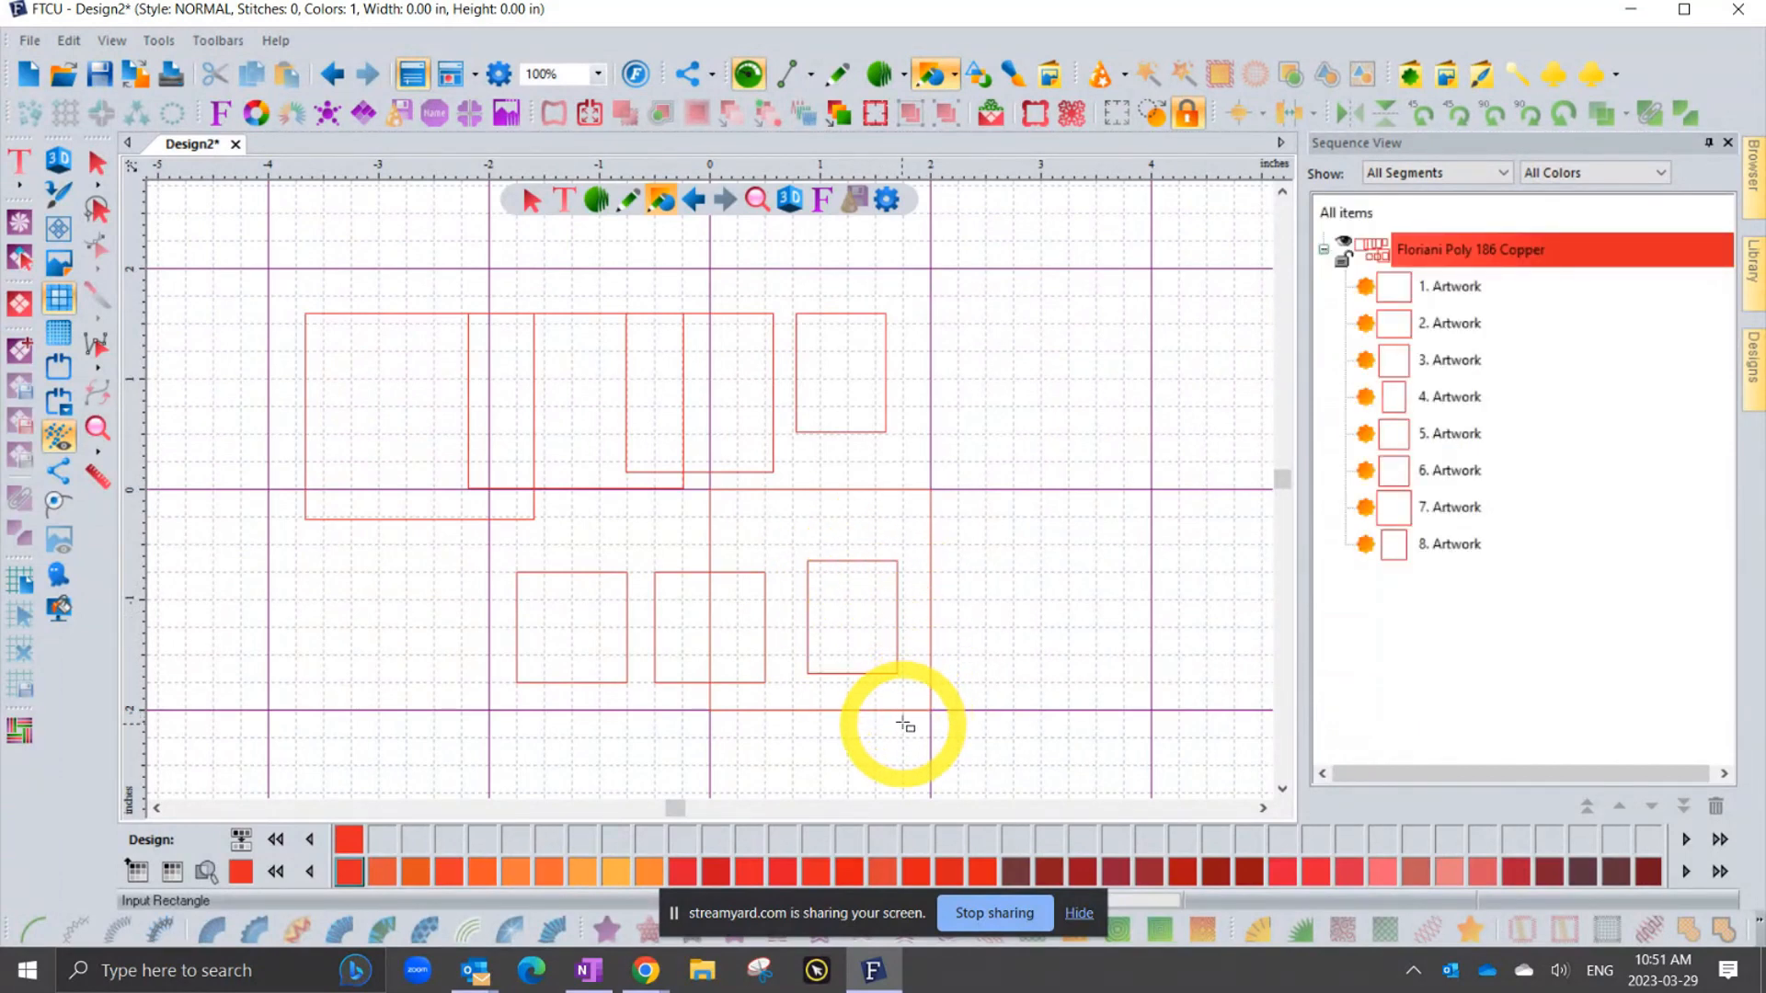
- Turn on snapping to guidelines and place two horizontal guidelines at about -0.6 and -1.85 inches
right_click(980, 171)
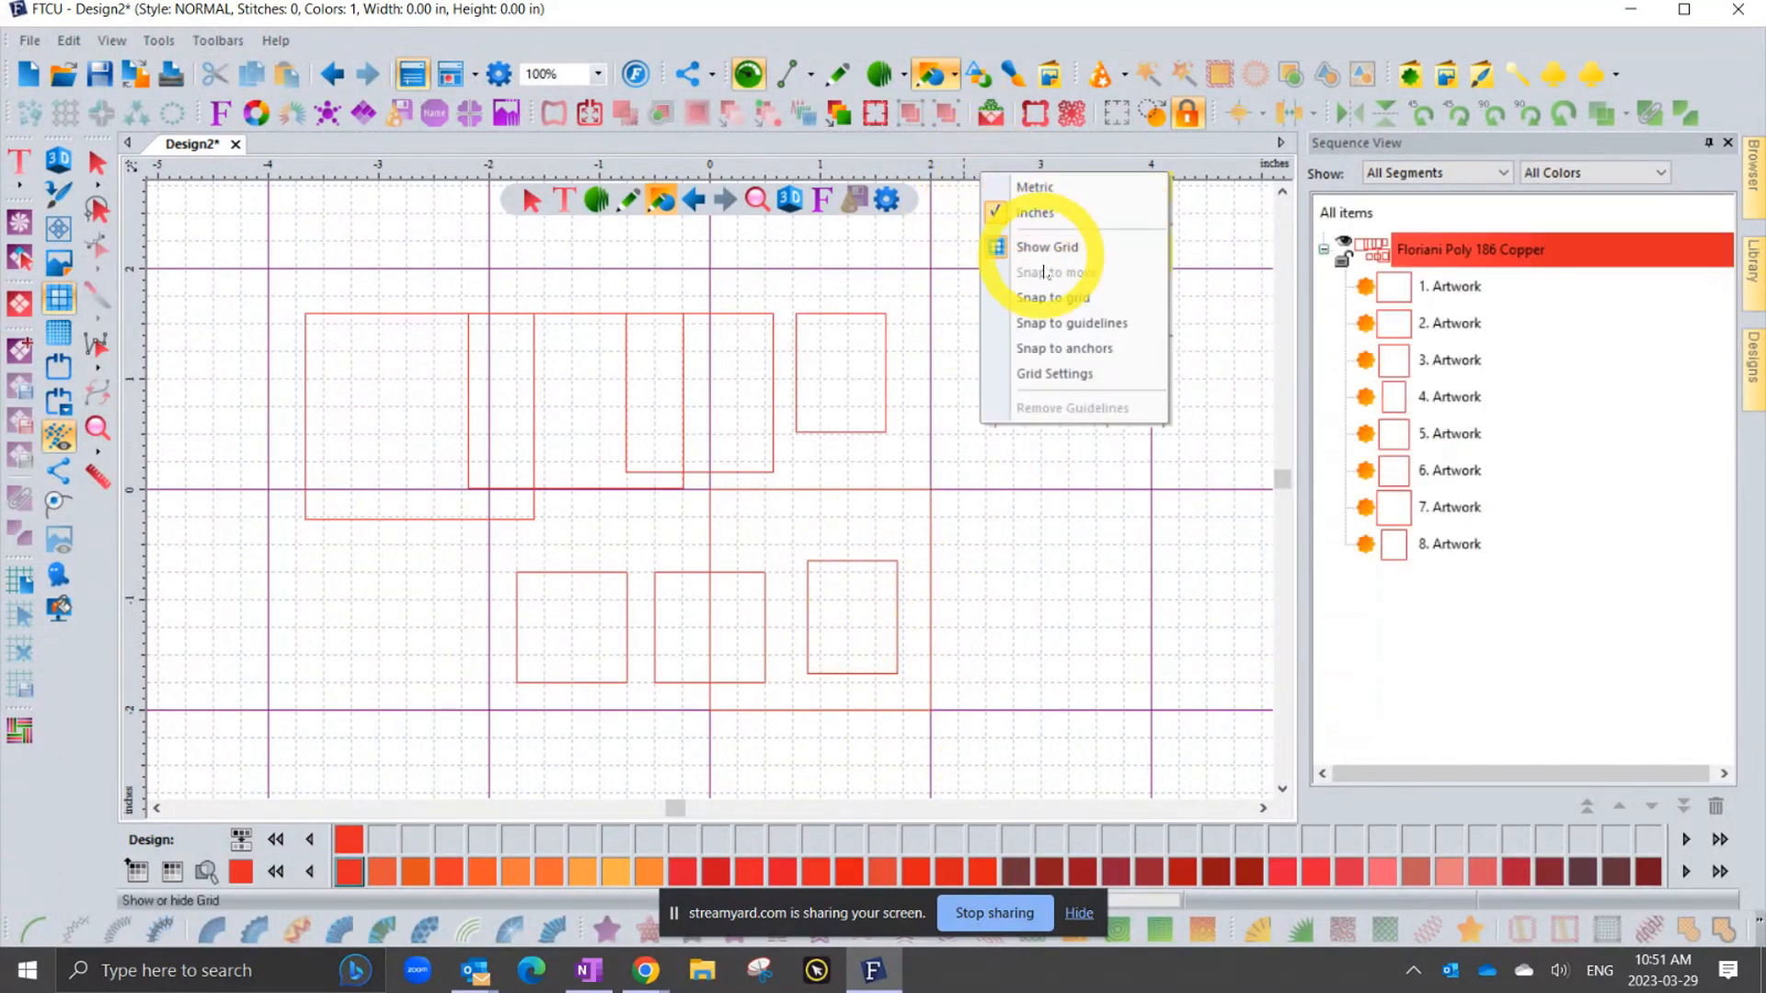
click(1063, 324)
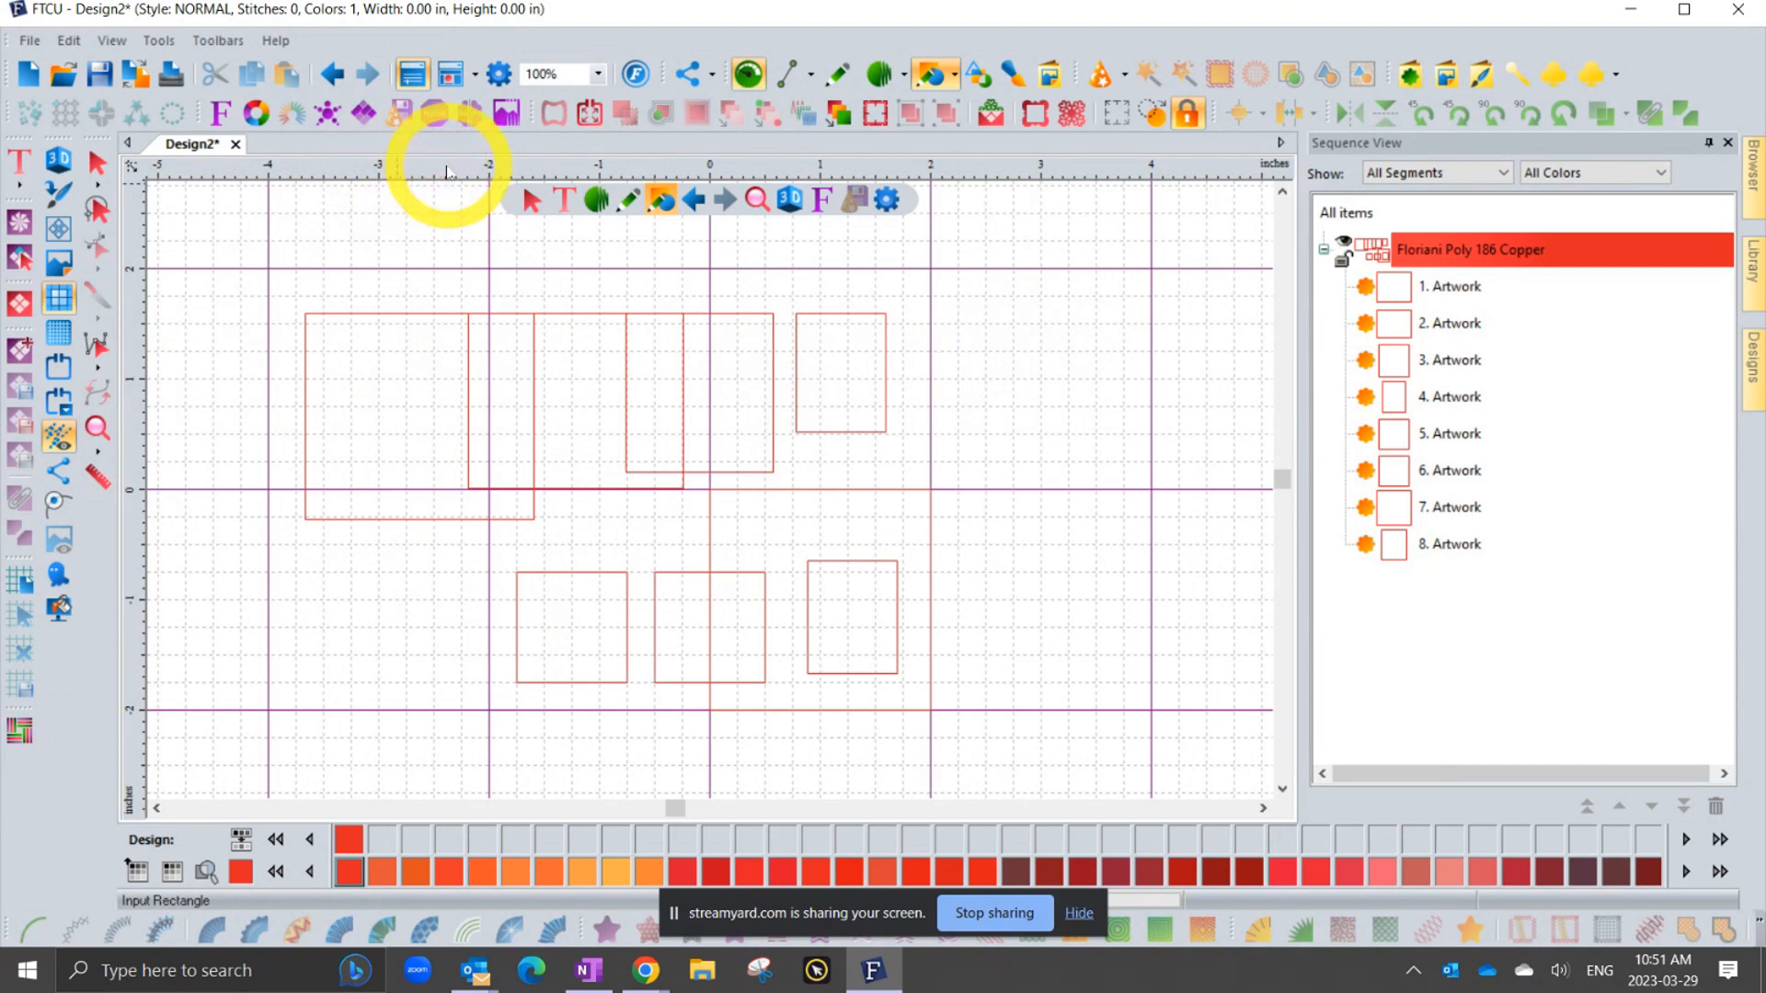
drag(447, 172, 460, 555)
drag(395, 173, 426, 695)
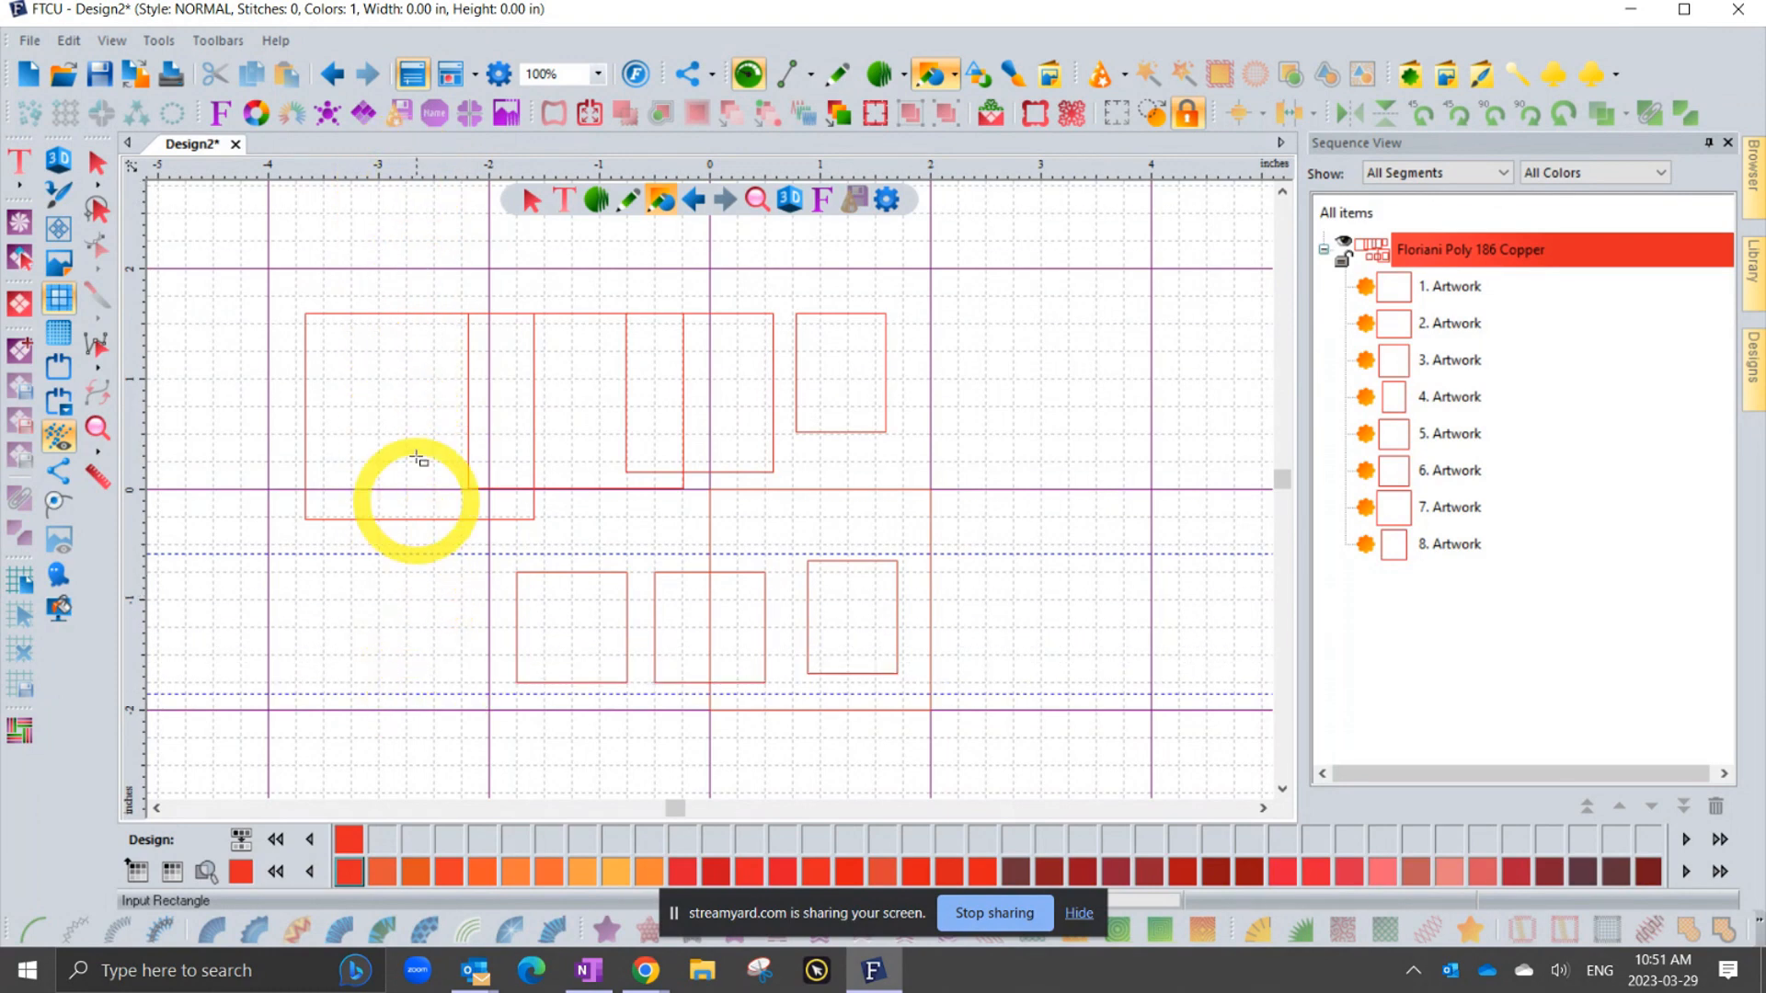
- Draw a rectangle about 1.4 inches wide that spans the two guidelines, beside the 1-inch squares
right_click(431, 168)
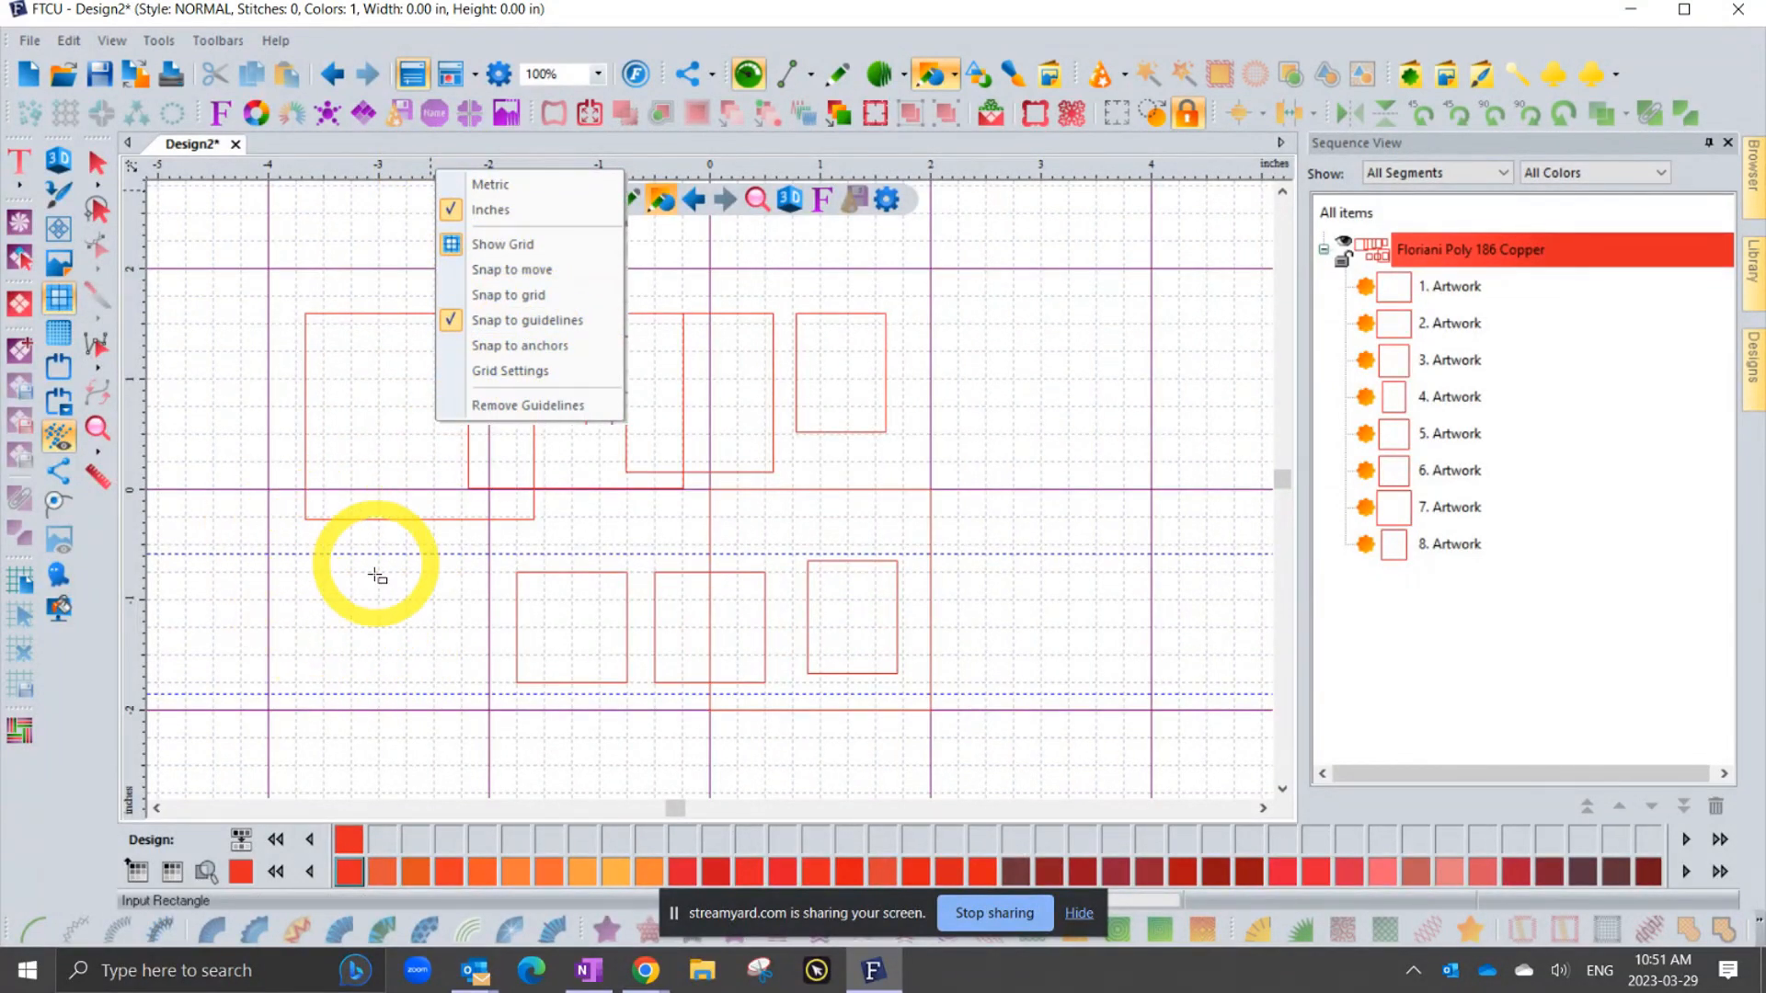
click(310, 568)
drag(310, 567, 457, 691)
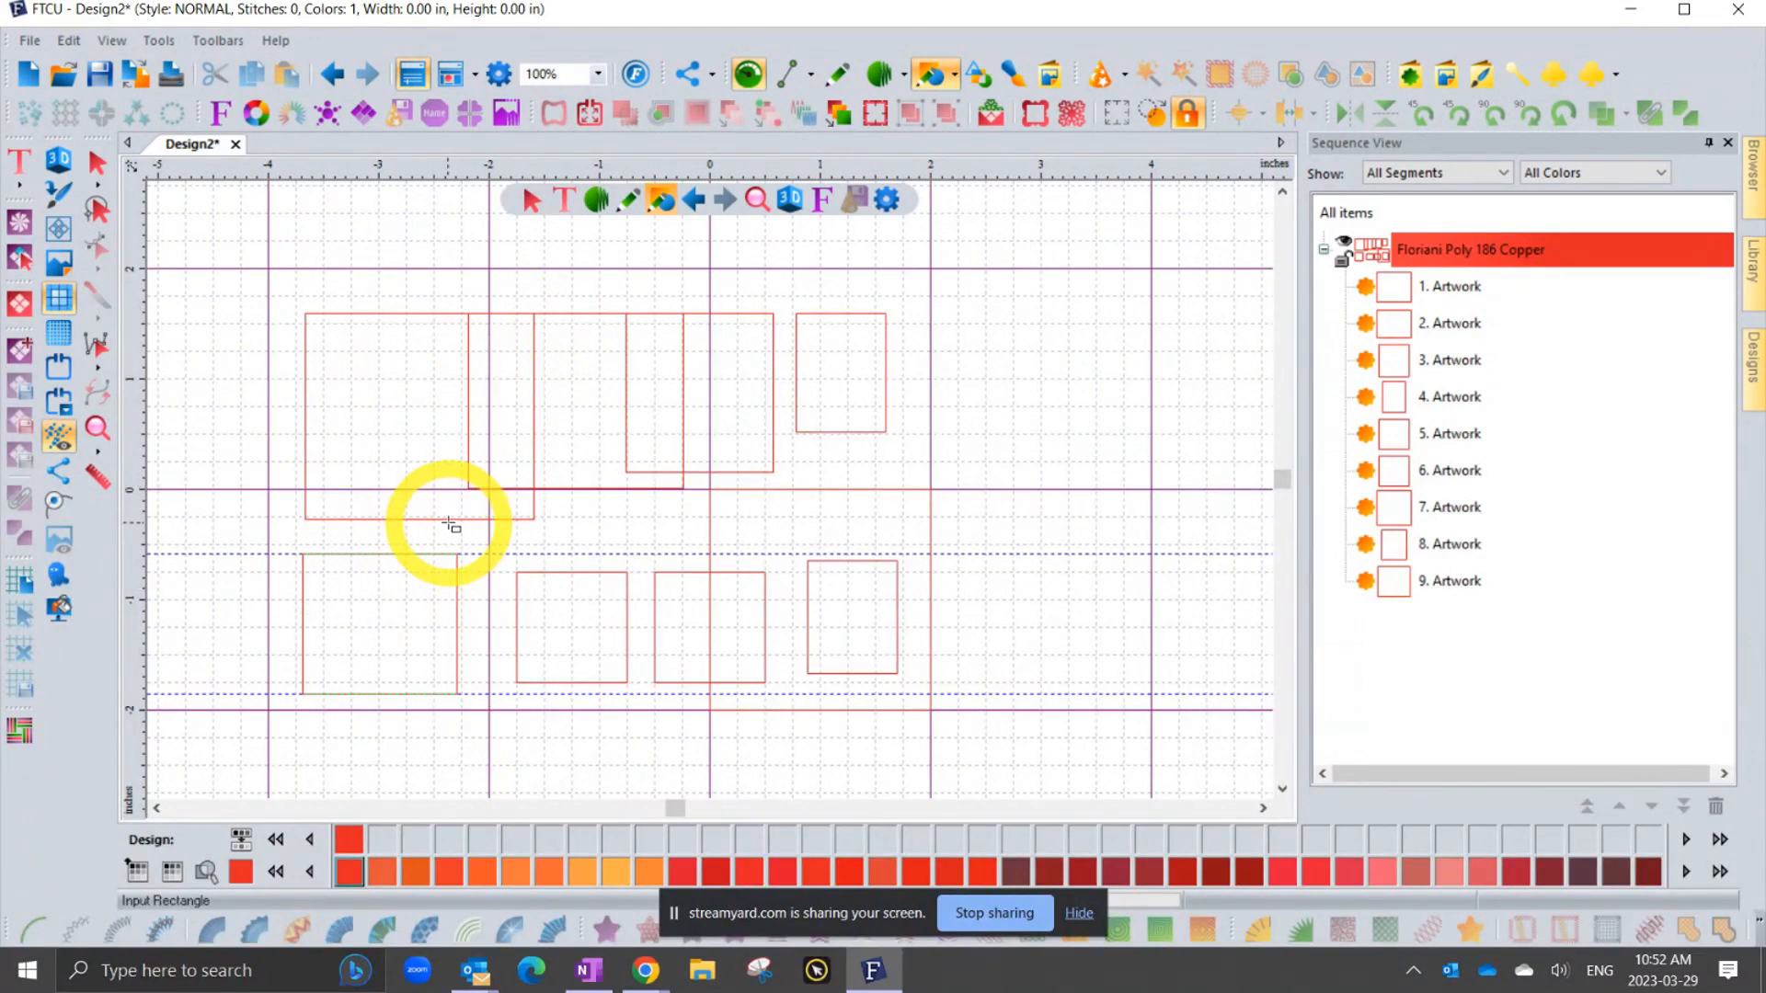
- Turn on snapping to anchors and draw four connected rectangles, starting from the lower-right corner of the smallest rectangle in the top row
right_click(423, 170)
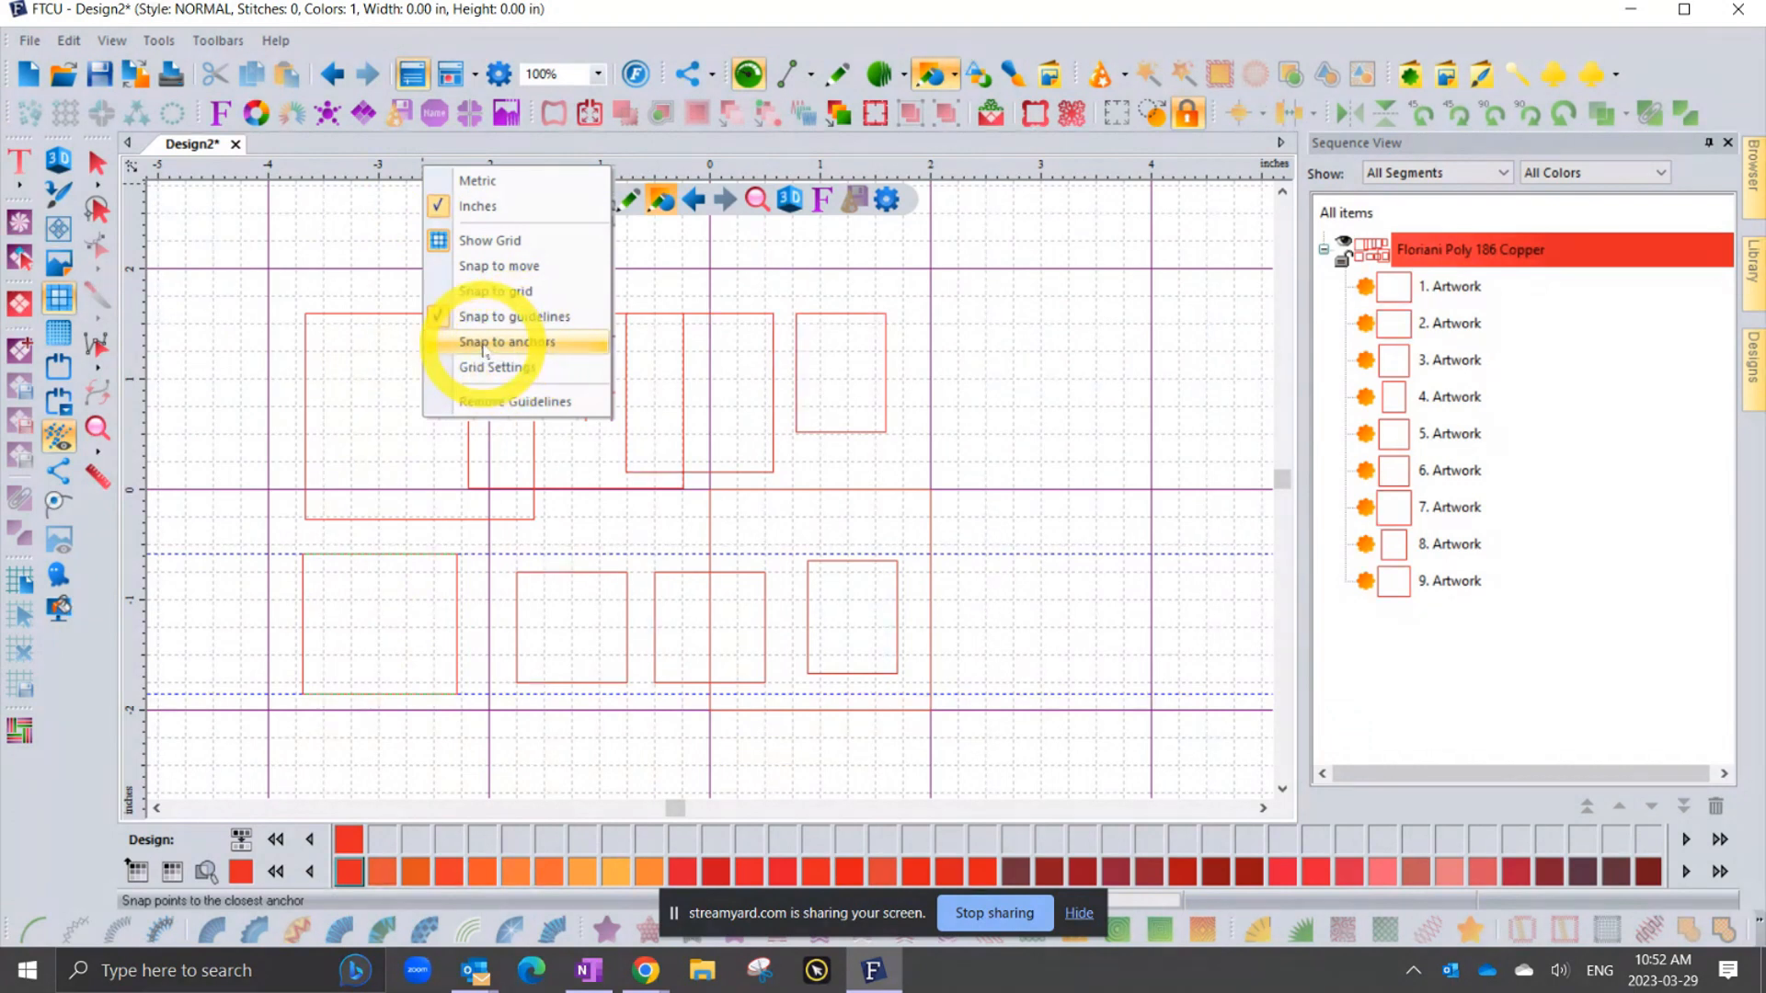
click(535, 343)
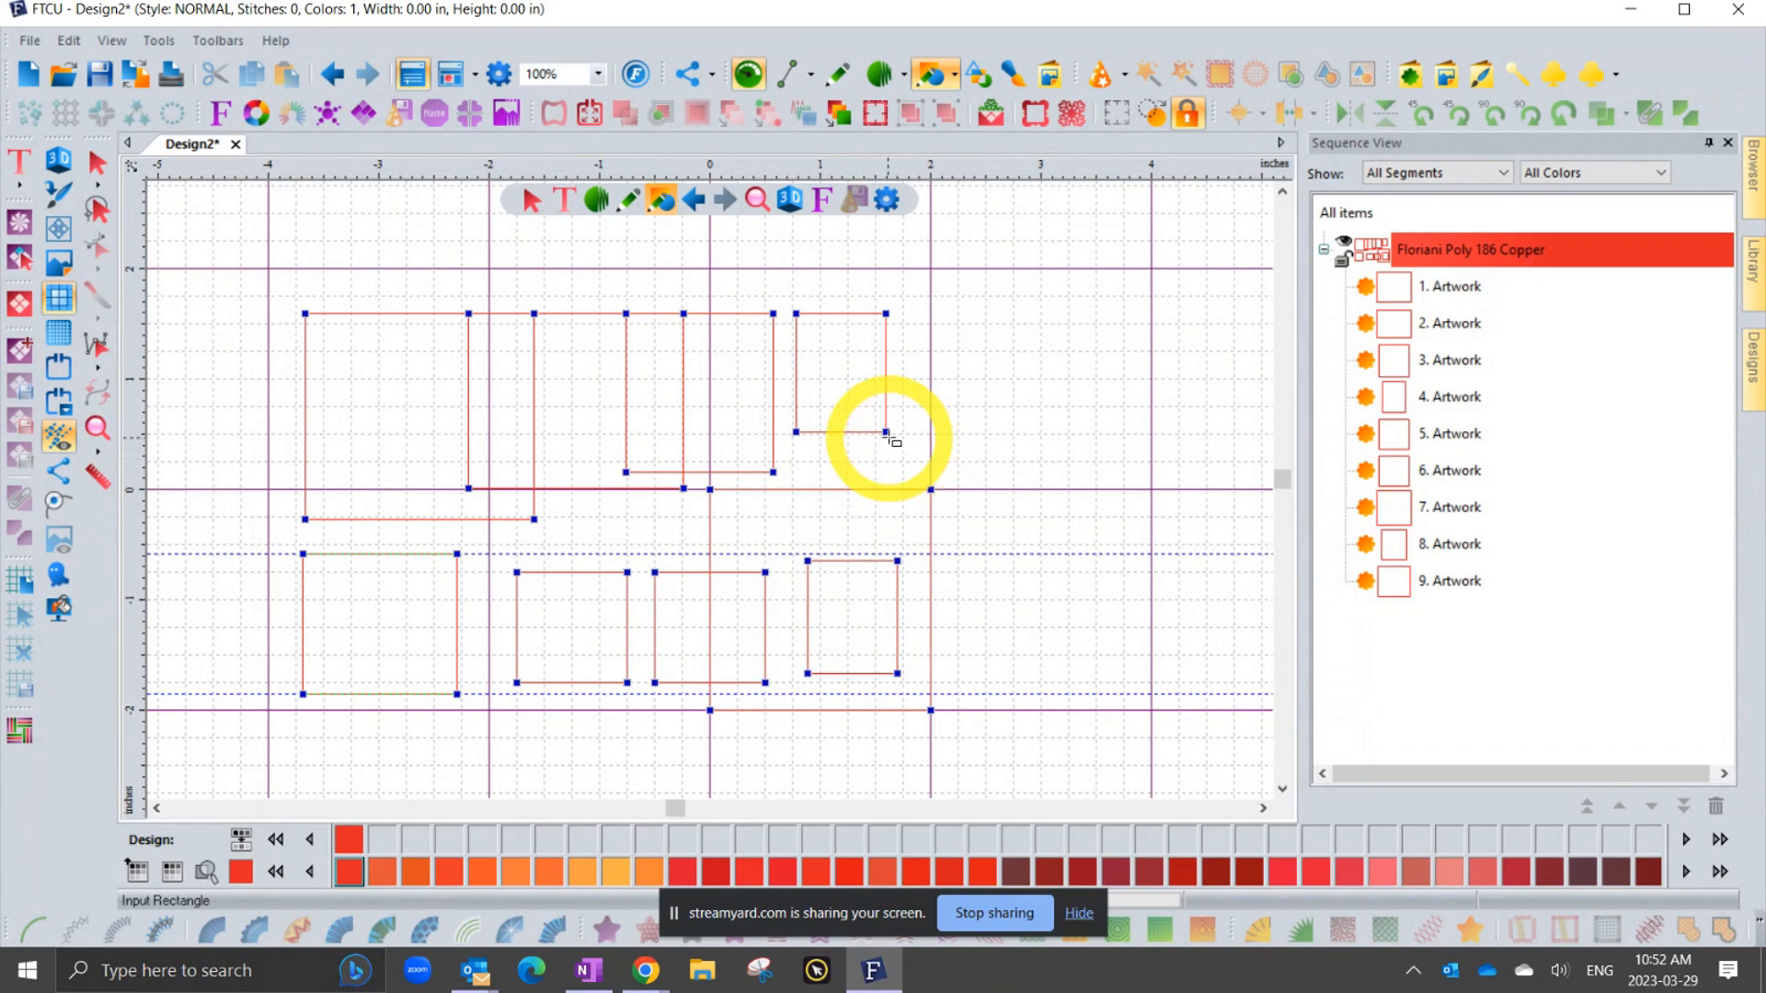
right_click(897, 168)
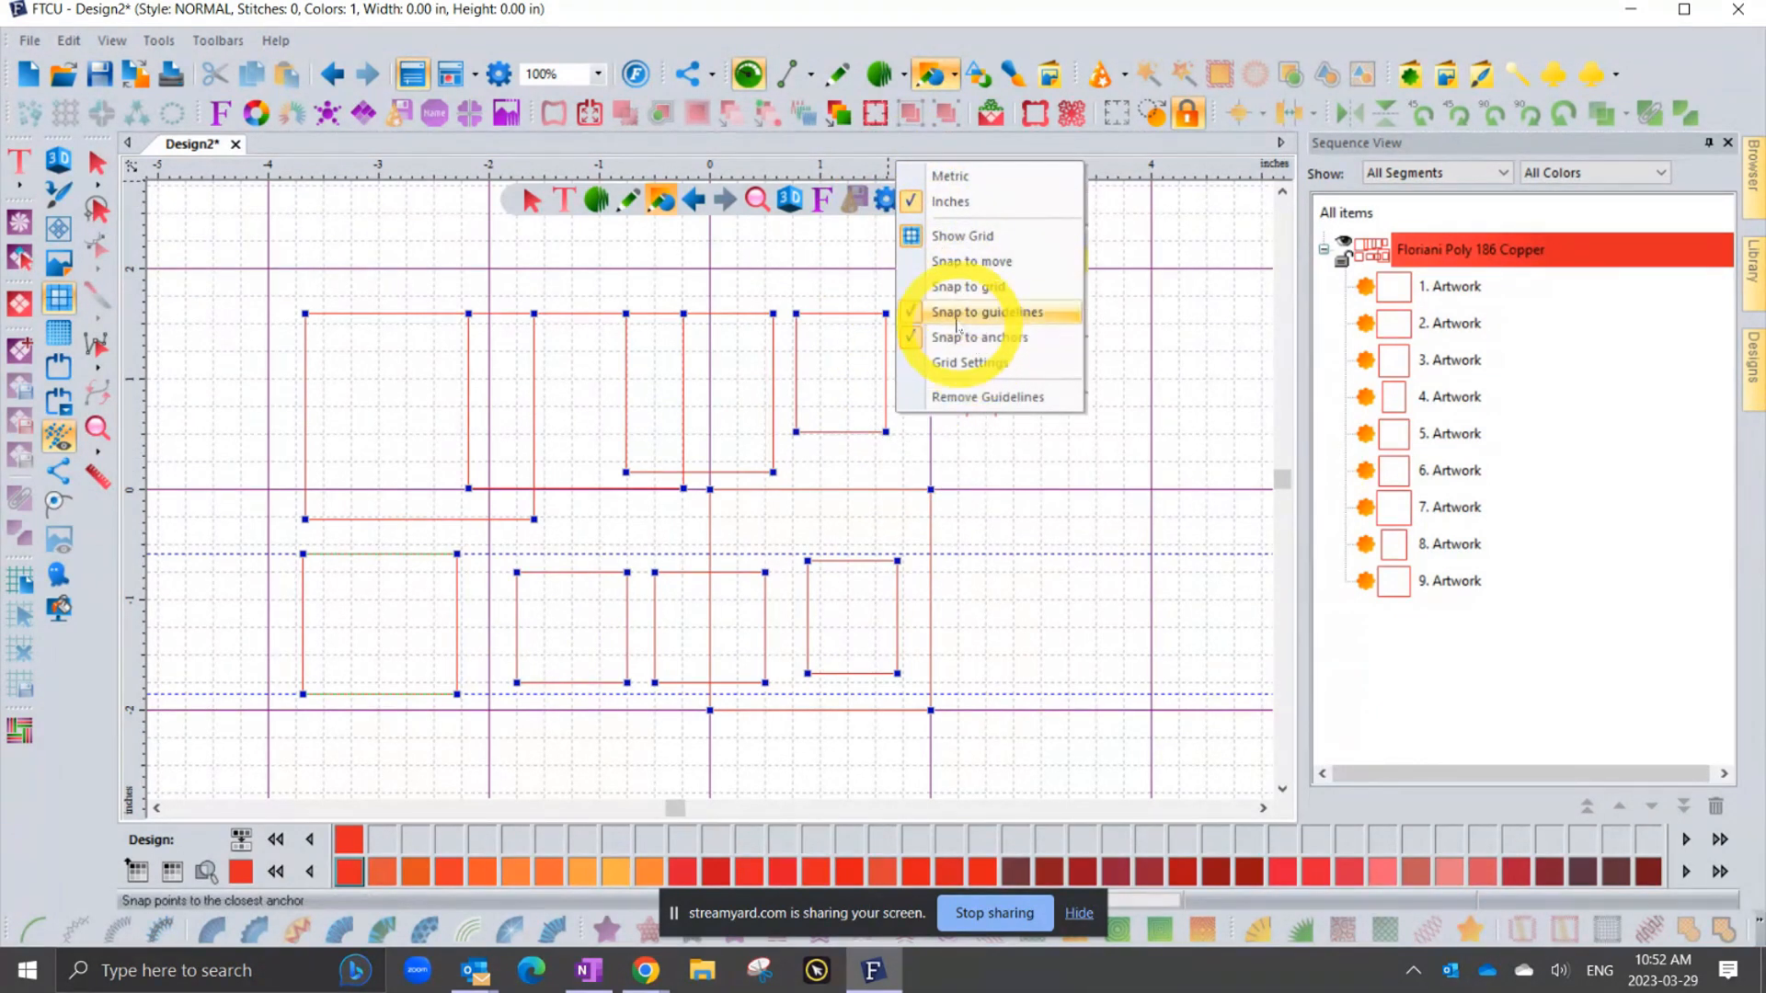
click(862, 173)
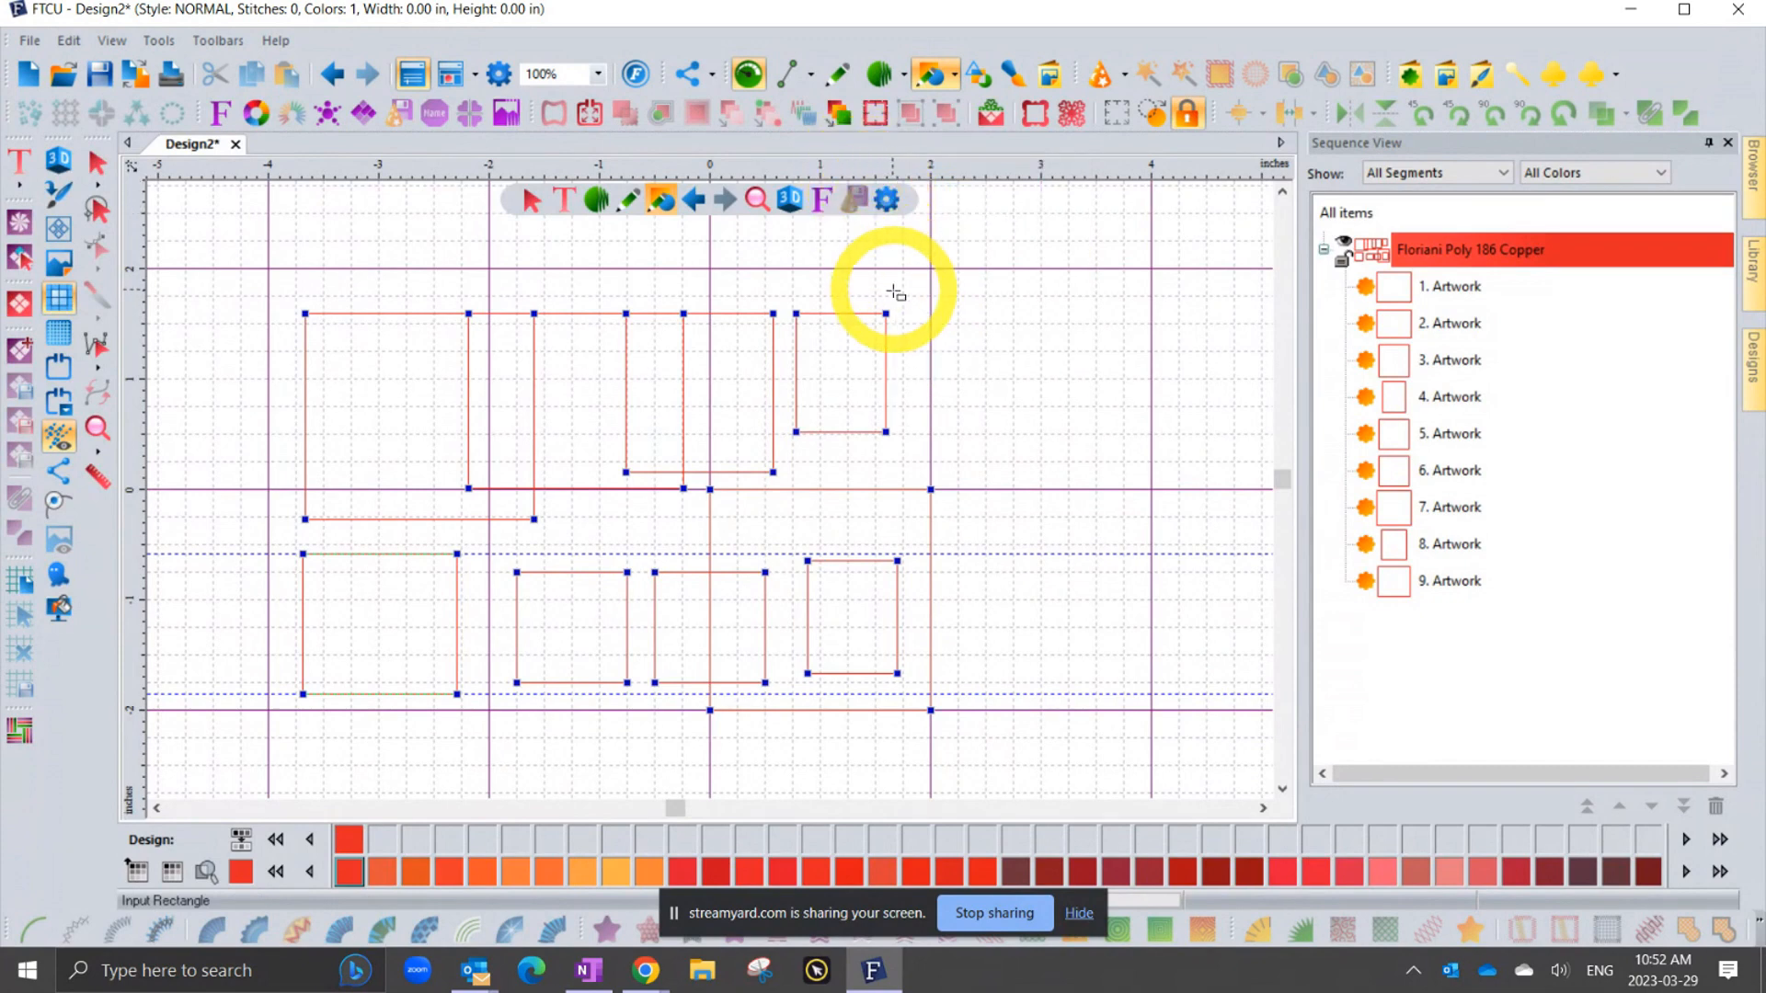
click(886, 432)
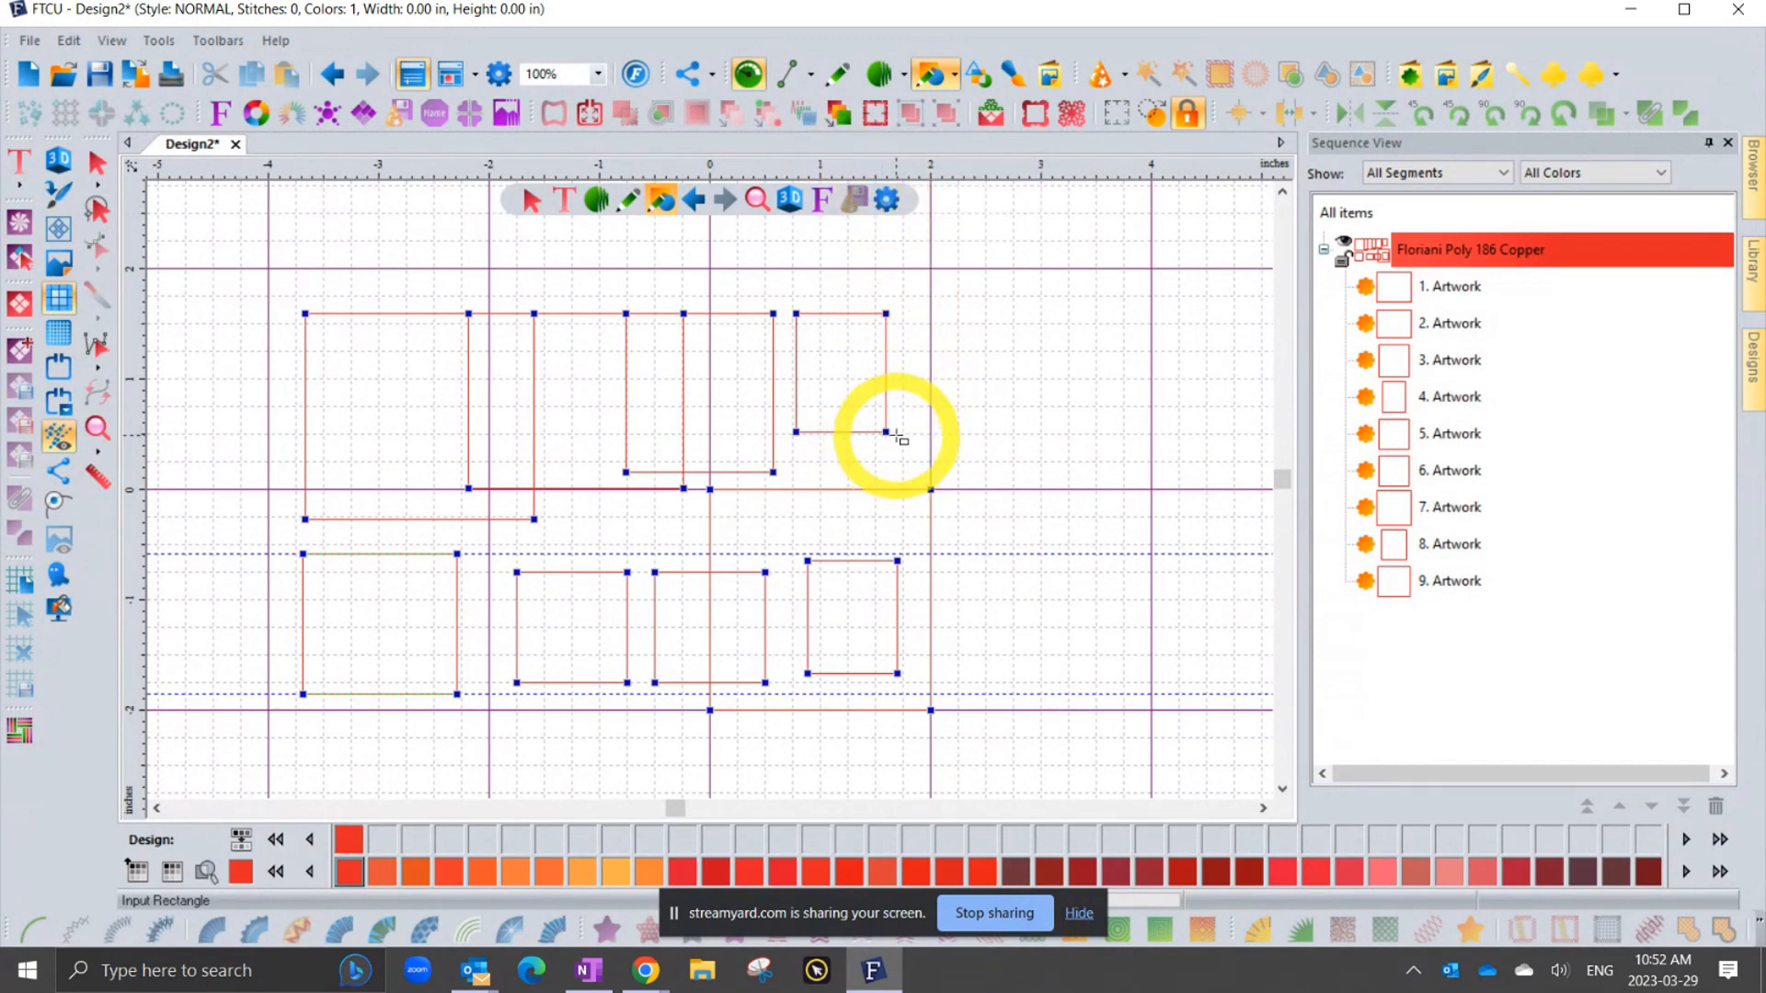
drag(887, 433, 1172, 241)
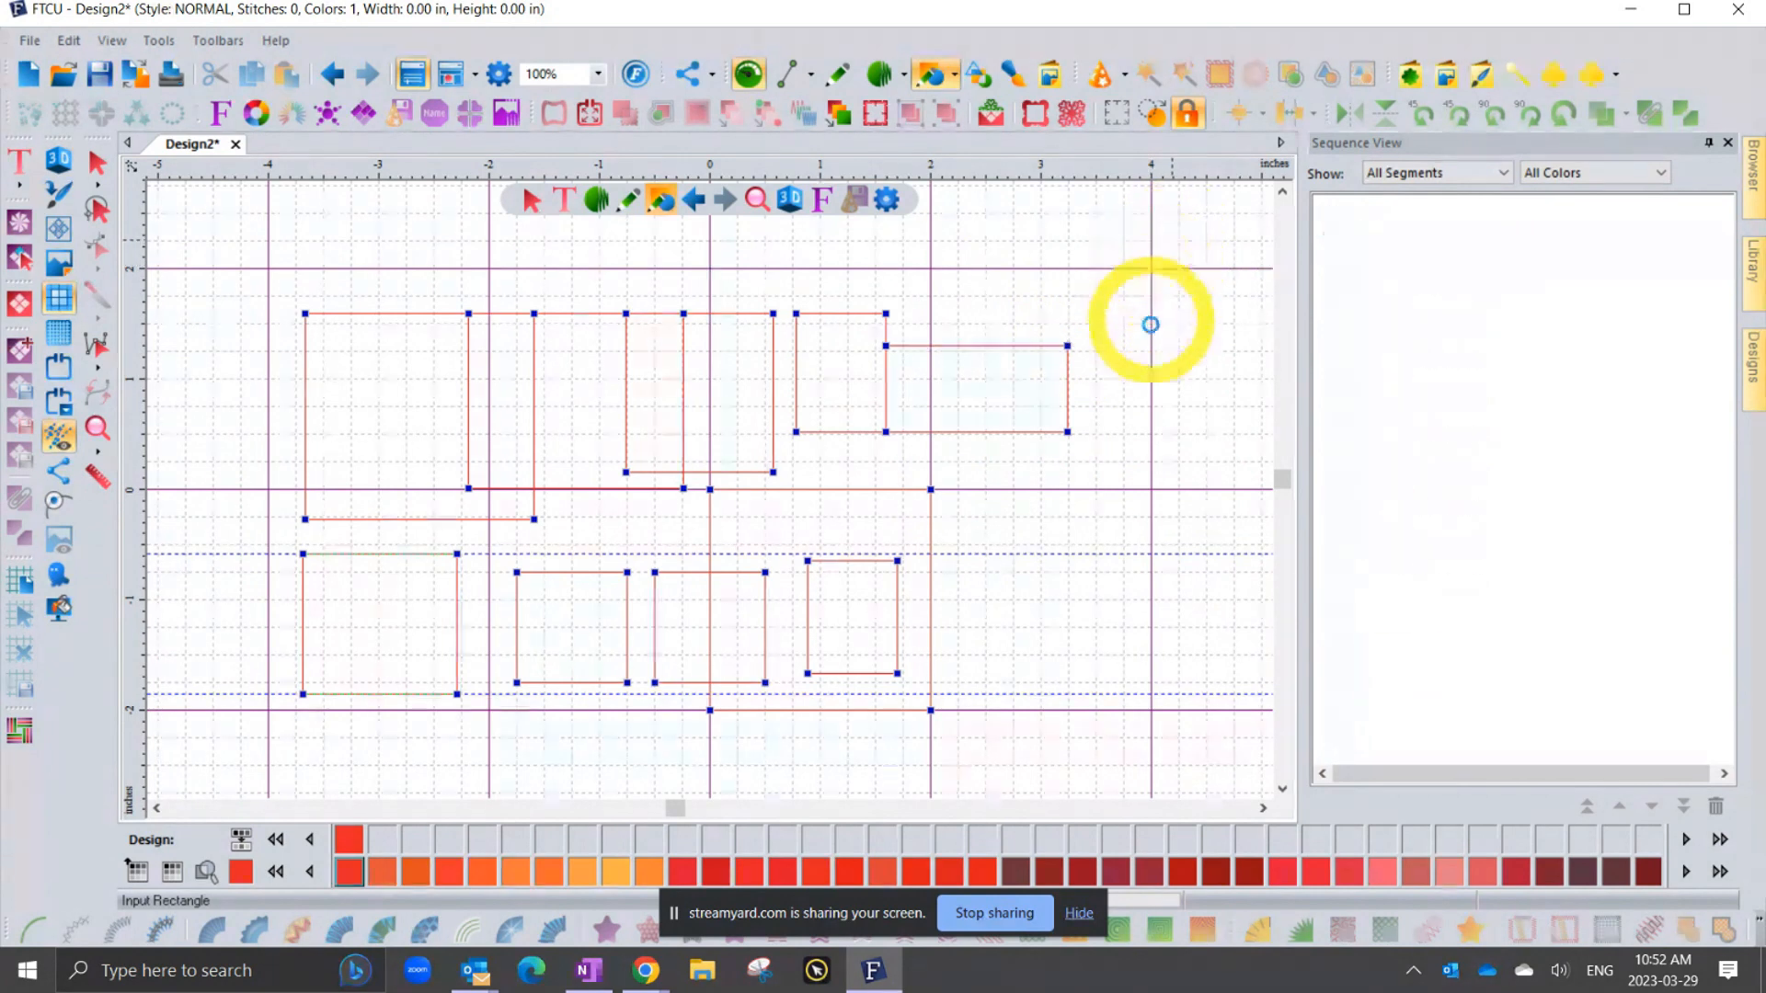
drag(1180, 348, 1085, 642)
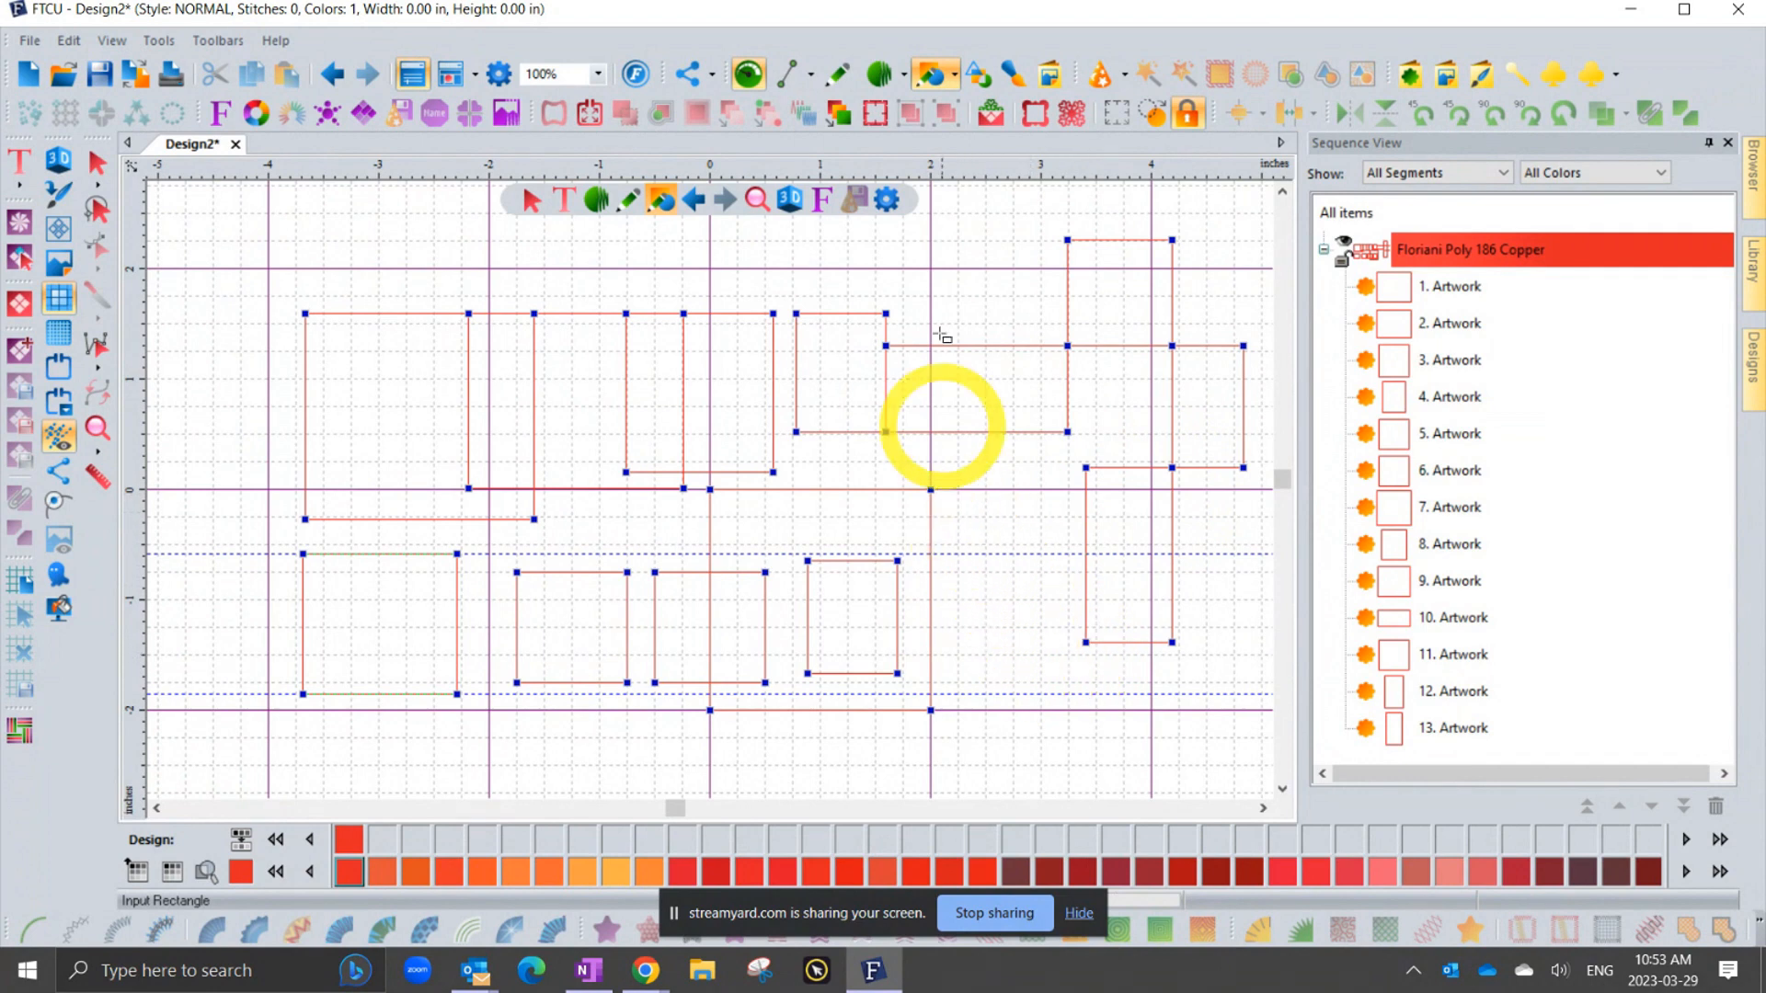
- Draw a run stitch from the lower-left corner of the lowest connected rectangle to the upper-right corner of the rectangle inside the 2-inch square
click(902, 74)
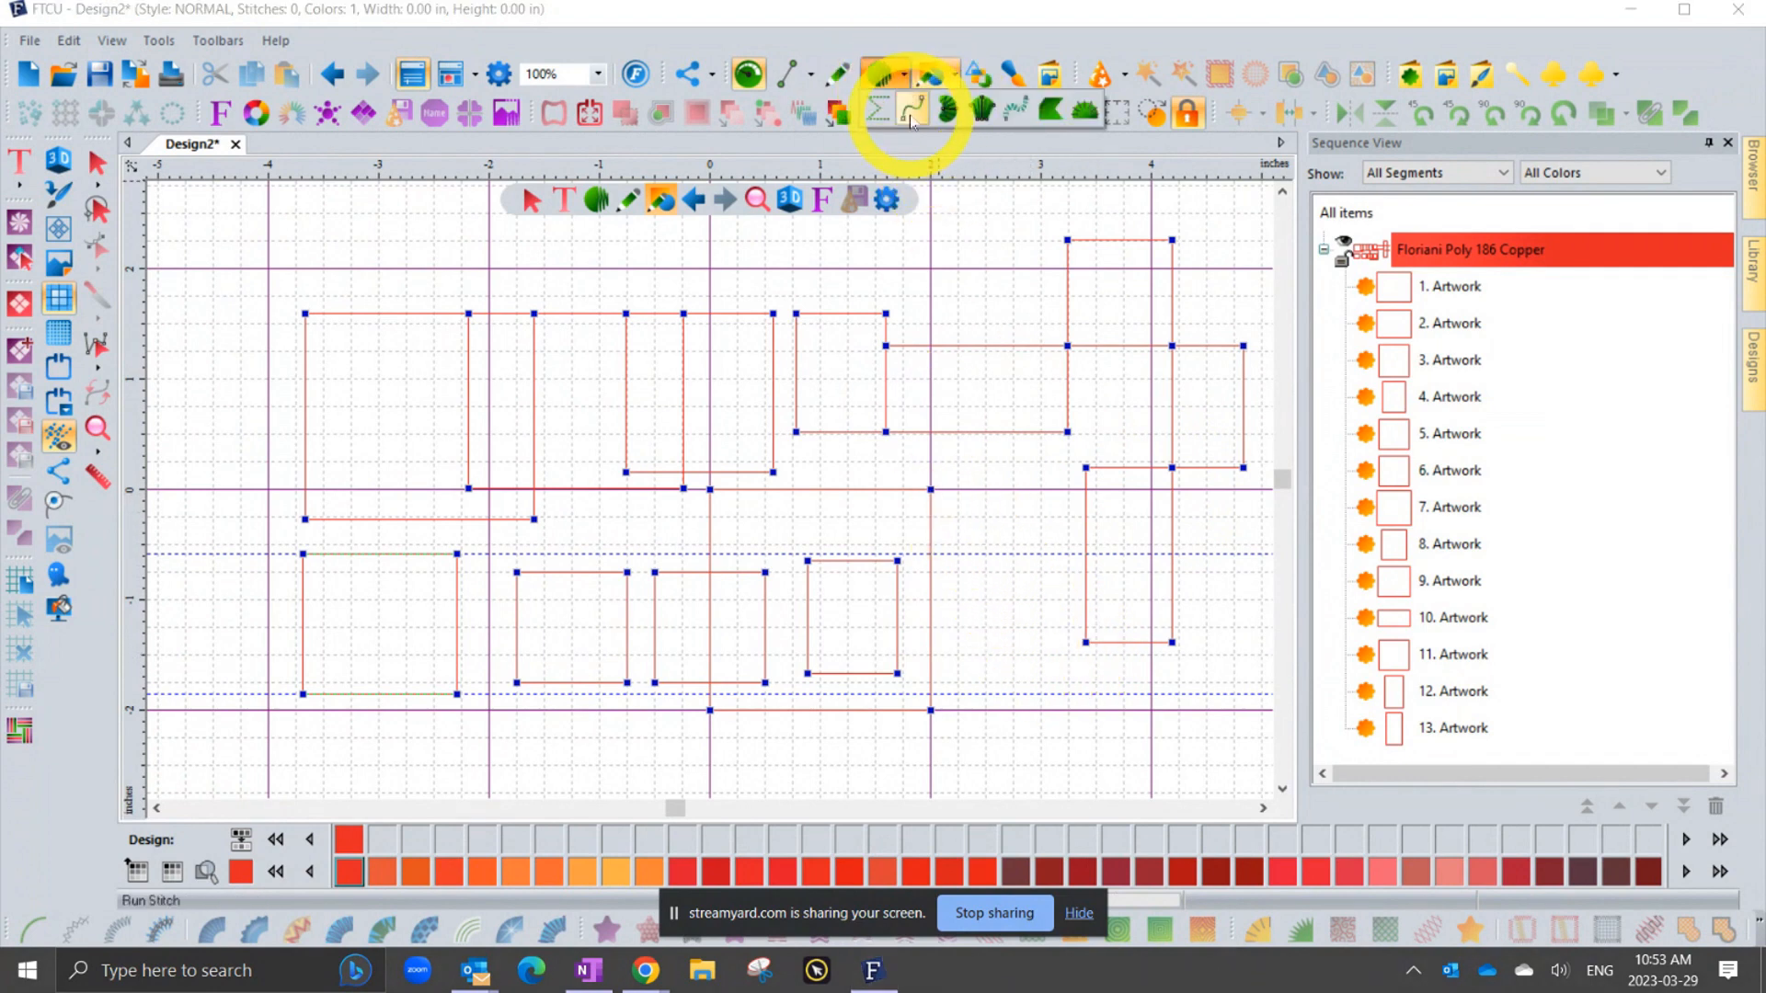
click(911, 118)
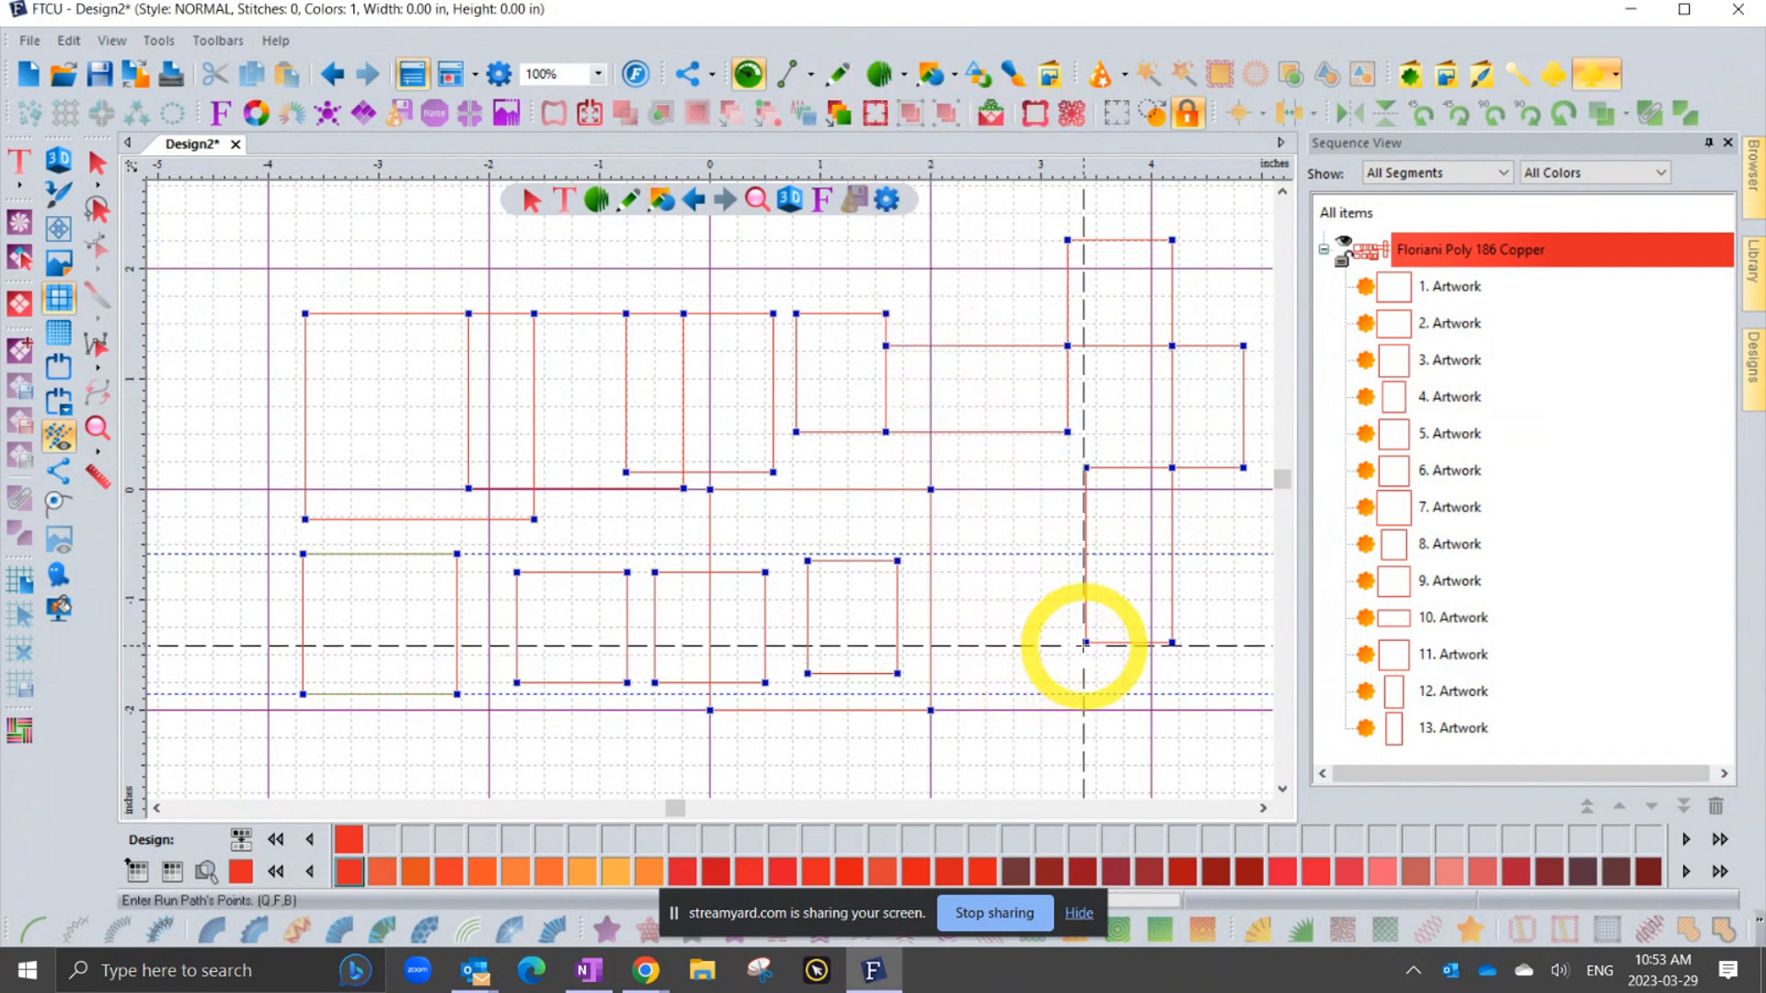
click(1085, 644)
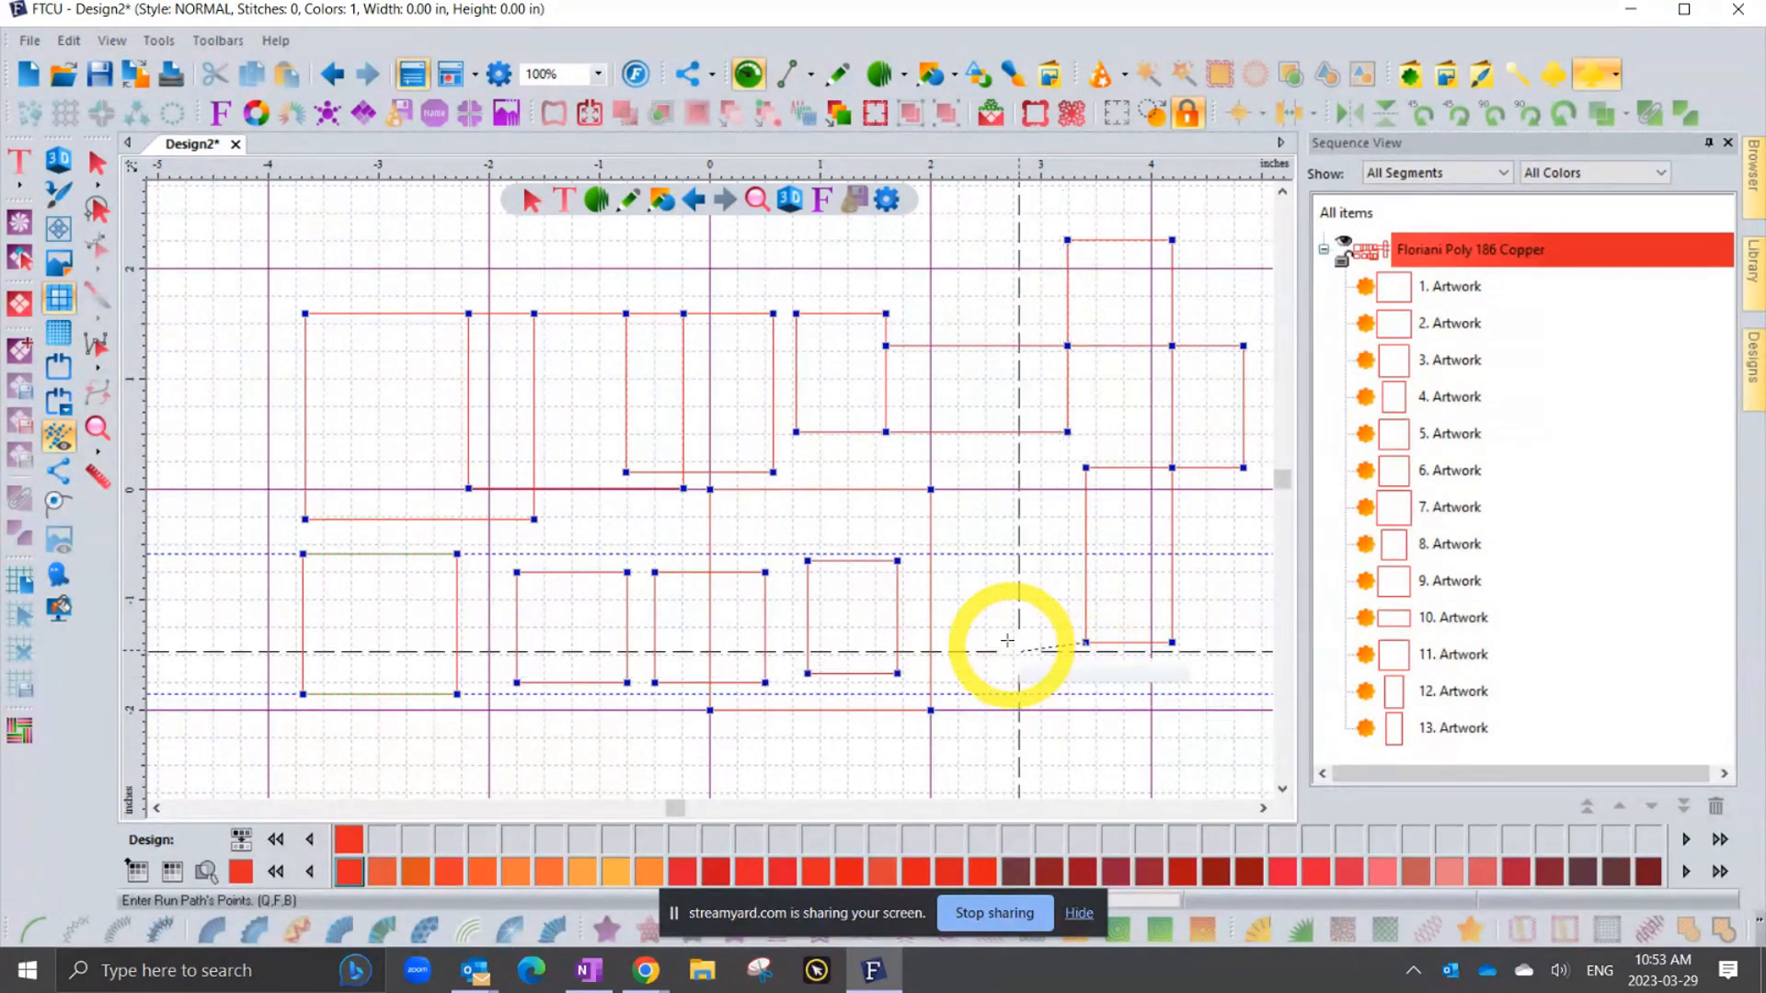
click(897, 561)
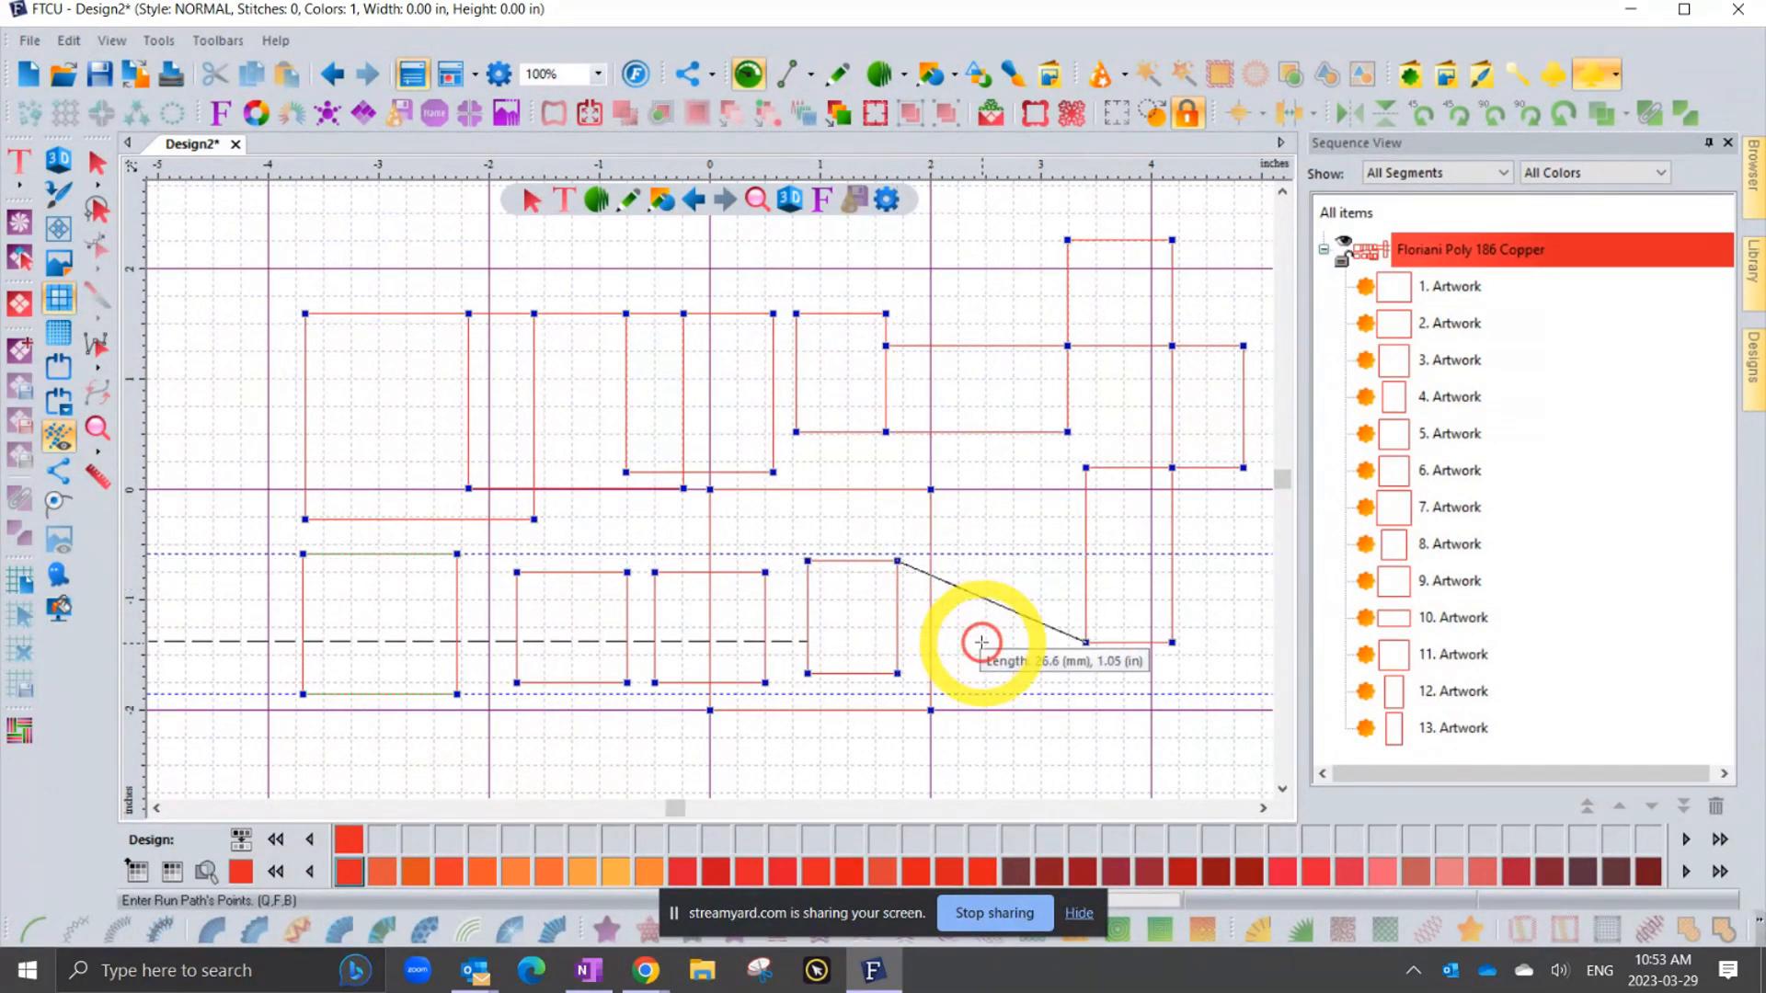
right_click(899, 543)
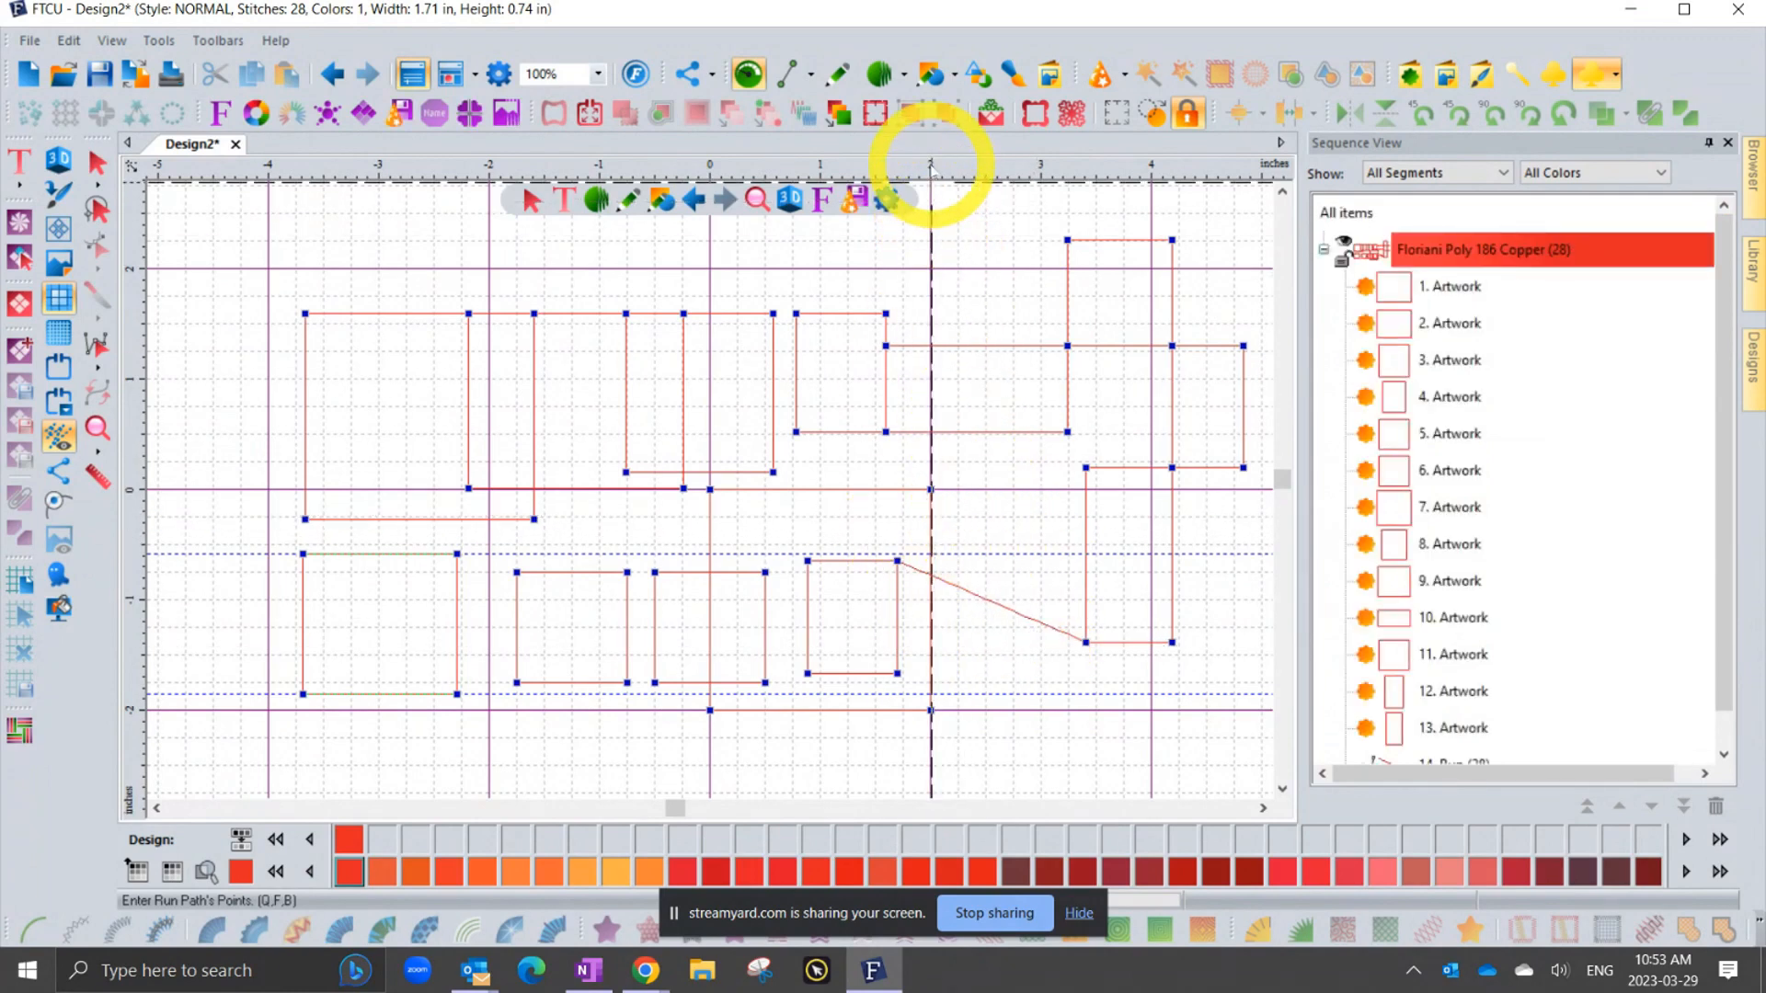
- Change the colour of the minor grid lines to cyan in the grid settings
right_click(967, 166)
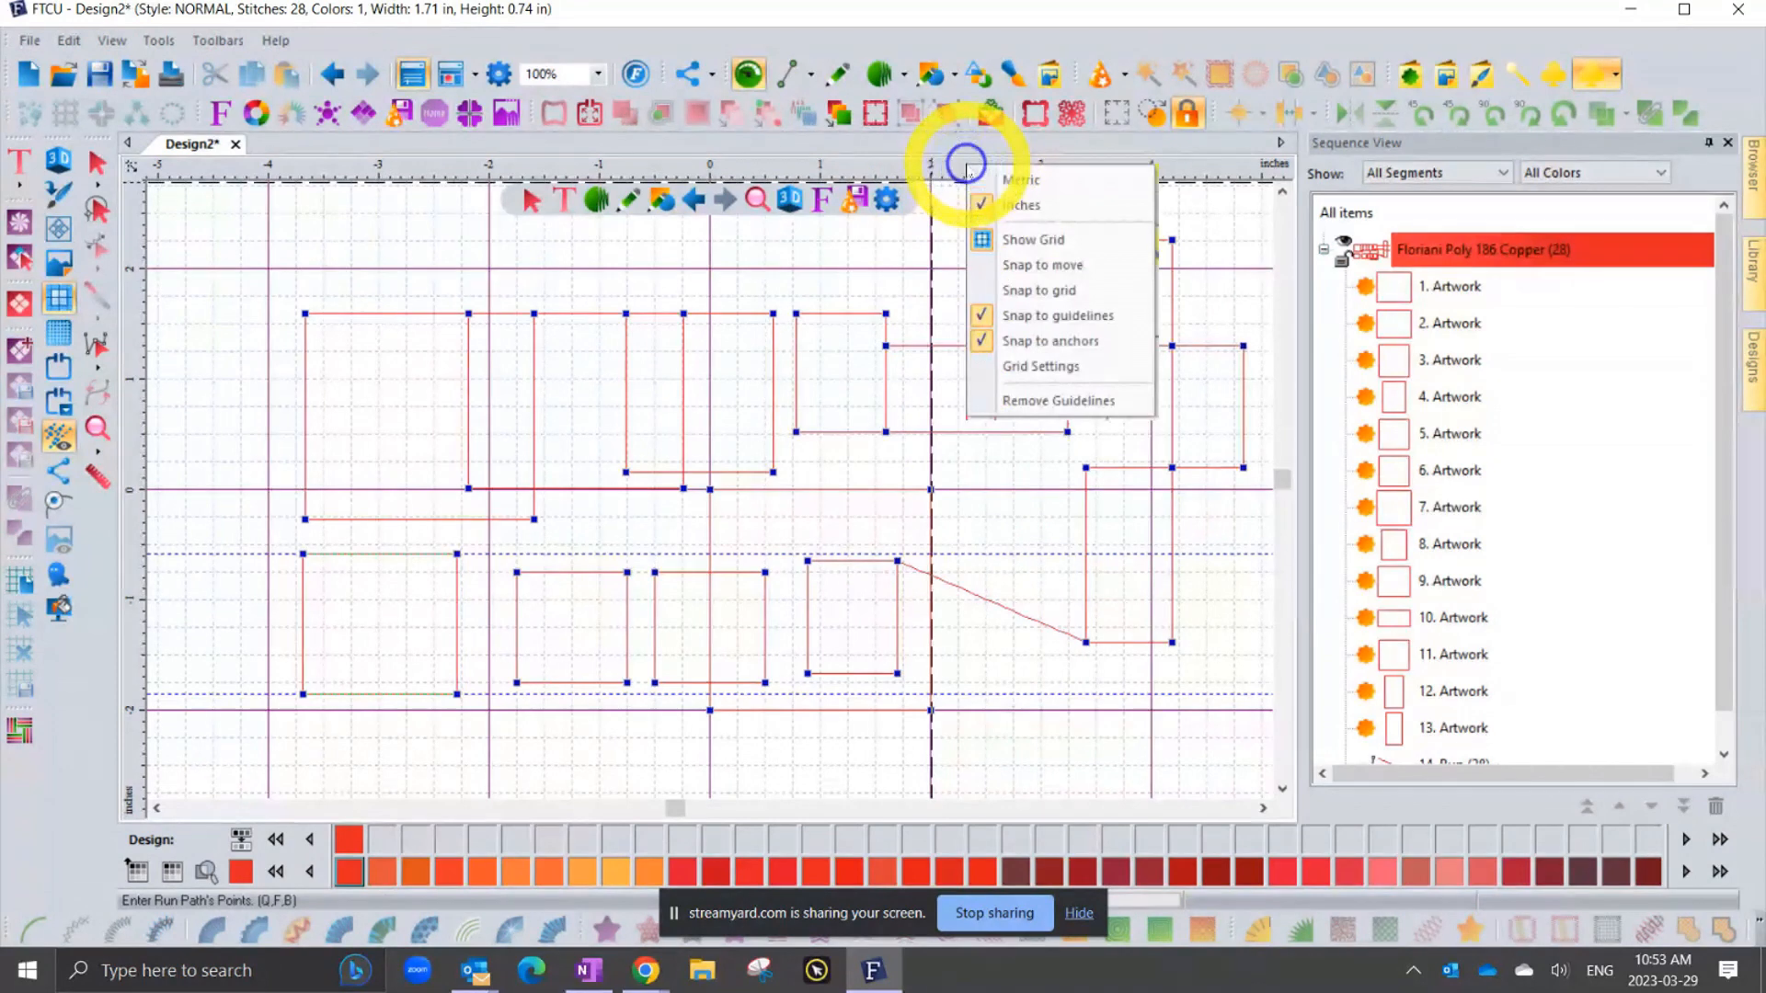
click(1028, 371)
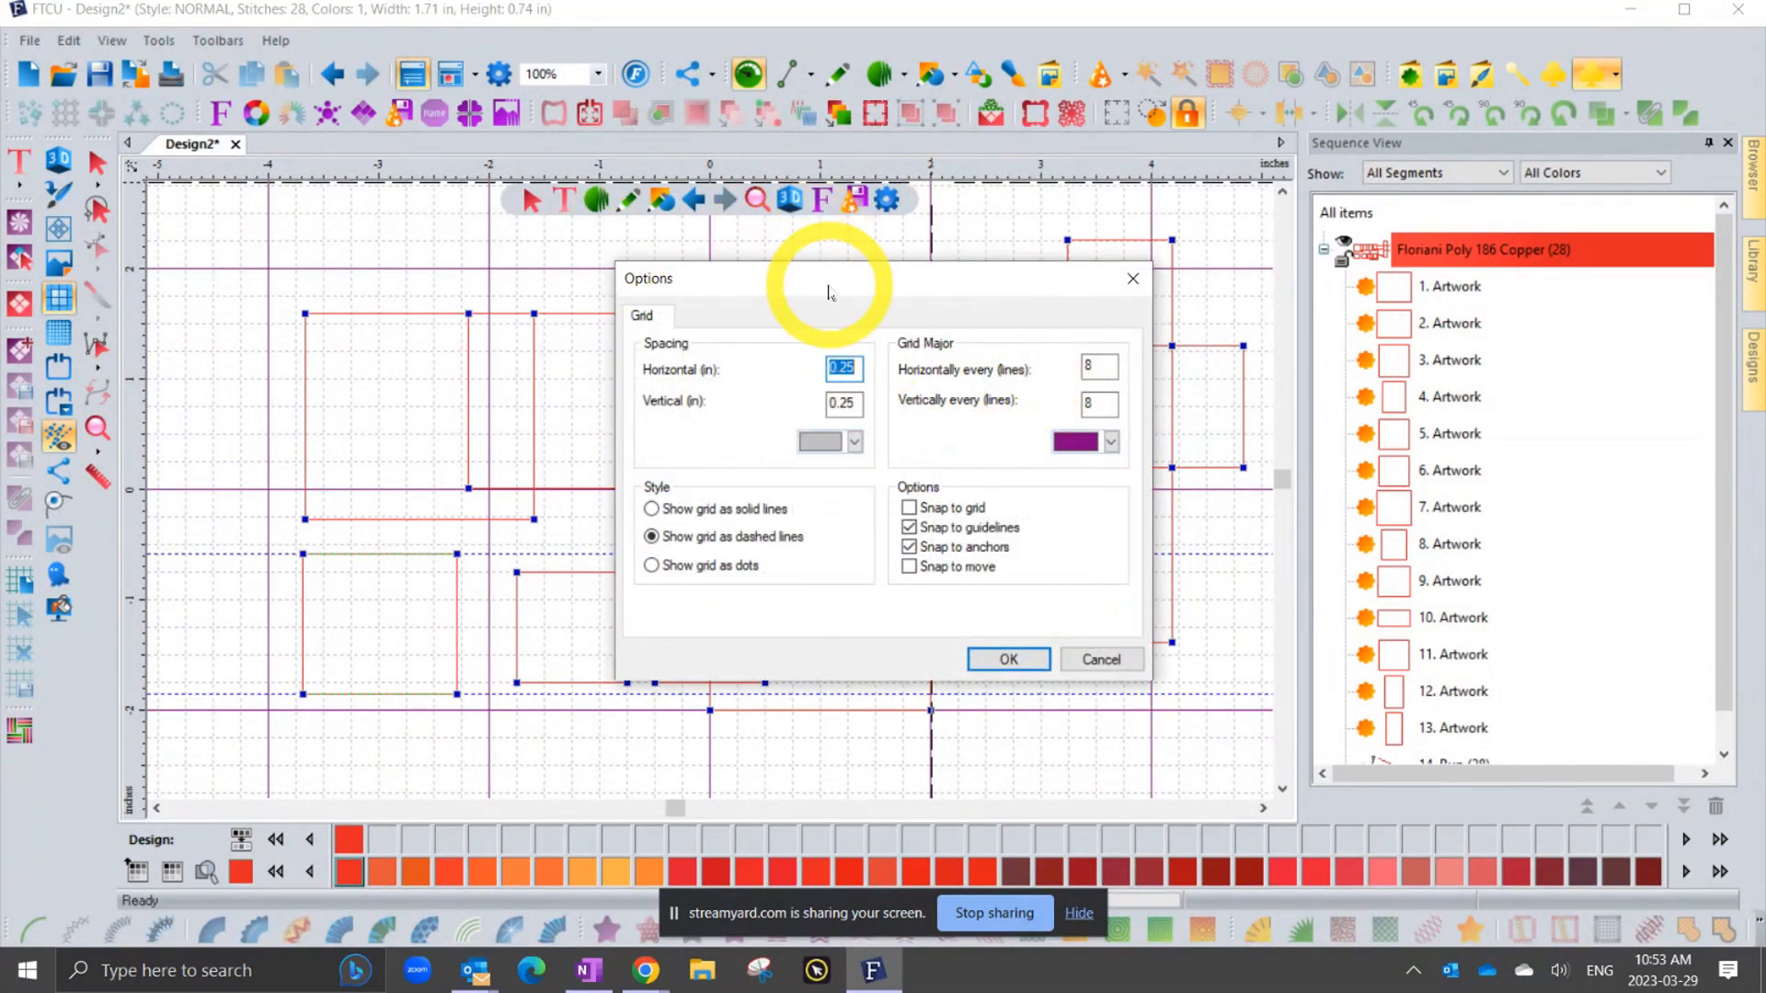
drag(822, 290, 837, 251)
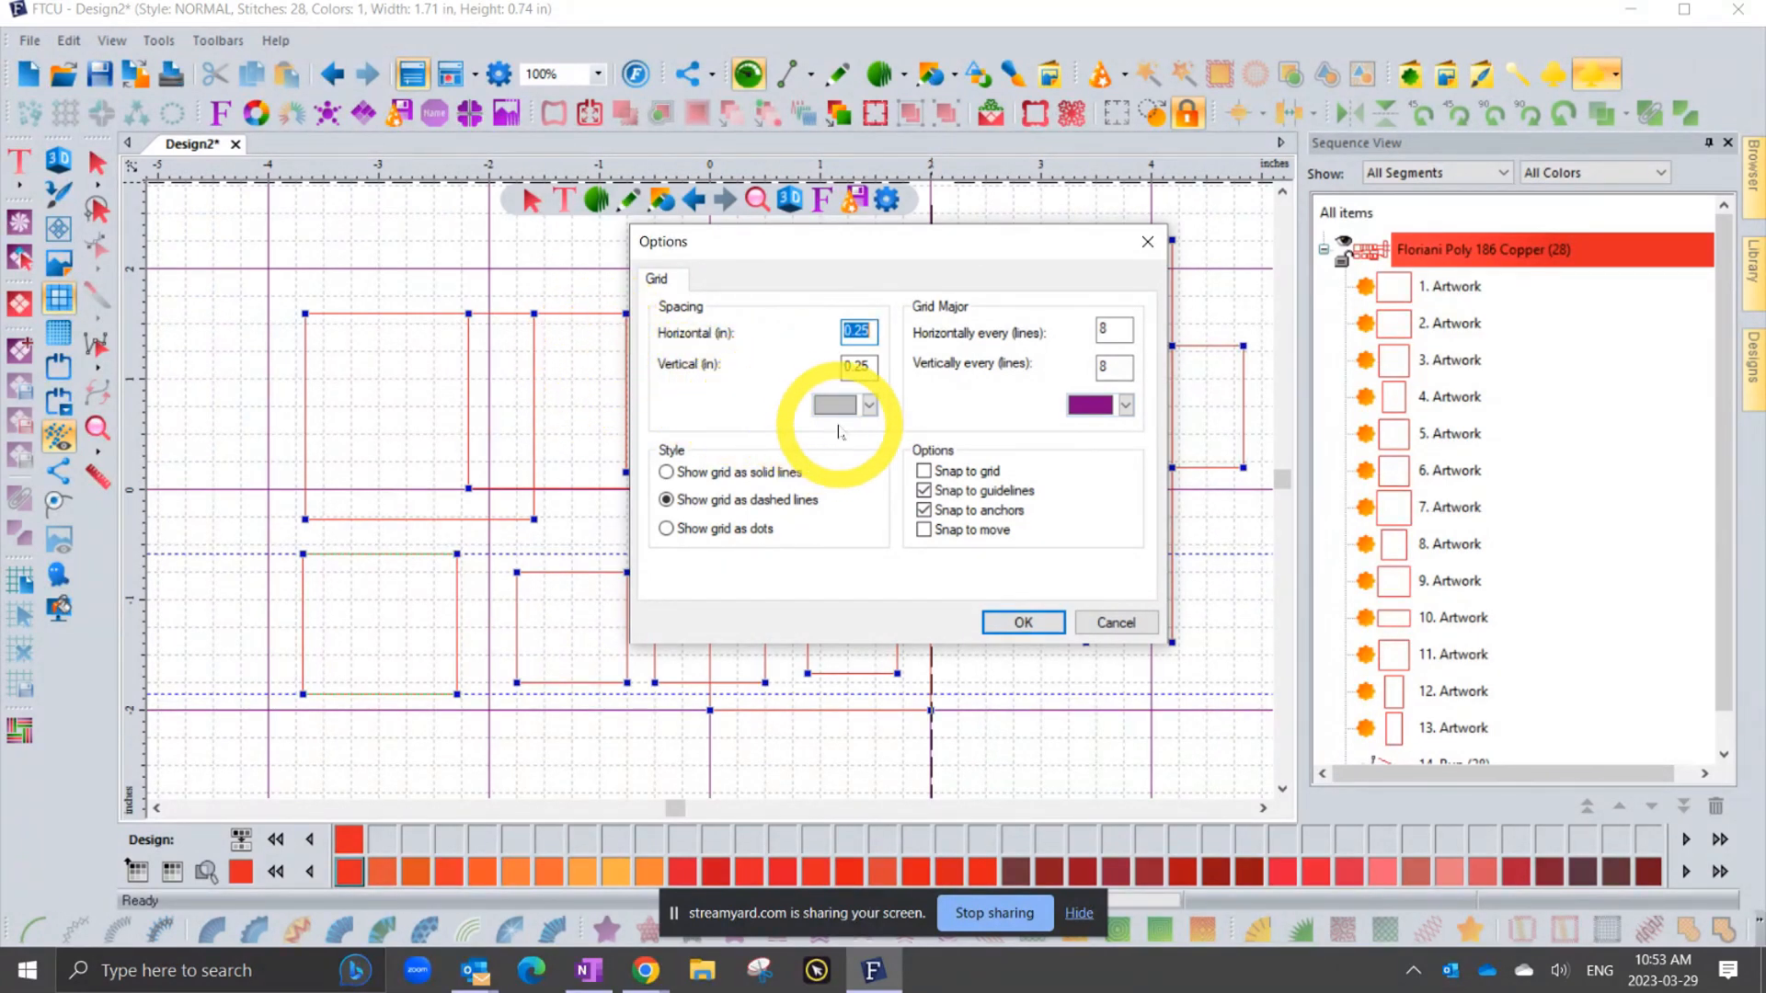
click(869, 406)
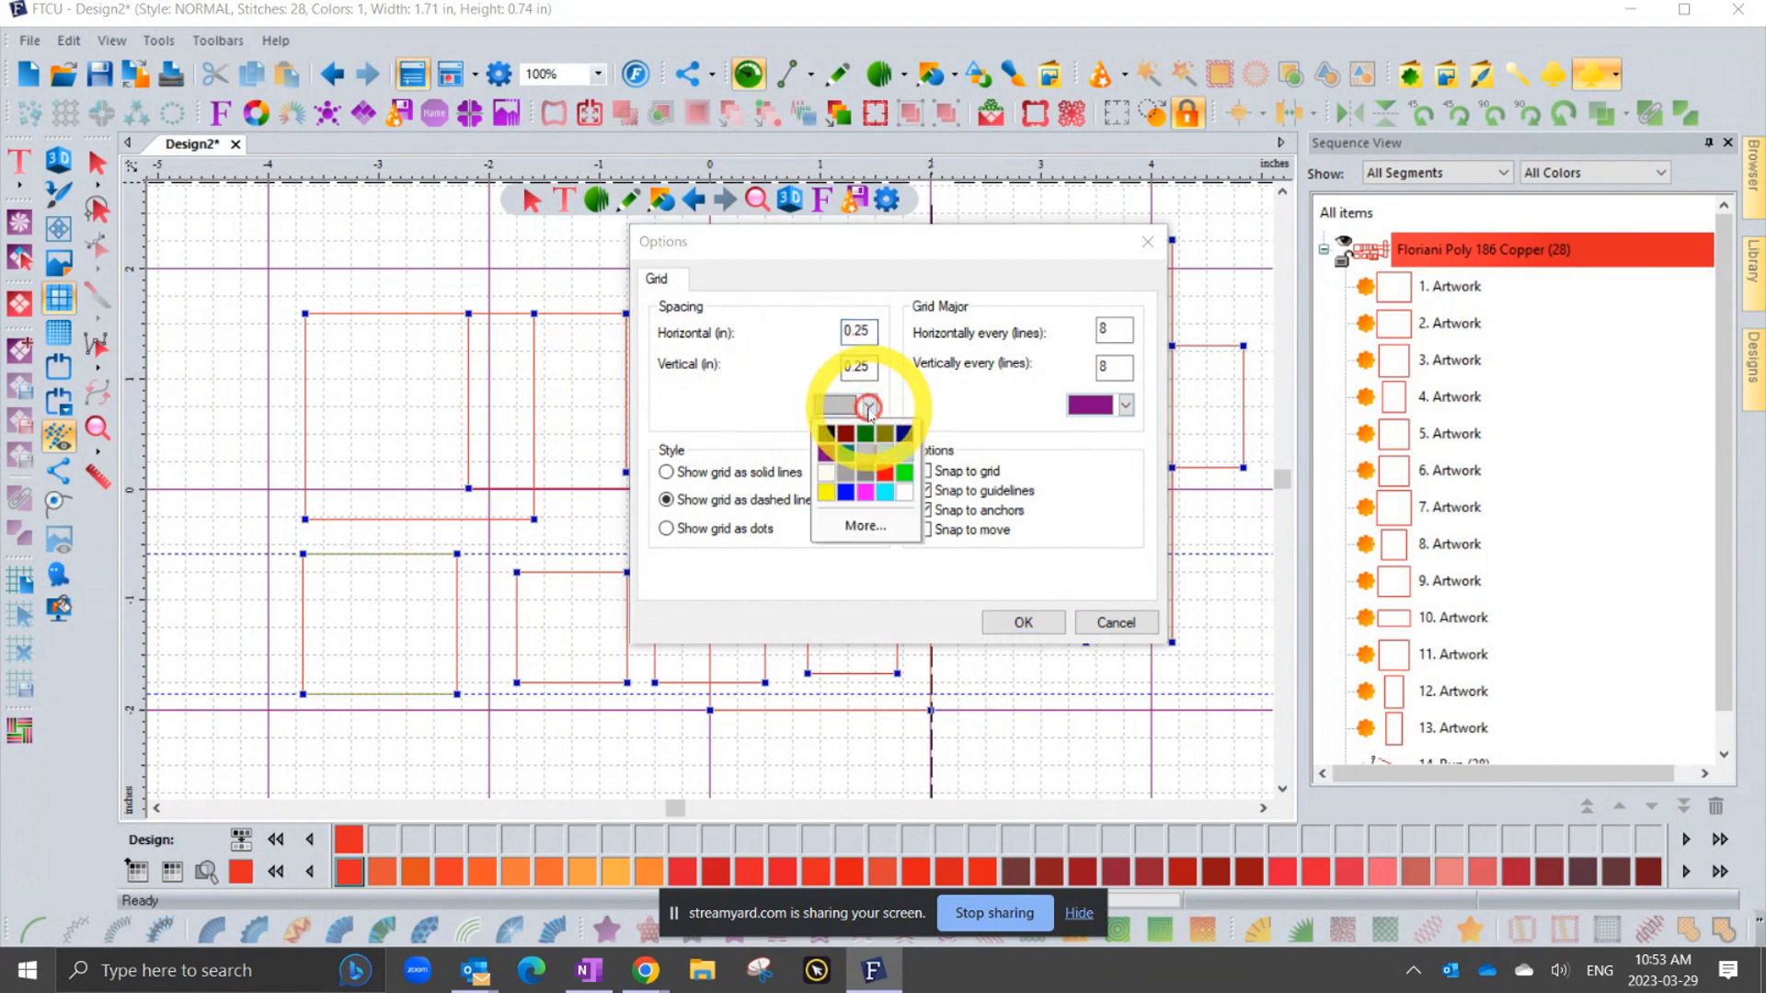
click(886, 494)
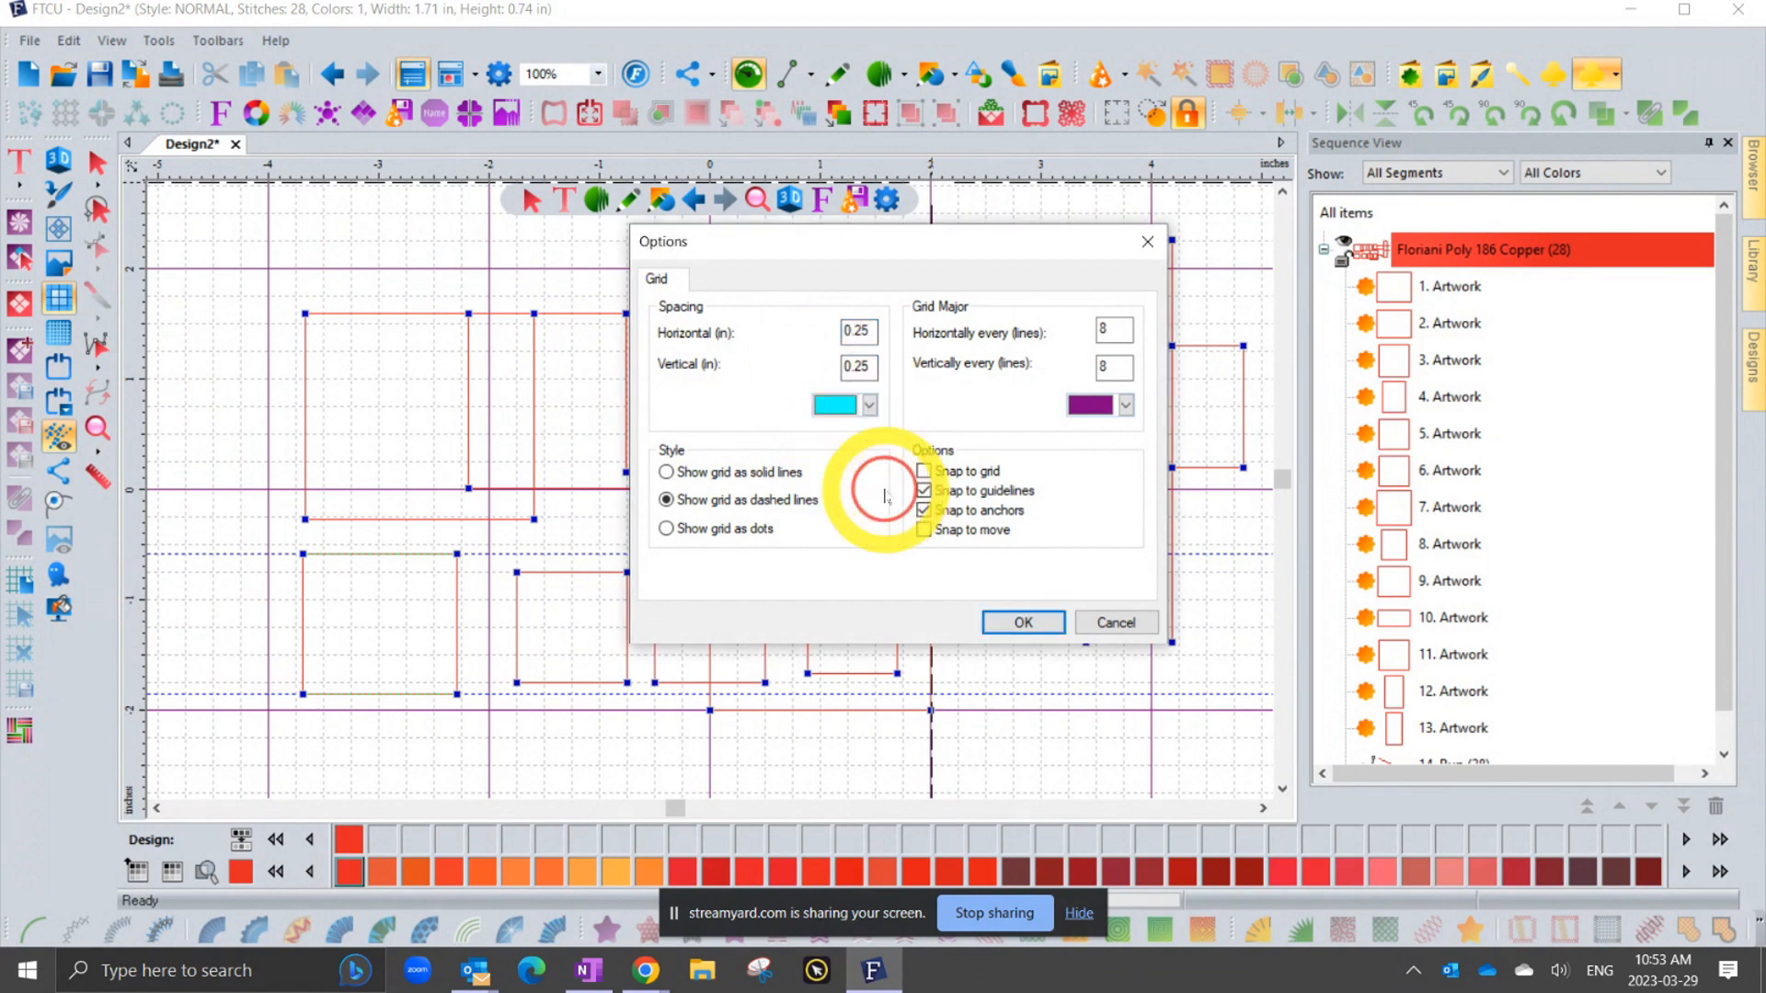
click(1024, 624)
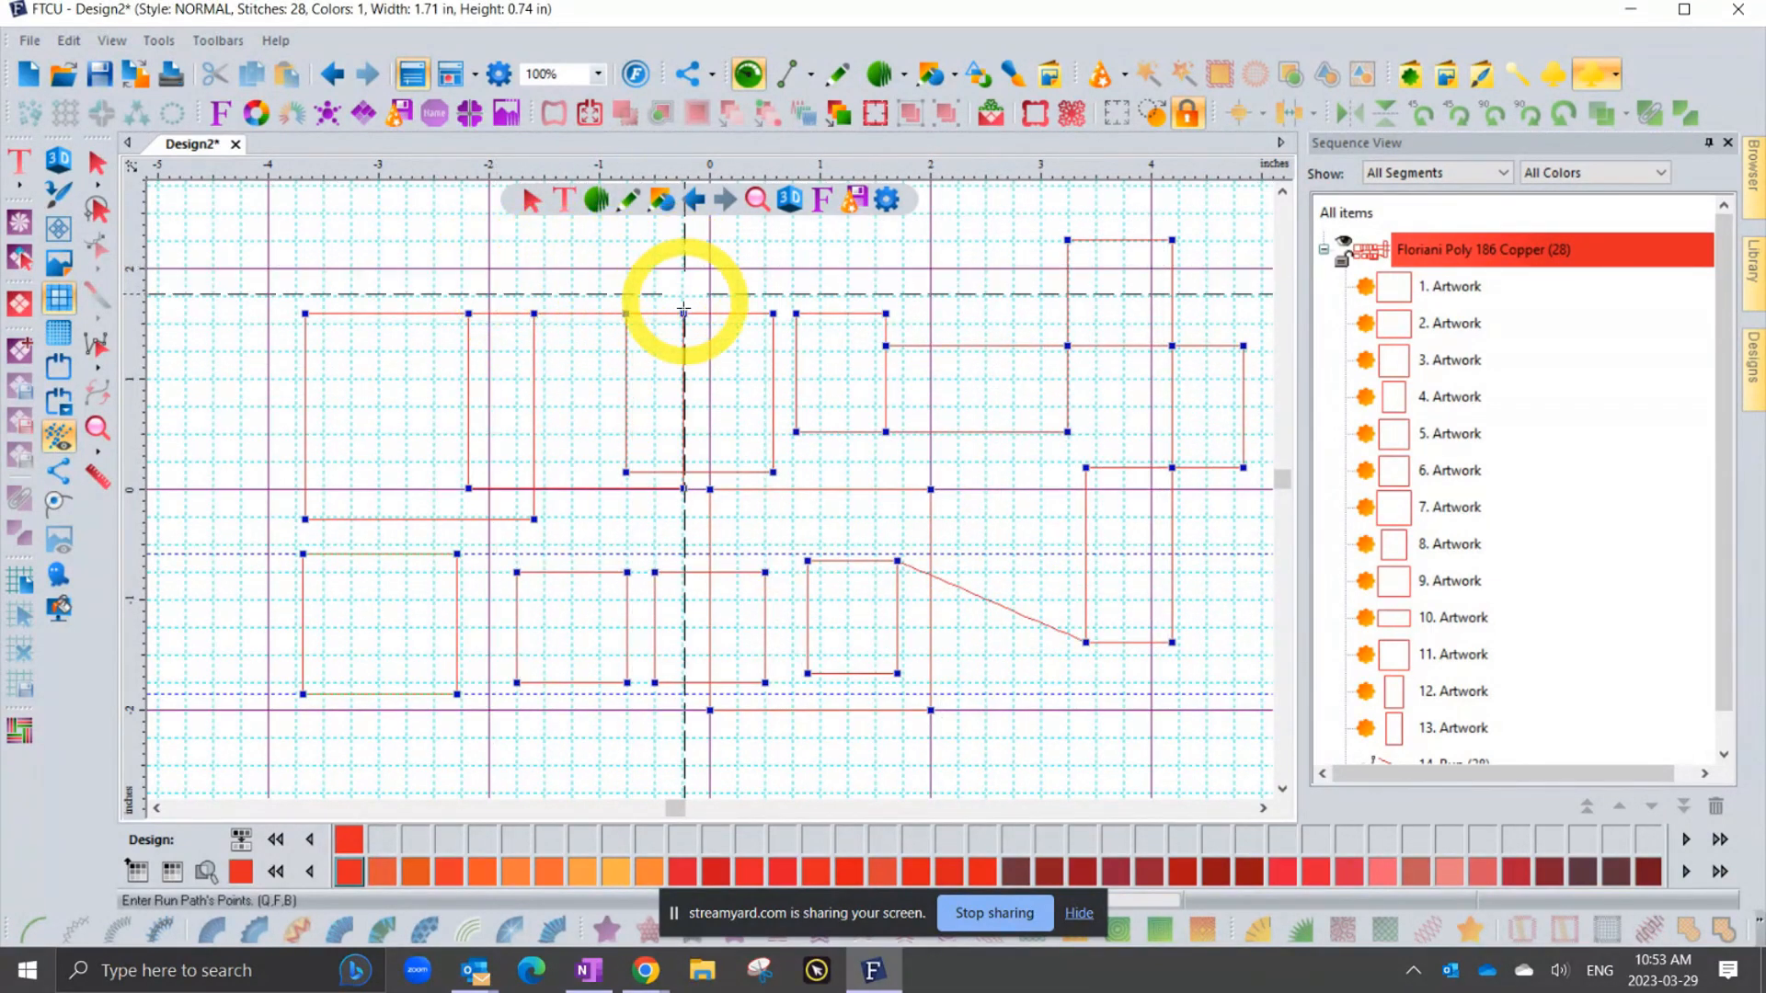
- Change the major grid lines to red and set the vertical grid spacing to 0.5 in
scroll(659, 442, down, 1)
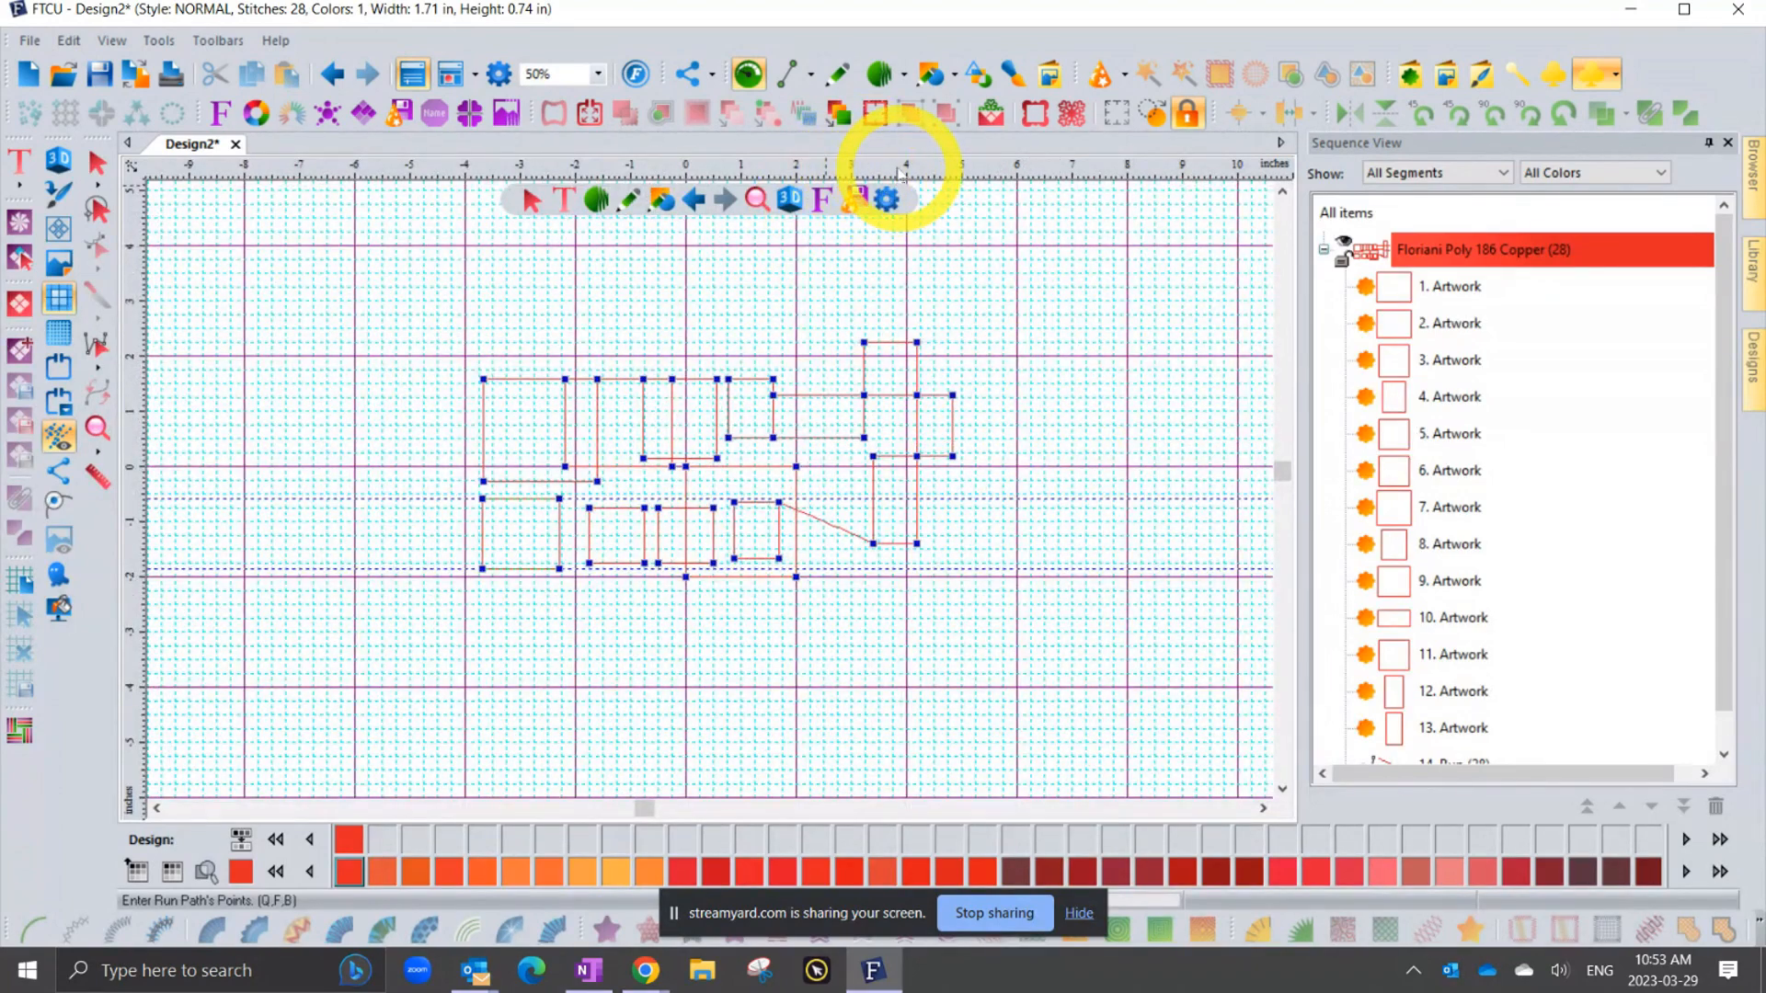
right_click(900, 172)
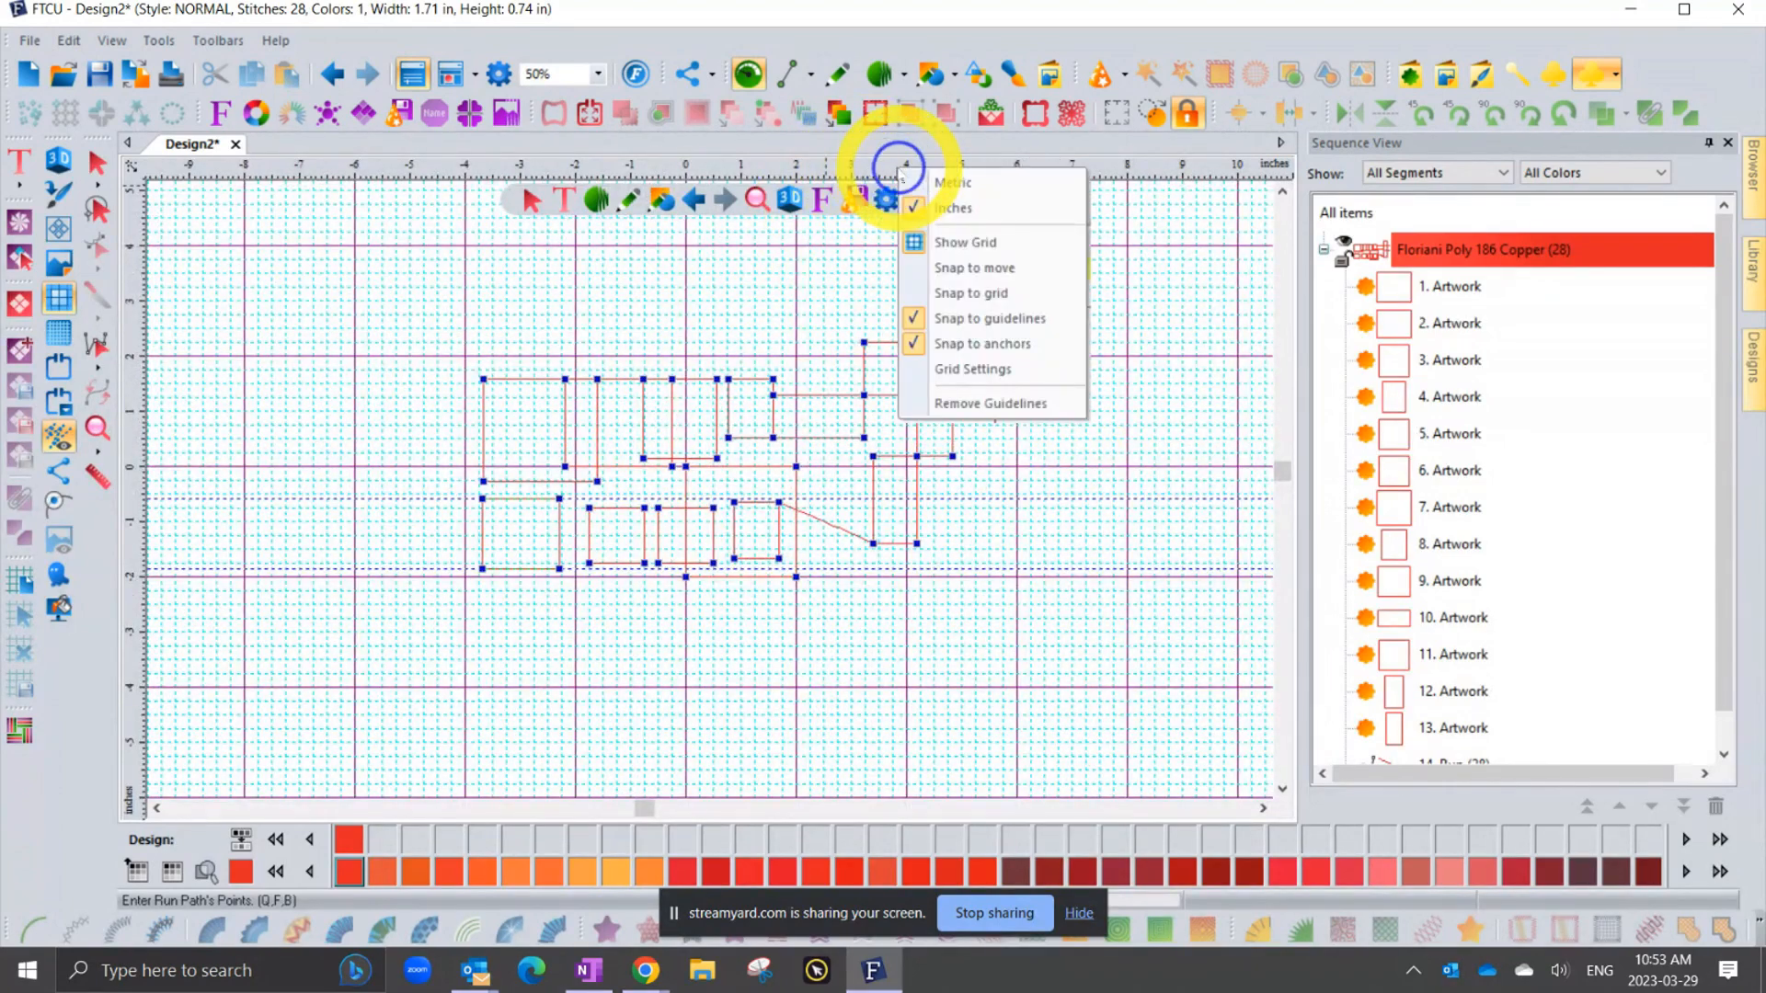
click(993, 371)
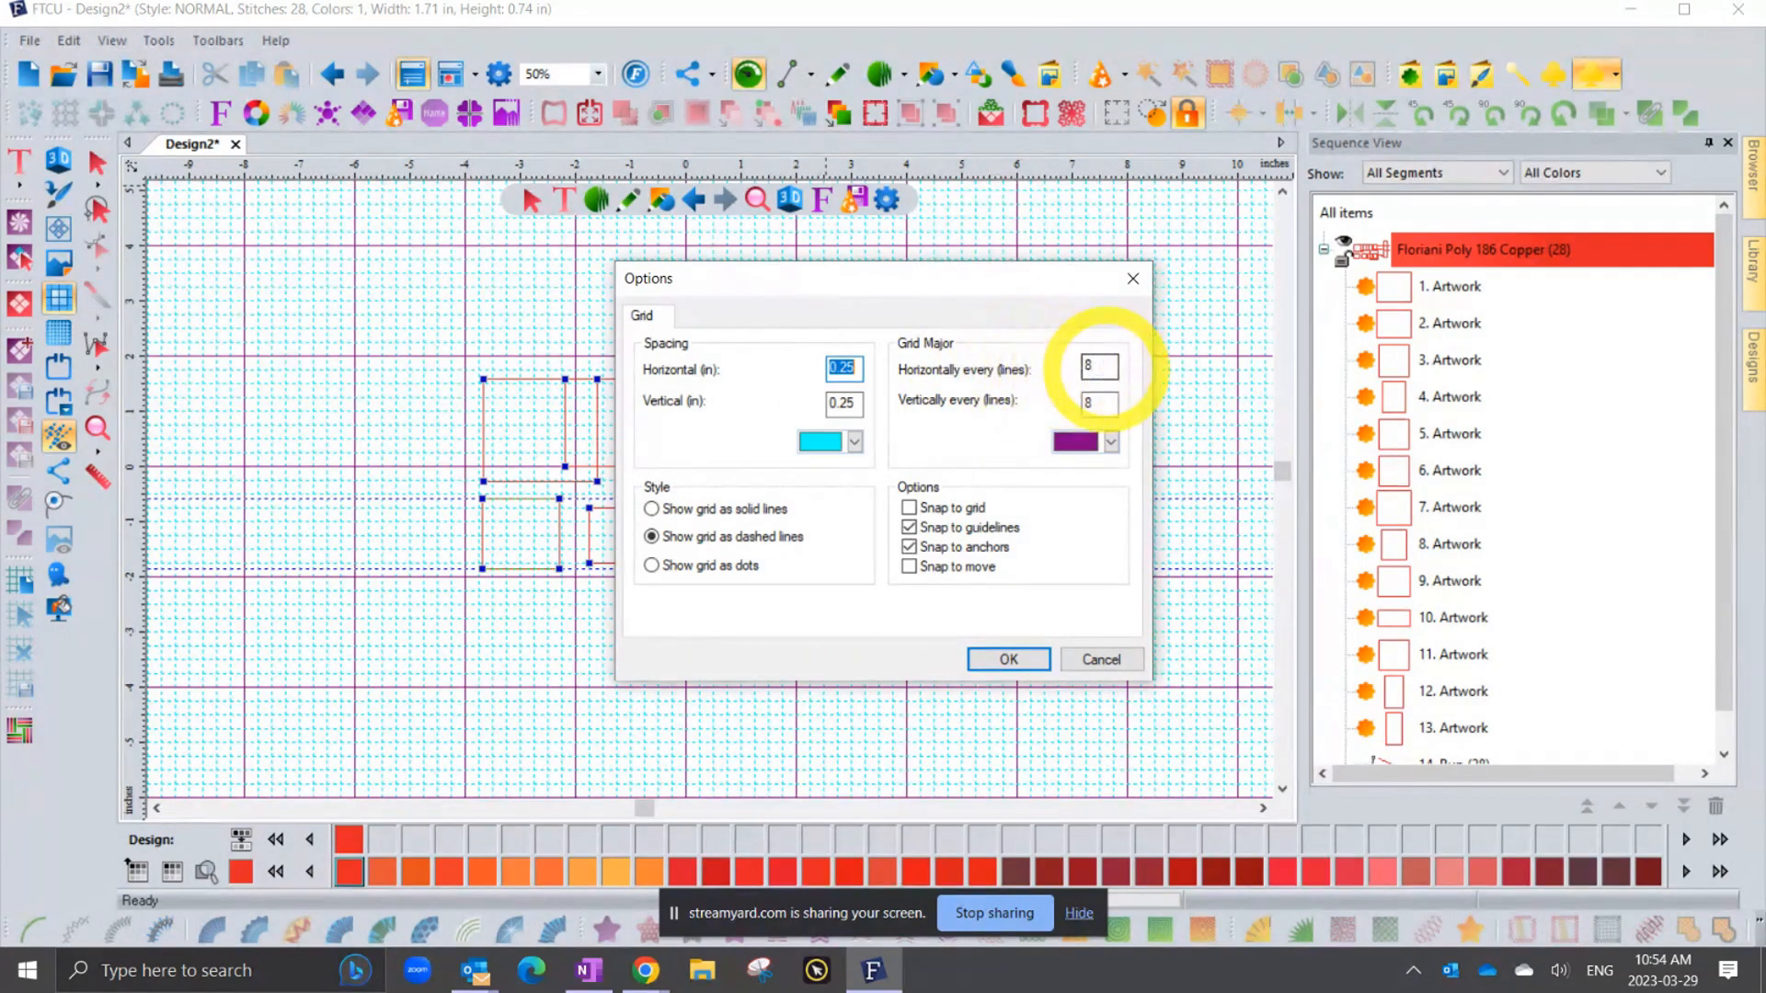
click(1111, 441)
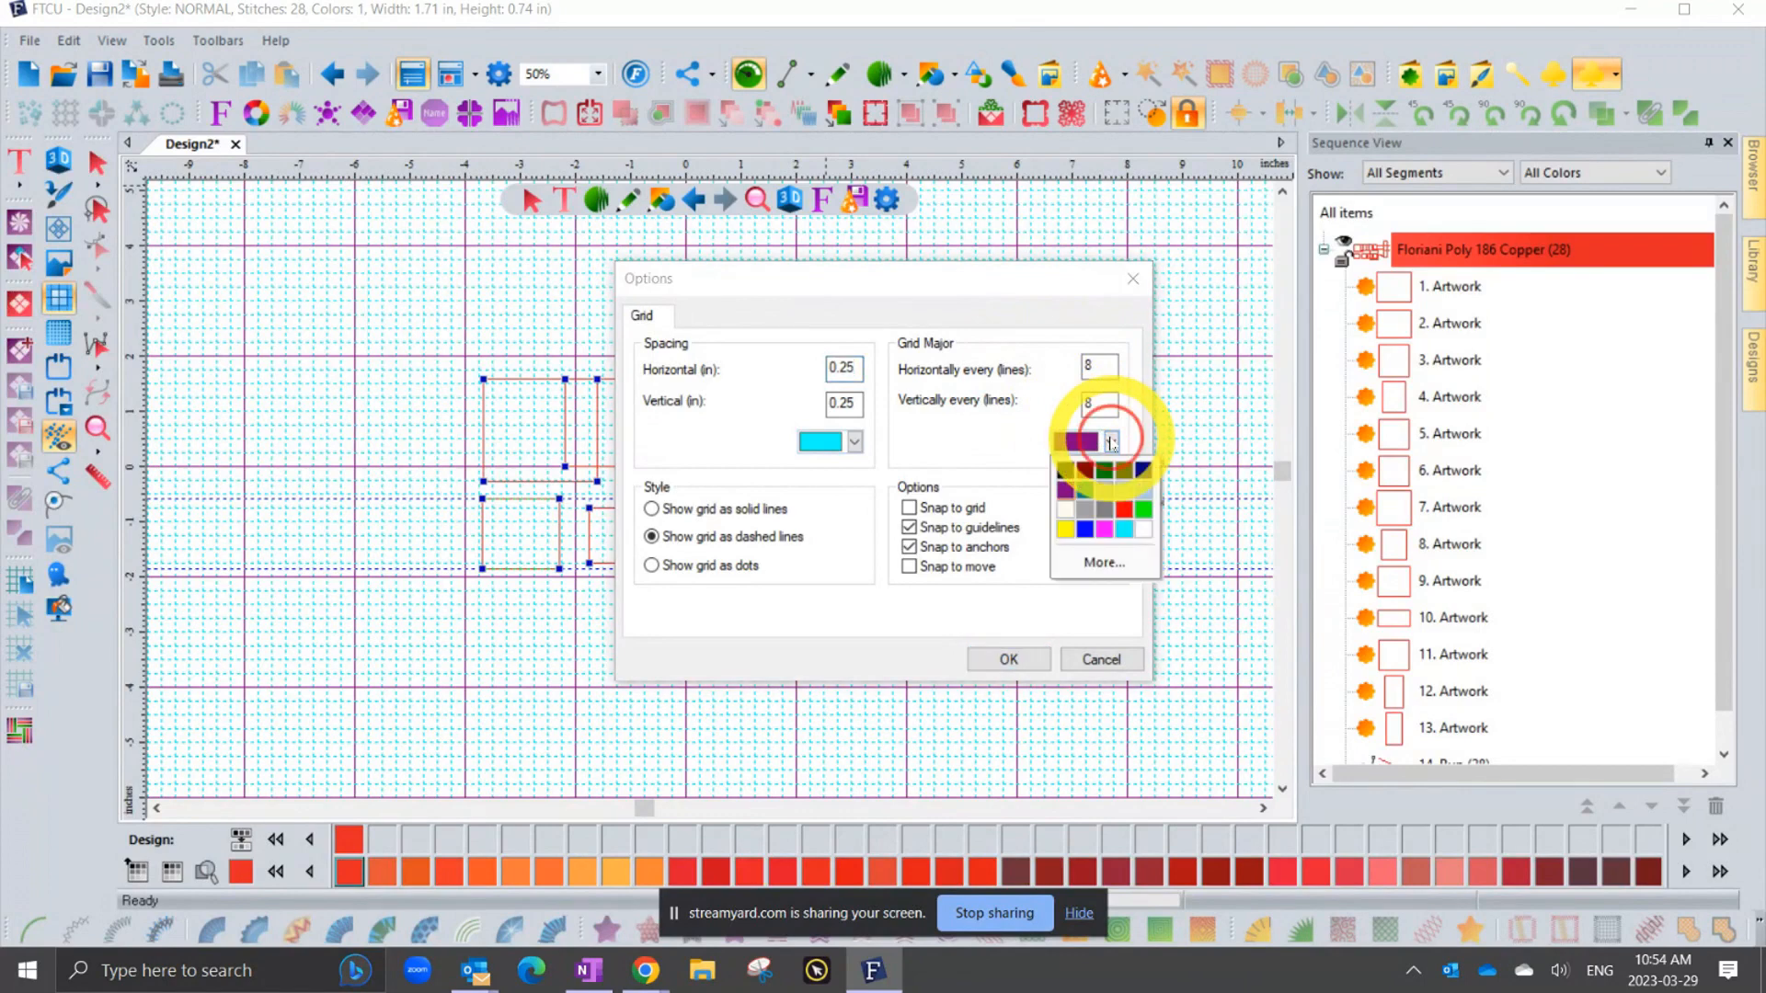
click(1127, 511)
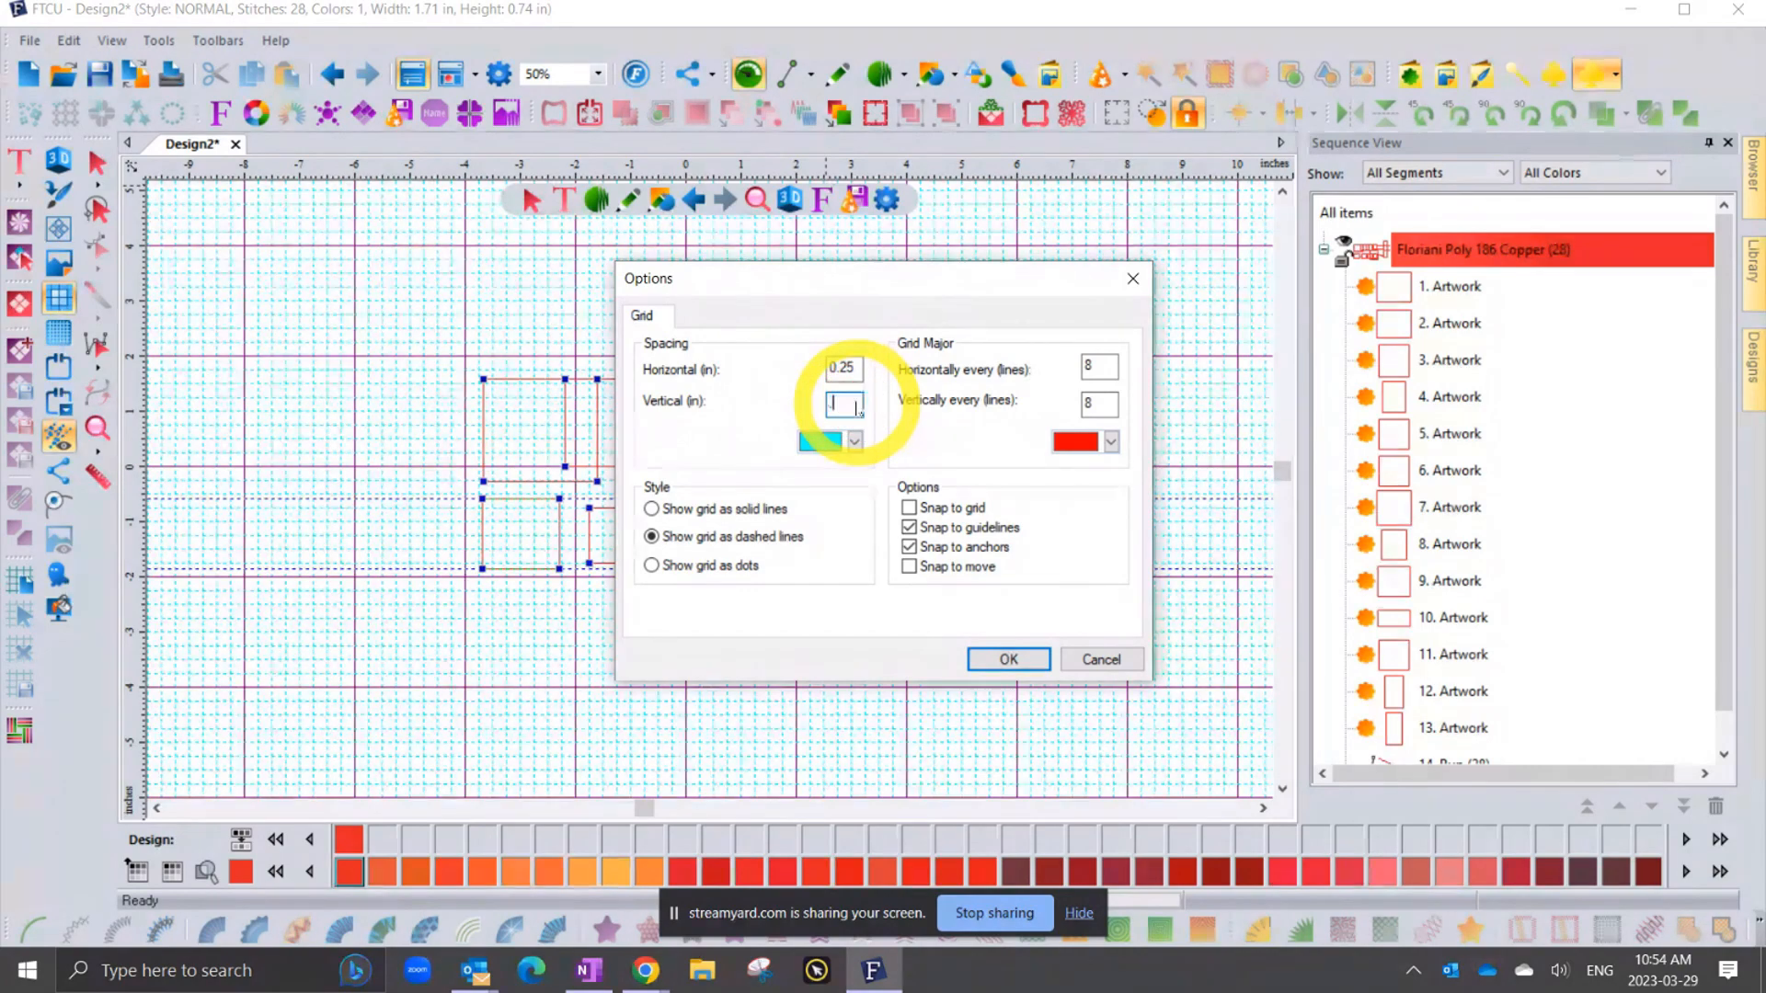
text(5)
click(1011, 660)
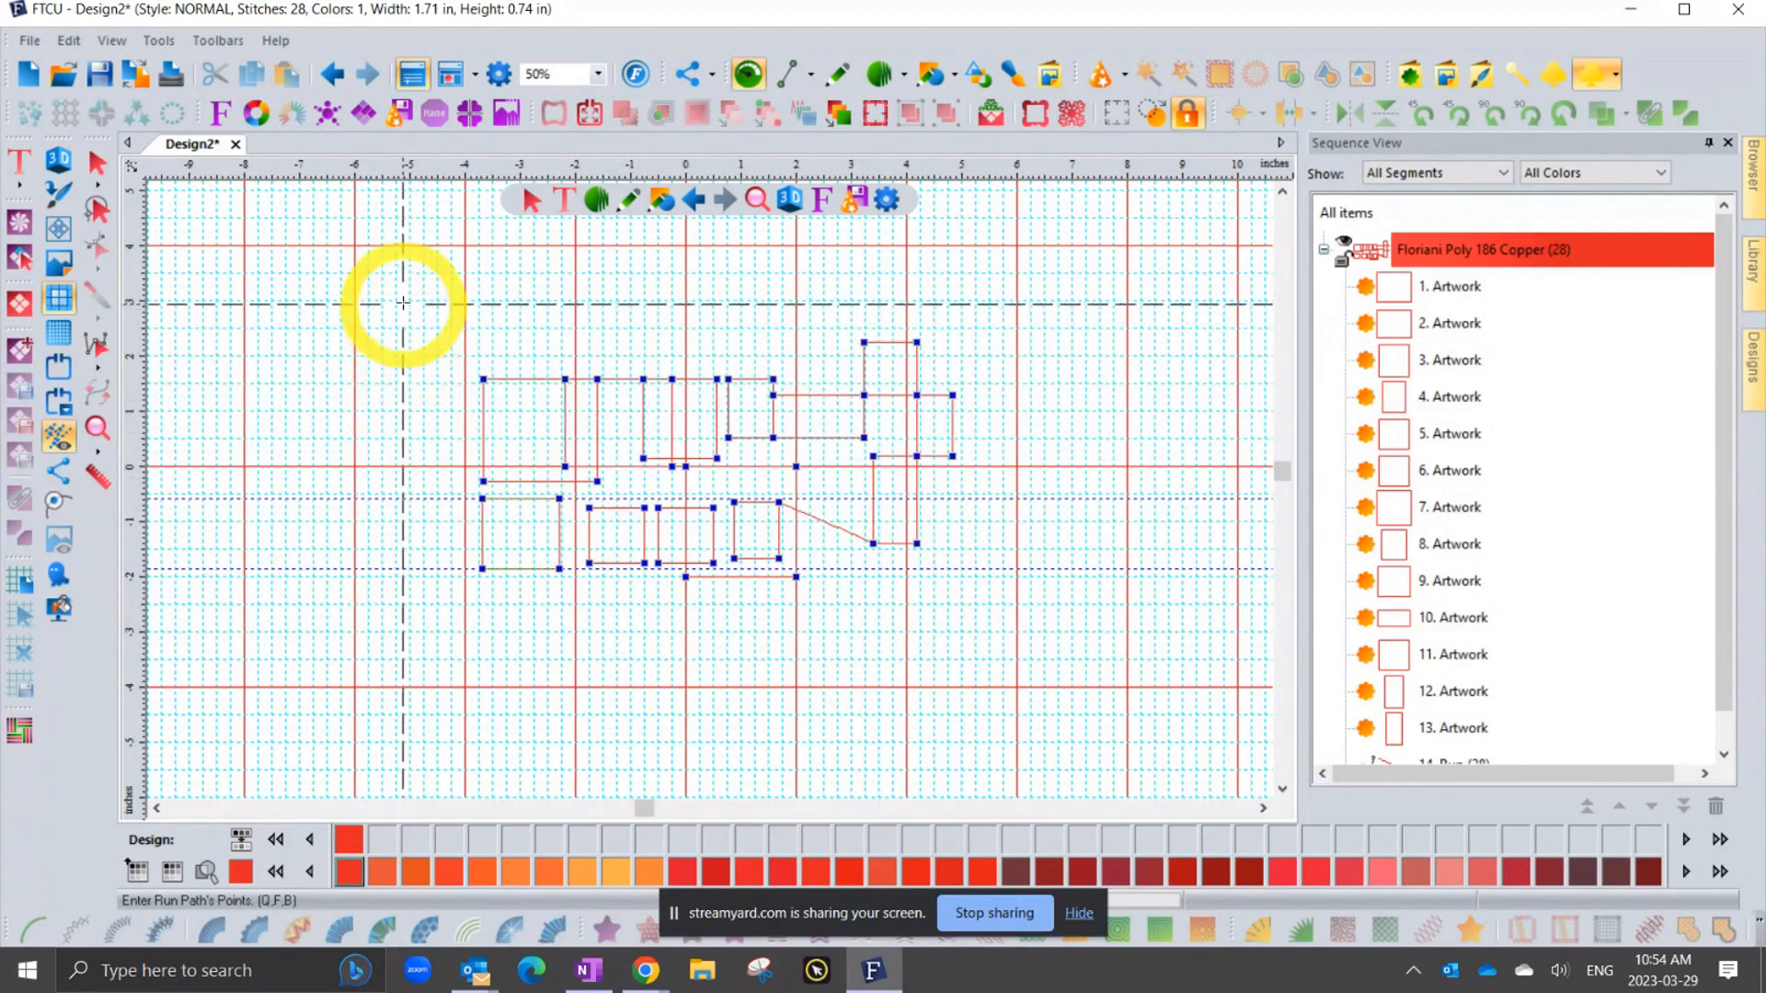
- Turn on snapping to the grid and show the grid as solid lines
scroll(404, 296, up, 2)
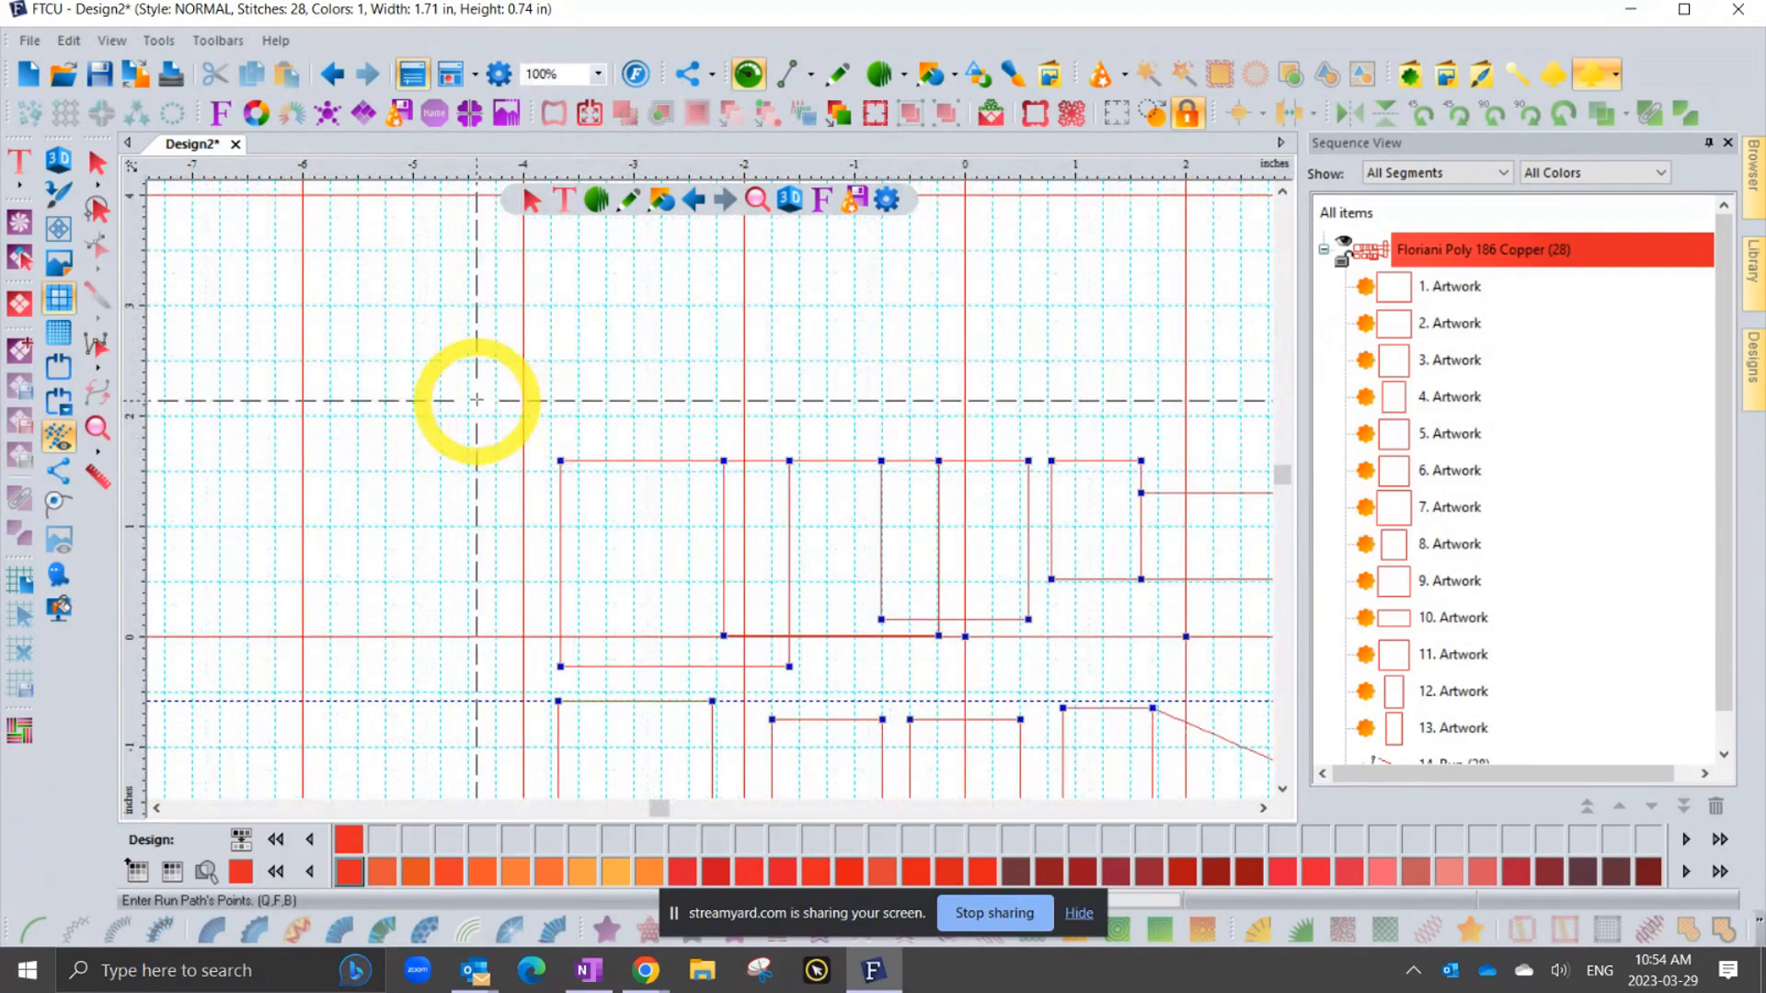
scroll(478, 400, down, 2)
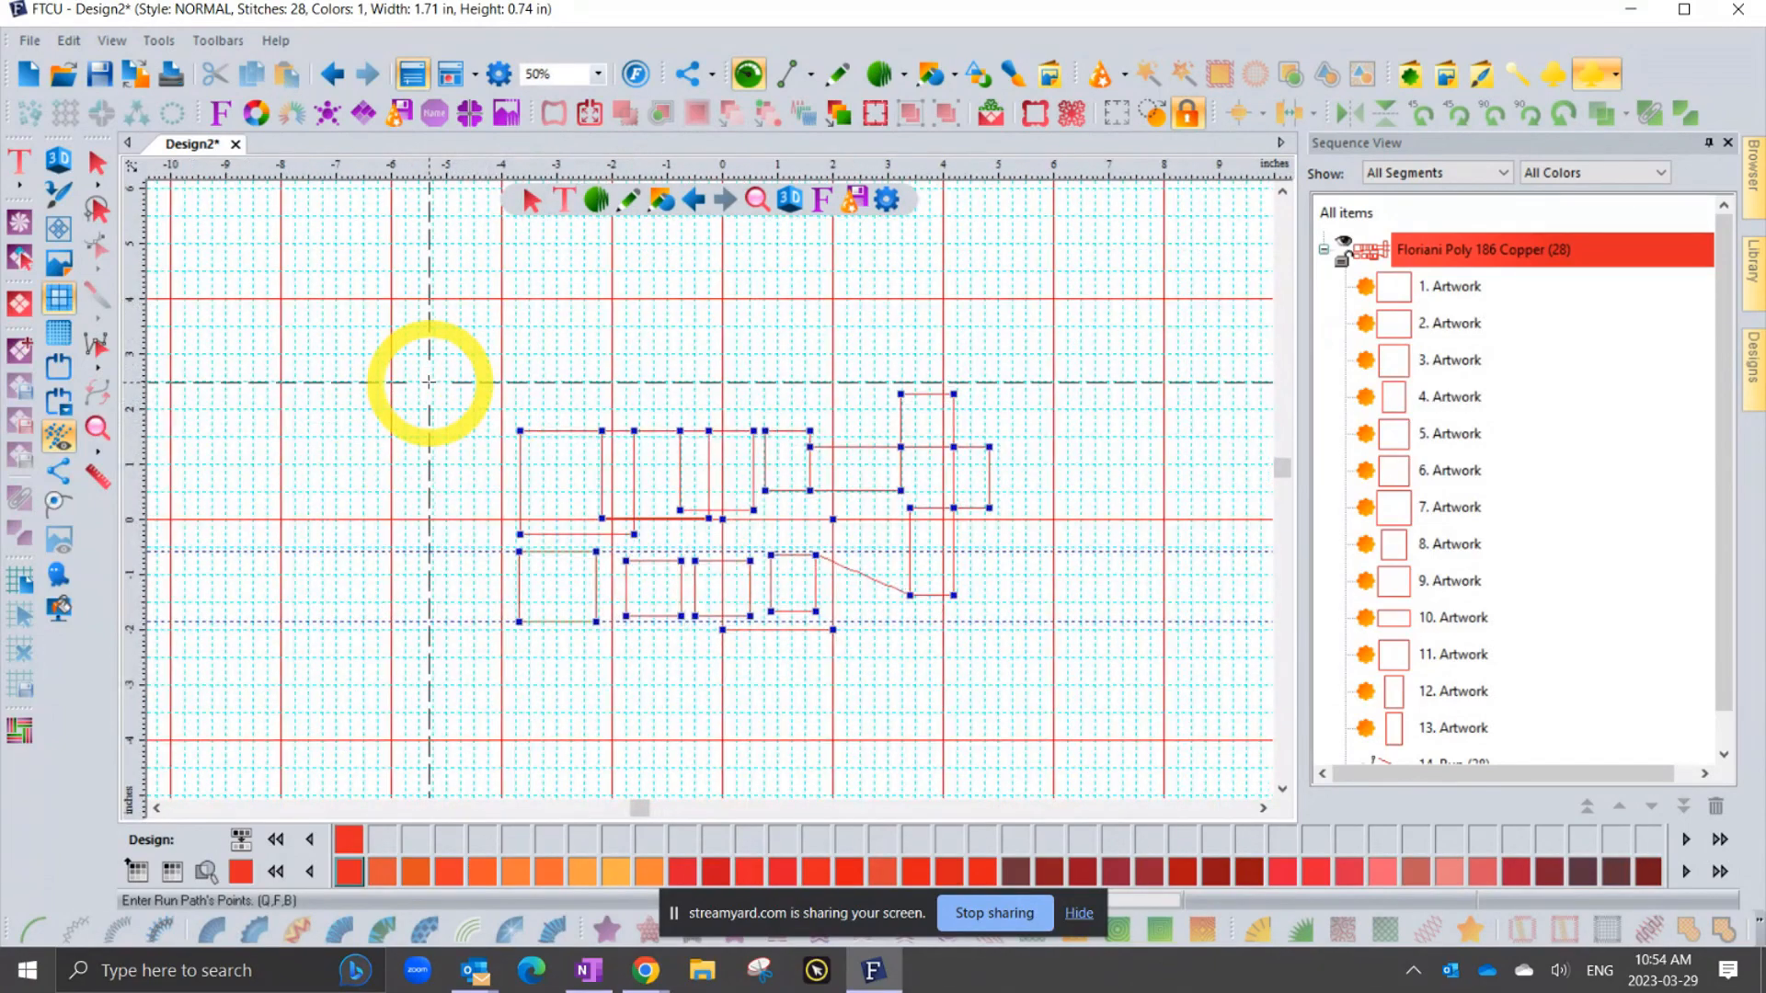
scroll(425, 376, down, 2)
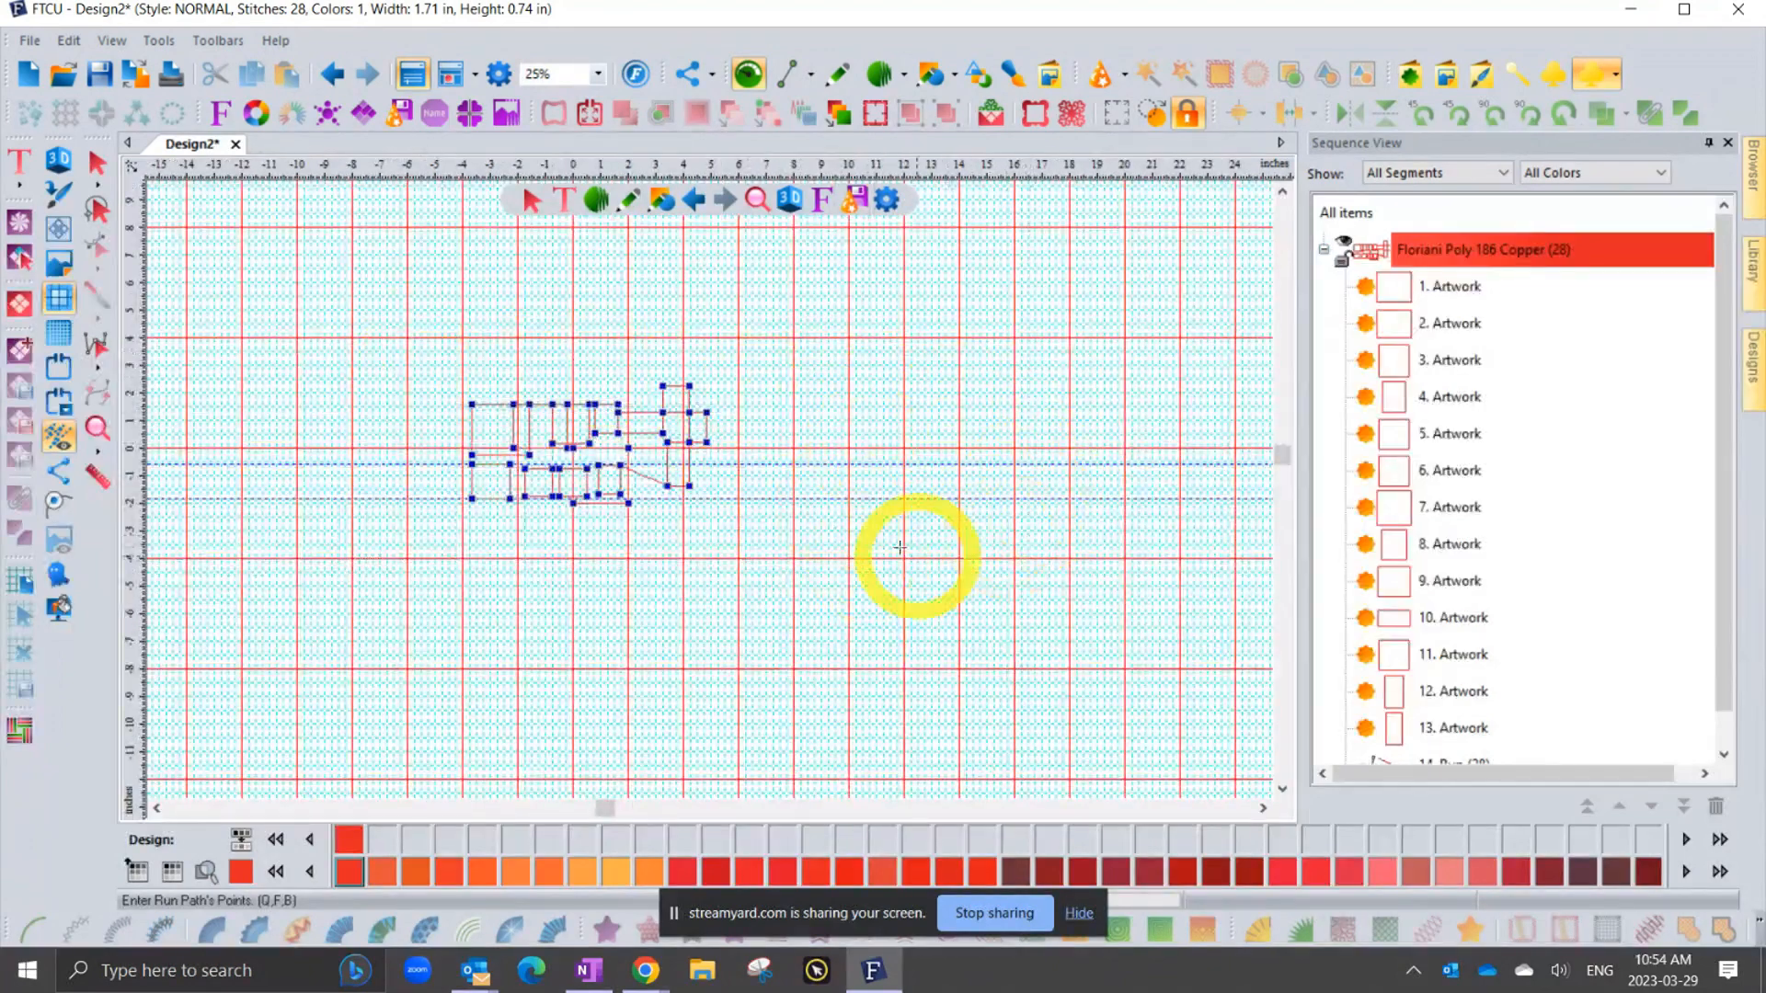
right_click(430, 166)
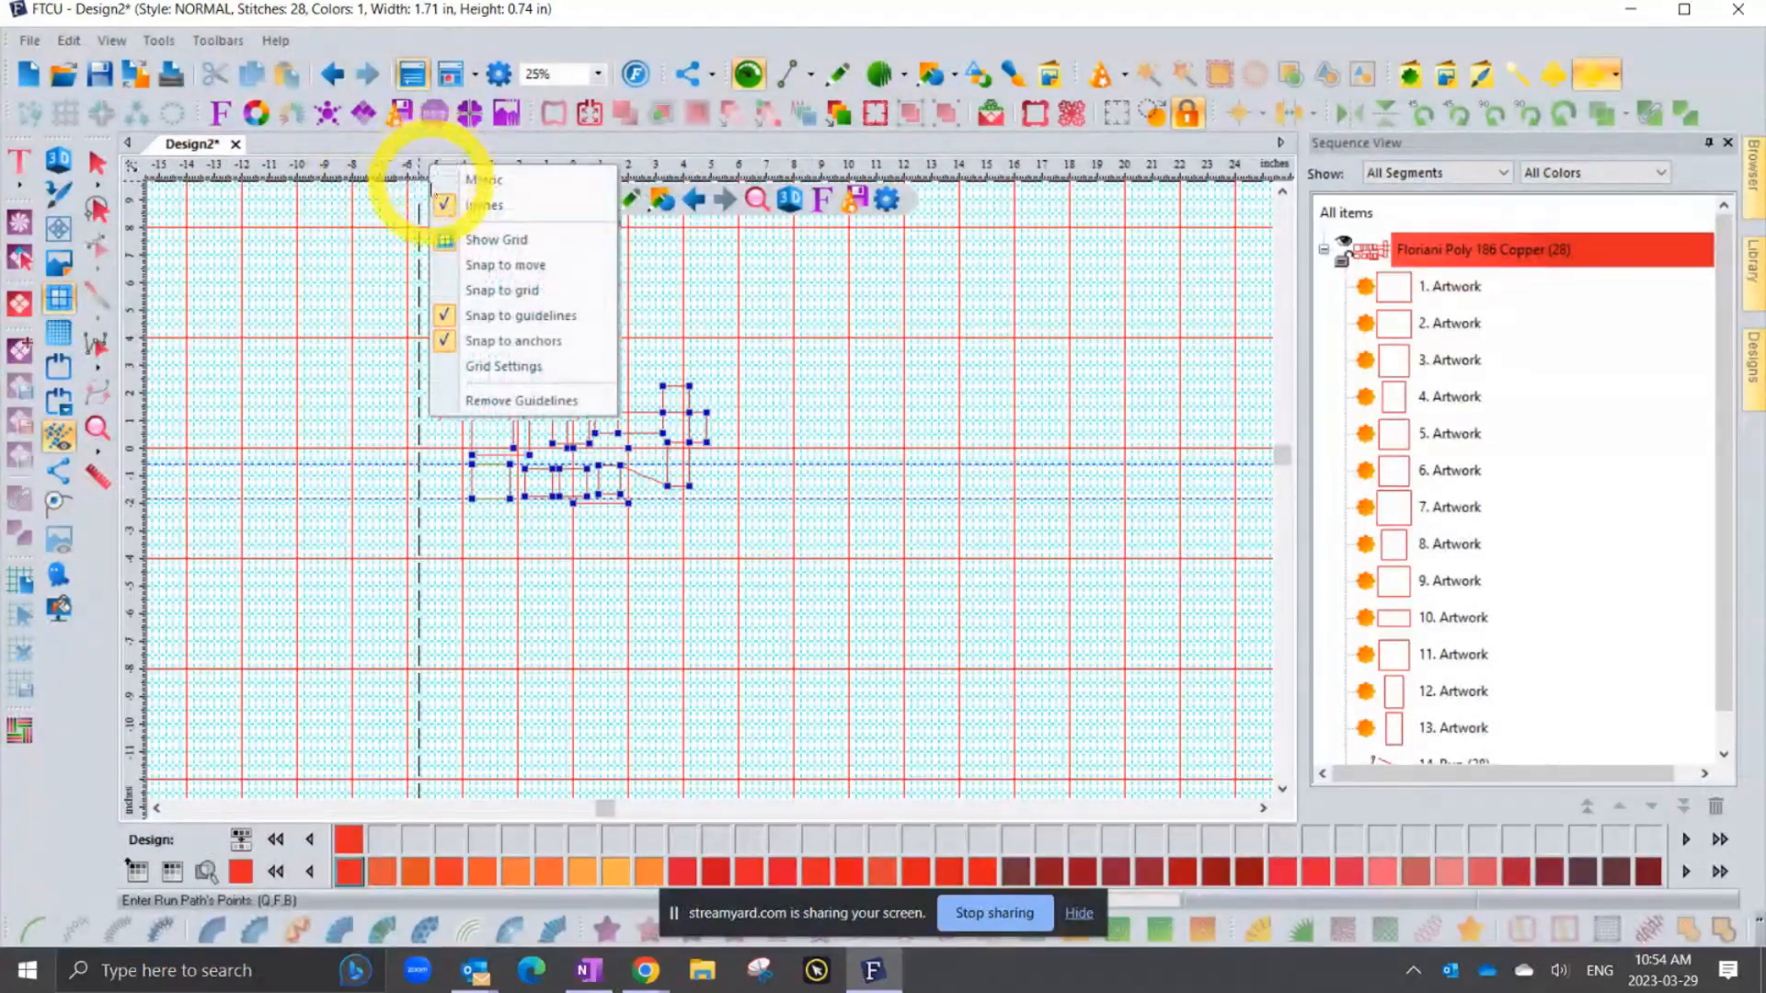
click(483, 368)
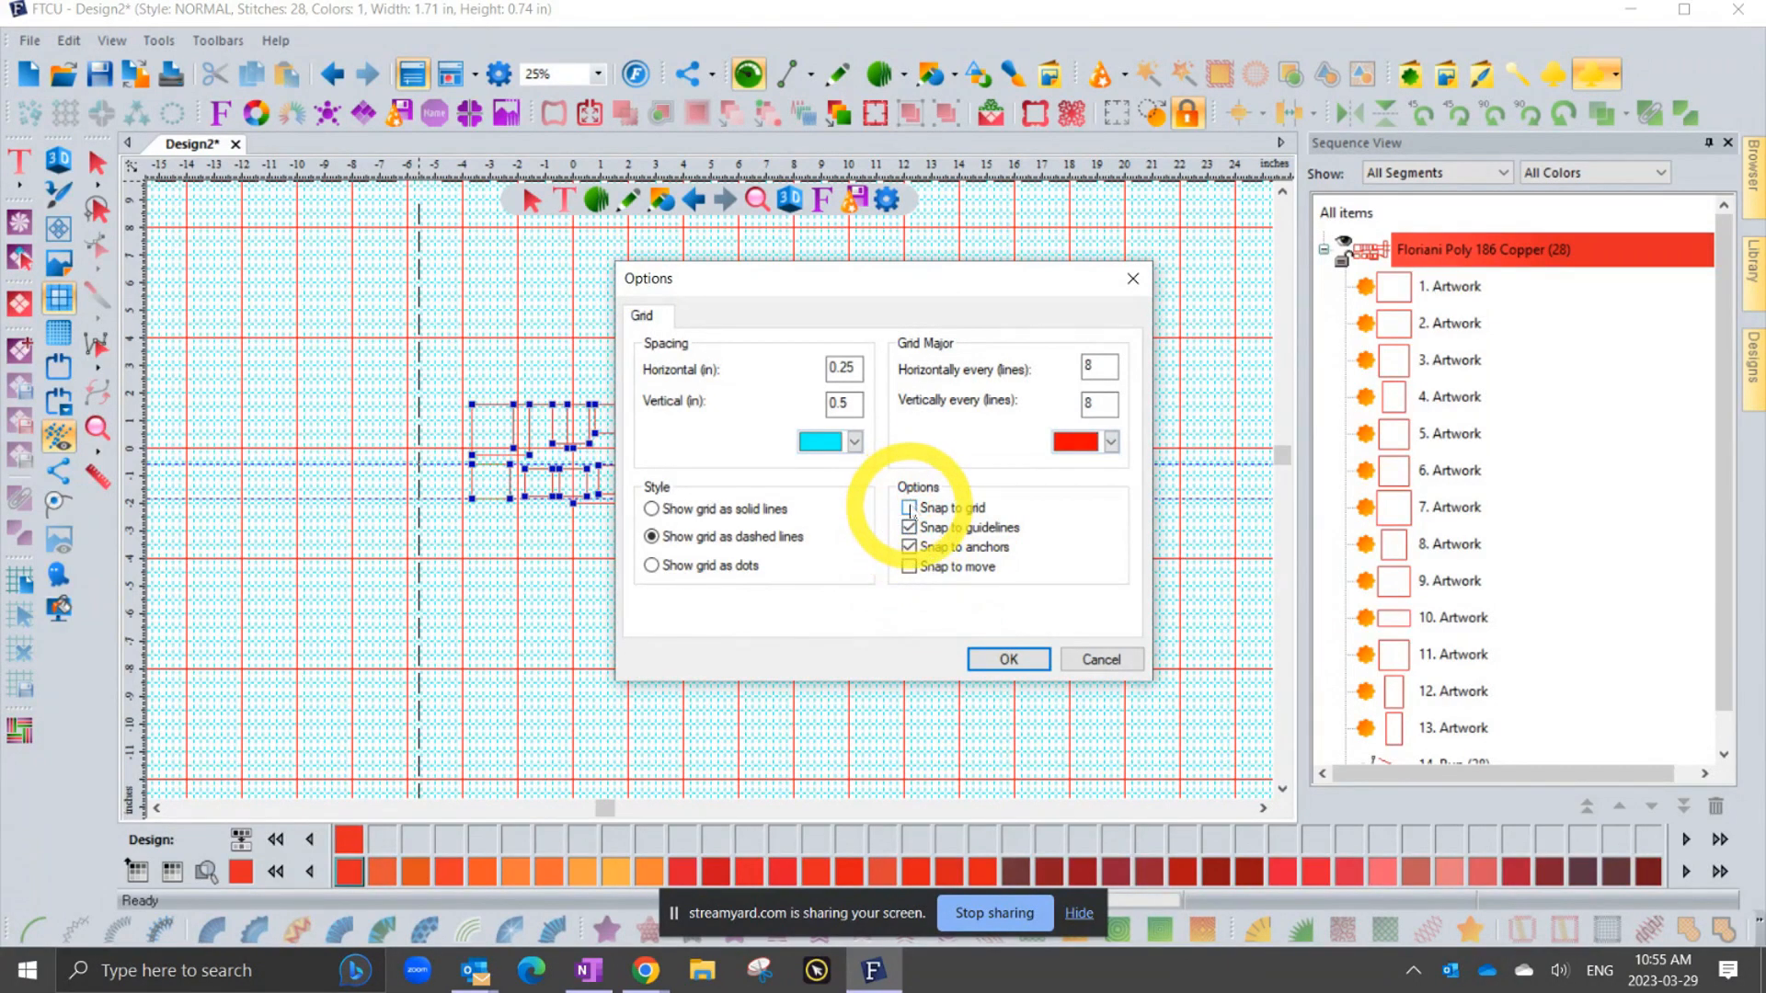
click(909, 508)
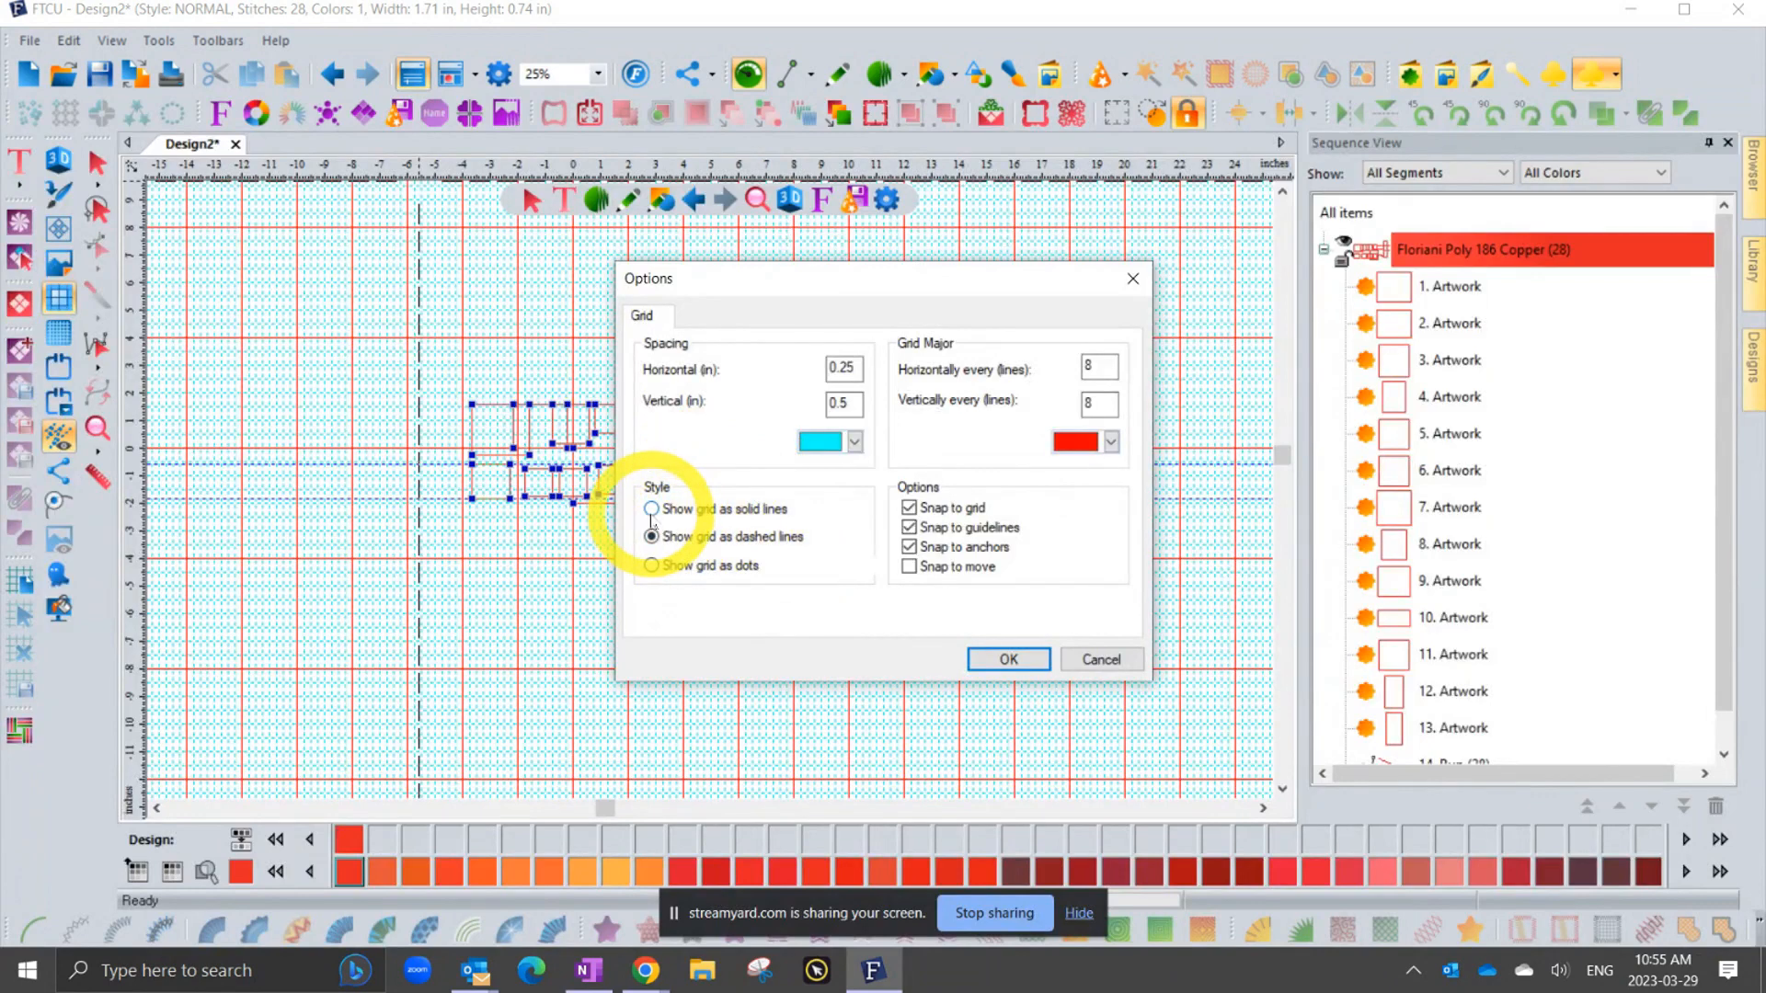
click(651, 511)
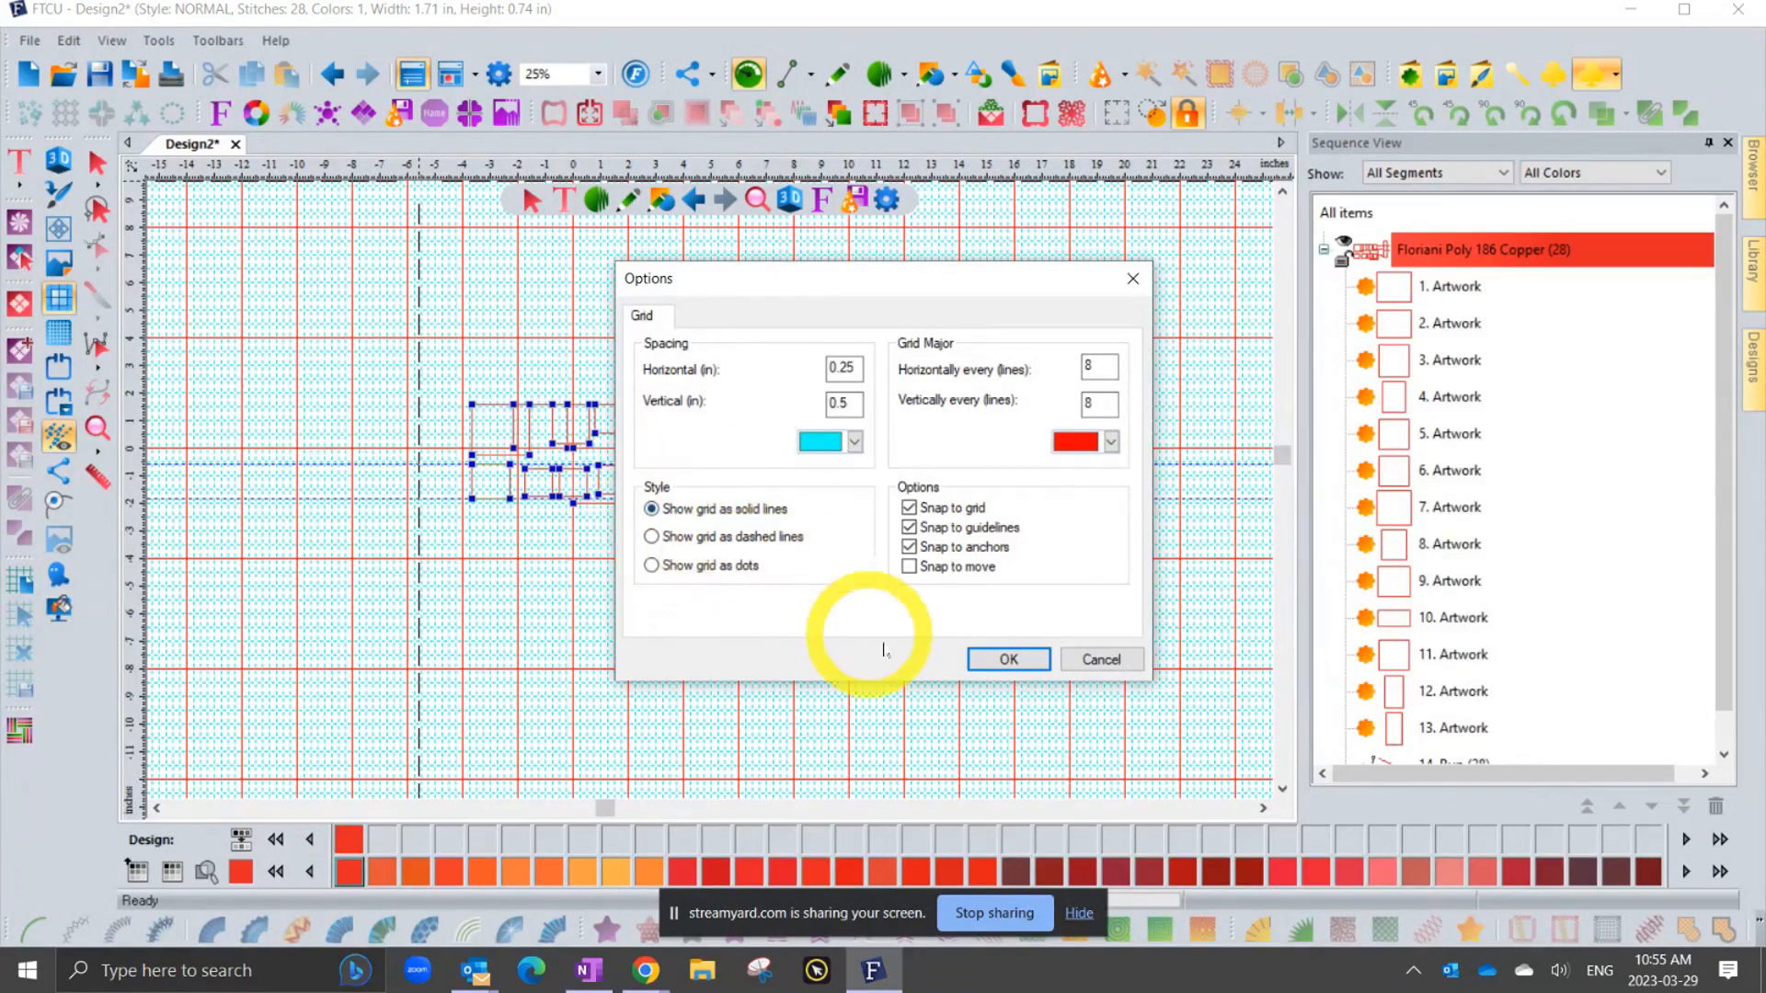
click(1009, 661)
scroll(773, 556, up, 1)
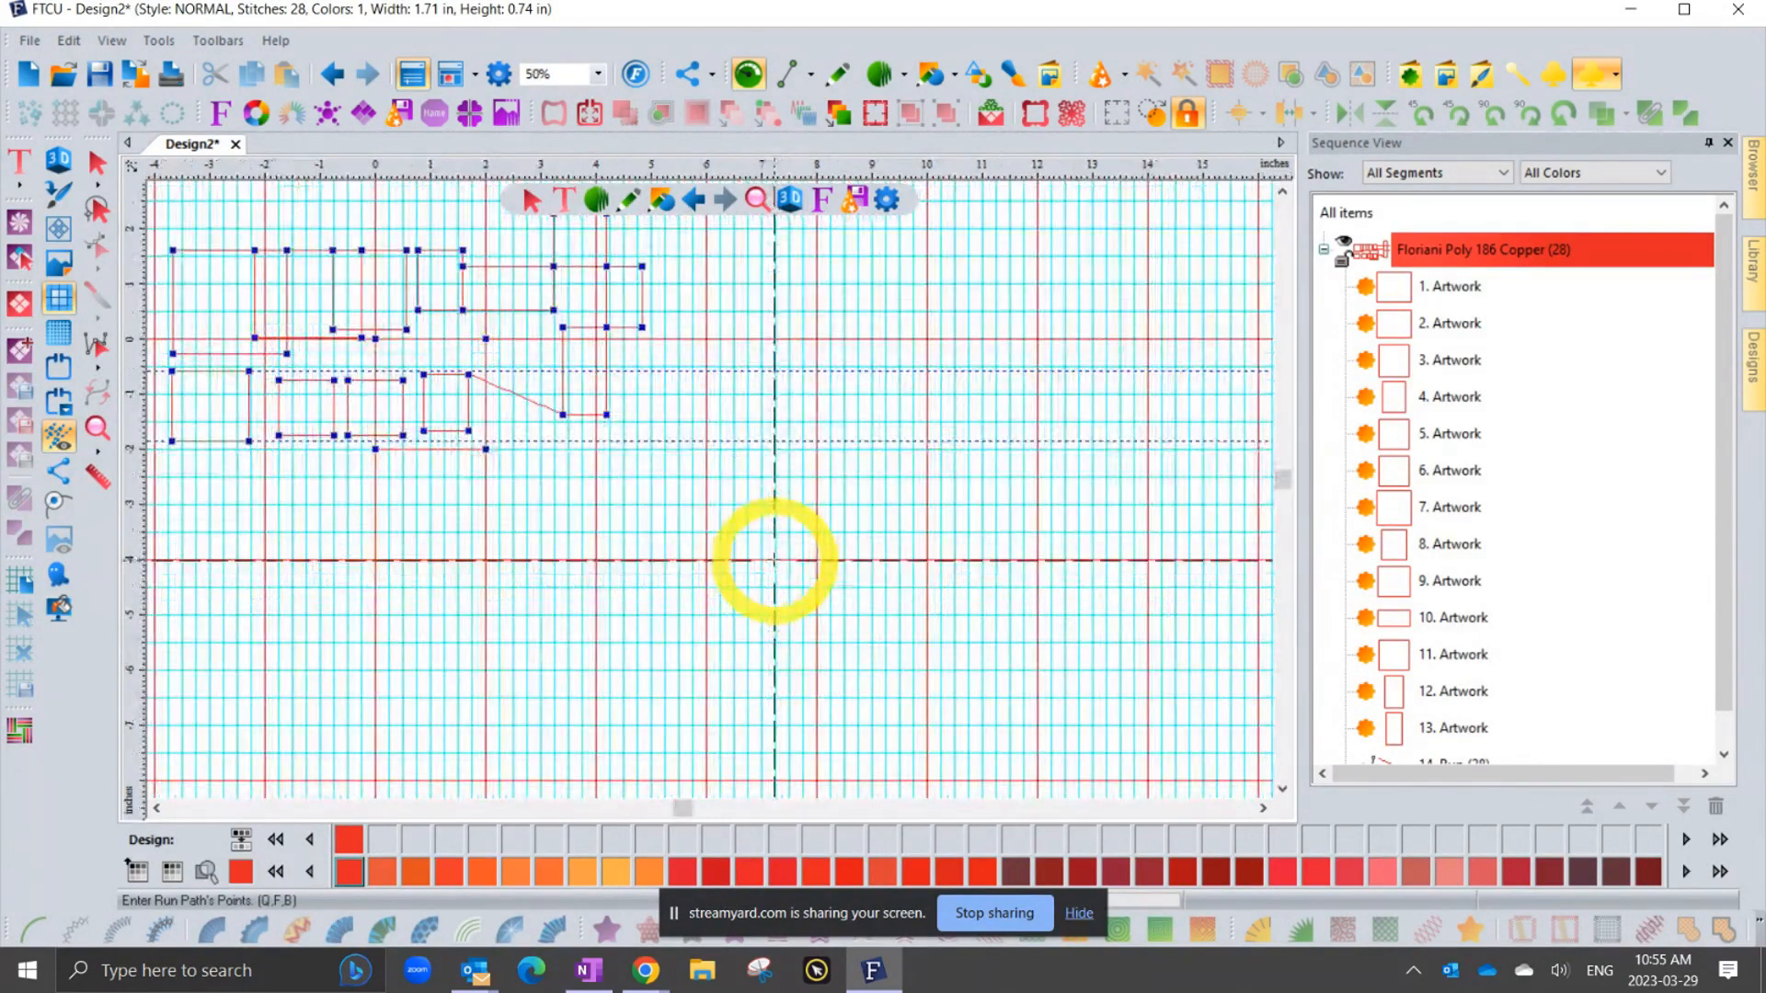